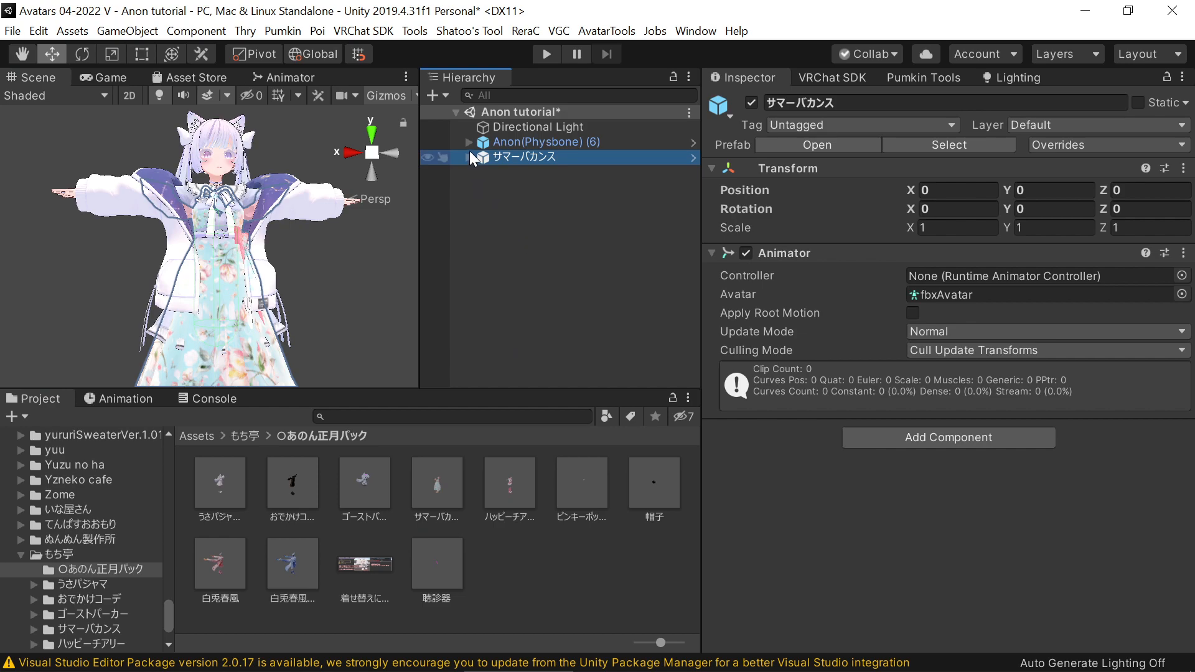
Unpack the prefabs of the サマーバカンス outfit and the Anon(Physbone) (6) avatar
{"action": "right_click", "coordinate": [533, 162]}
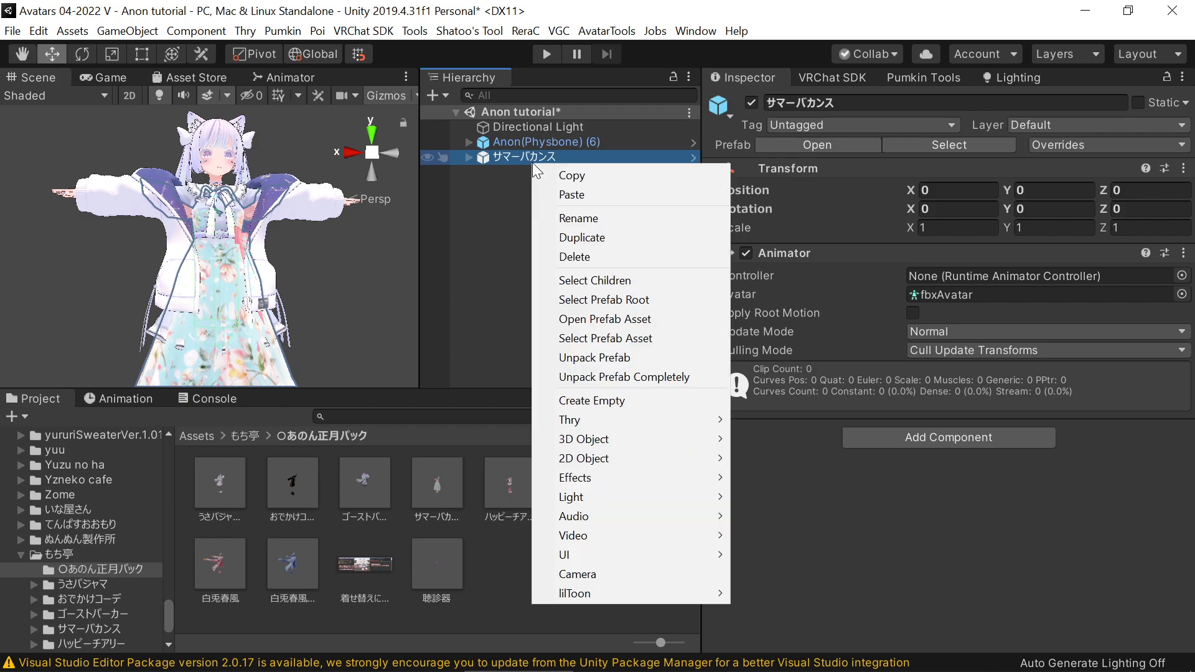
{"action": "left_click", "coordinate": [609, 357]}
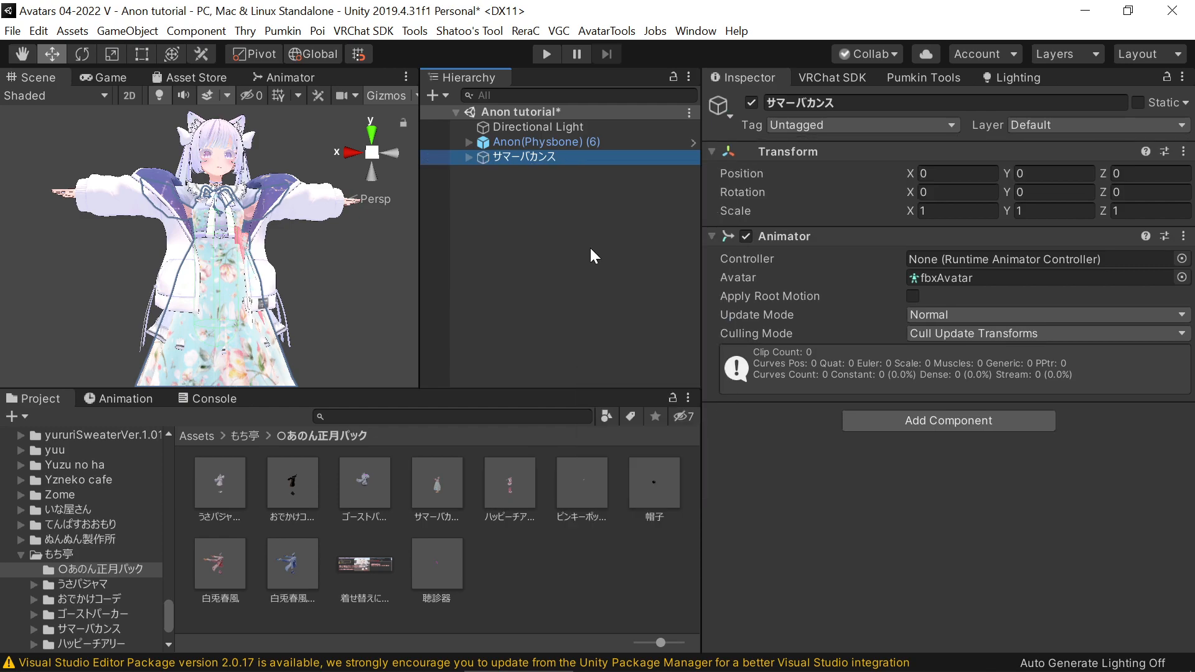
{"action": "right_click", "coordinate": [560, 143]}
{"action": "left_click", "coordinate": [636, 347]}
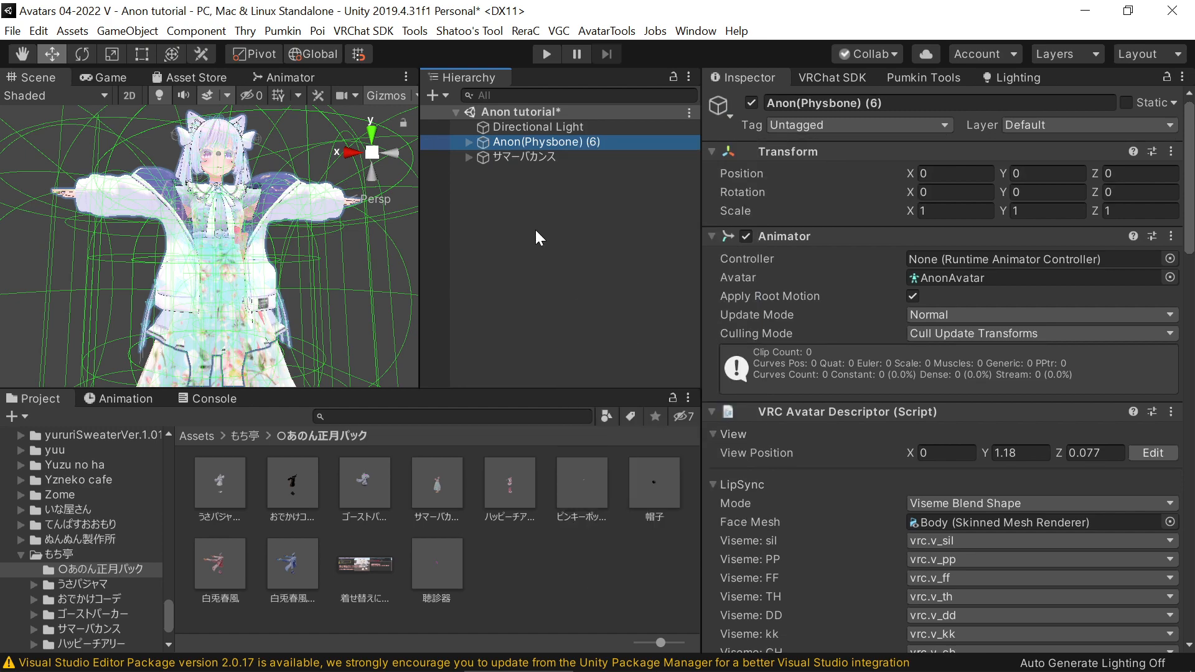
Delete the Anon_Hudie, Anon_Dress, Anon_Boots and Anon_Socks objects from the Anon(Physbone) (6) avatar
{"action": "left_click", "coordinate": [469, 141]}
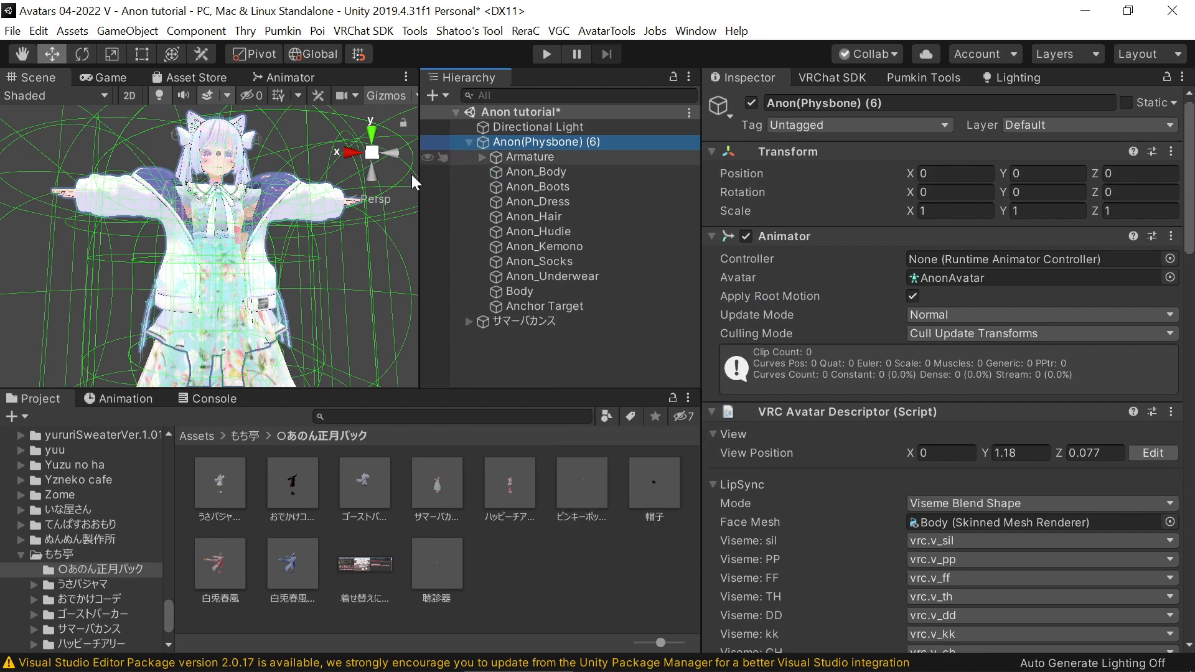
{"action": "left_click", "coordinate": [308, 208]}
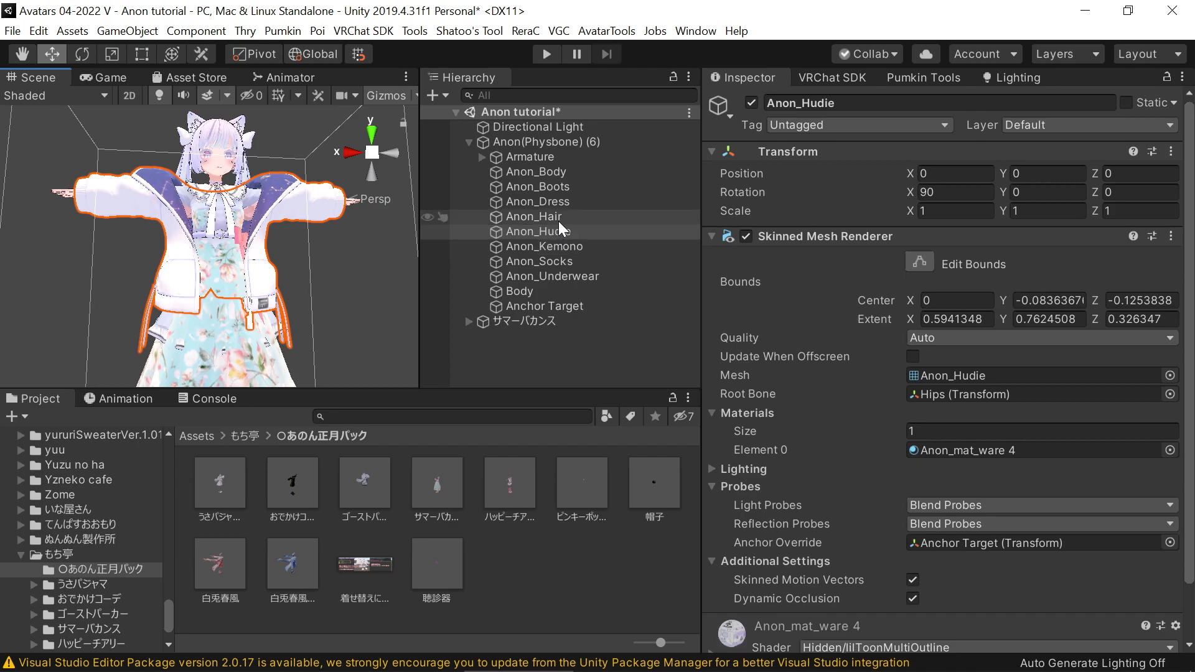
{"action": "key", "text": "Delete"}
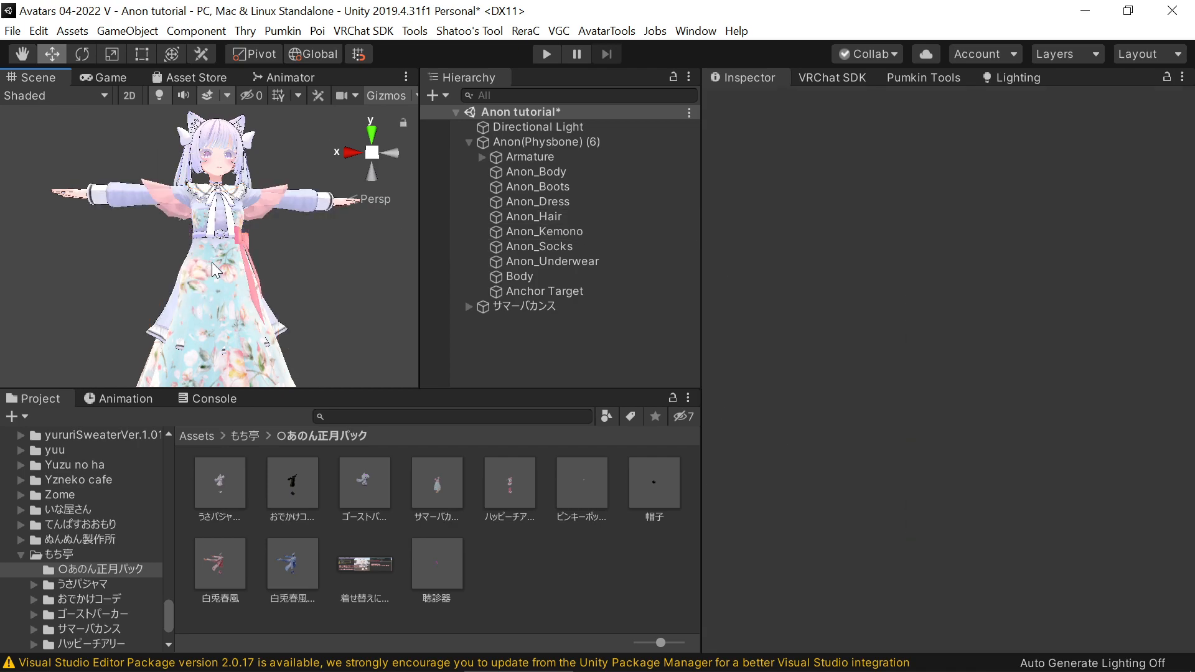
{"action": "left_click", "coordinate": [544, 200]}
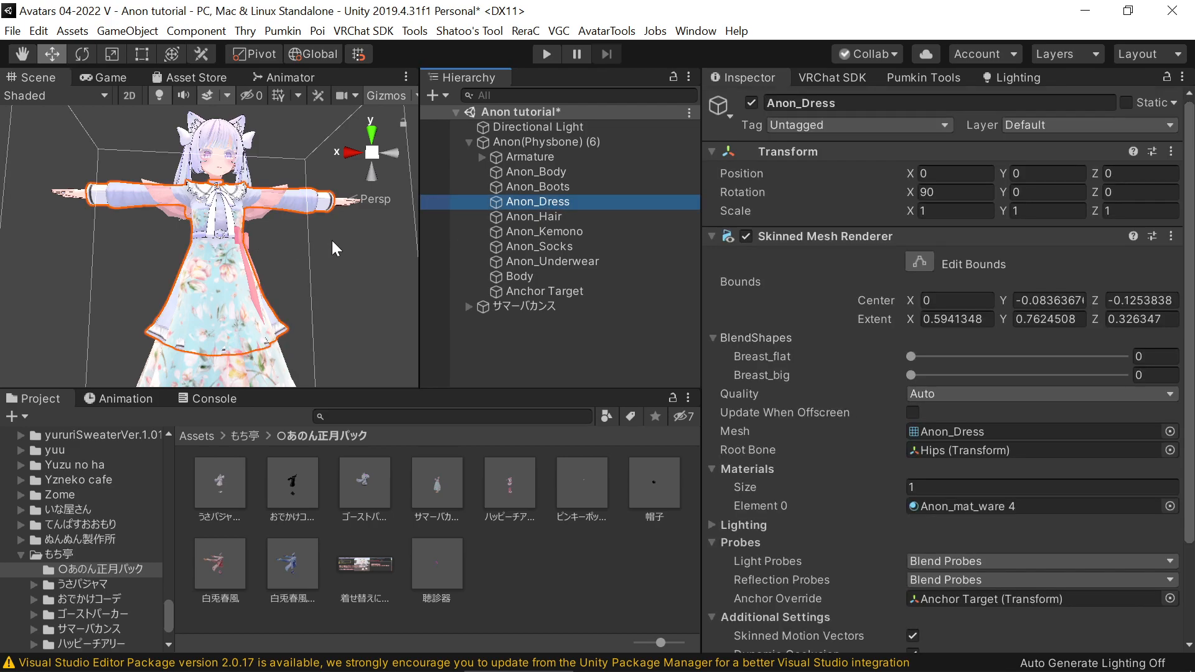
{"action": "key", "text": "Delete"}
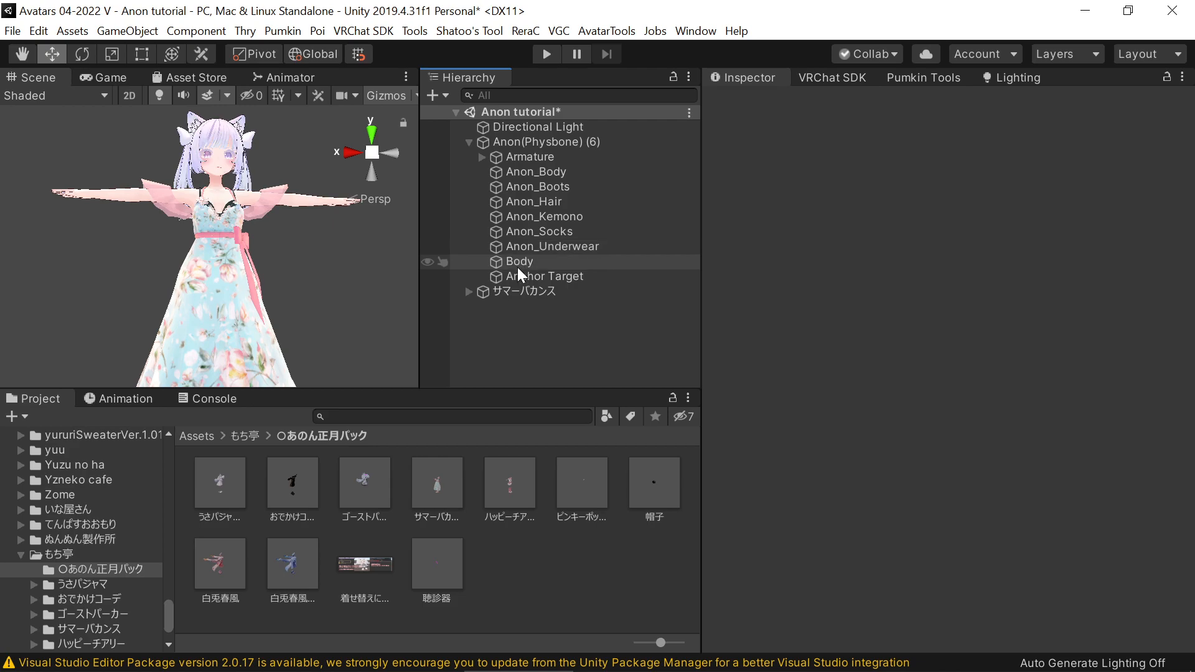
{"action": "left_click", "coordinate": [509, 191]}
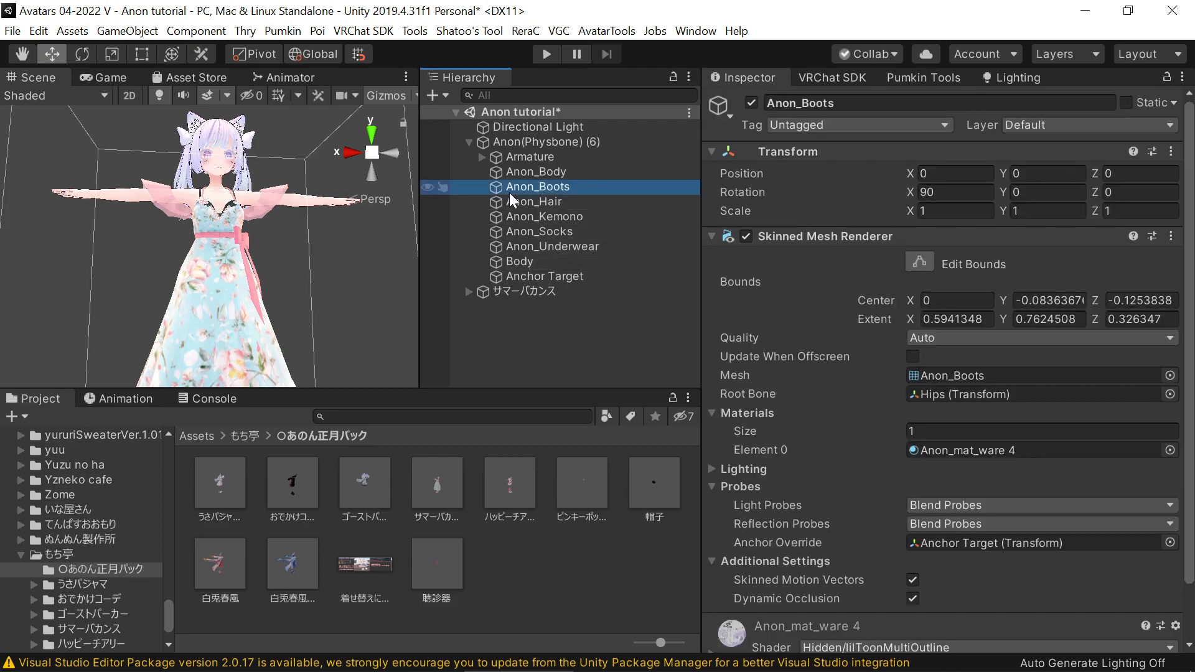
{"action": "key", "text": "Delete"}
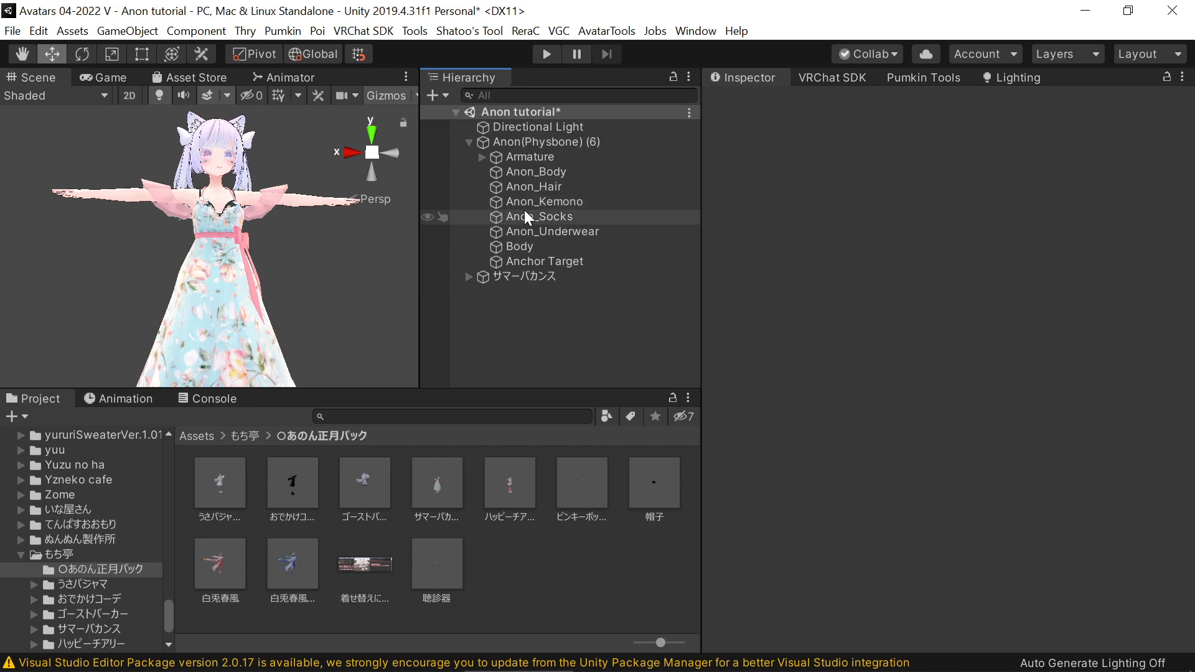
{"action": "left_click", "coordinate": [524, 212]}
{"action": "key", "text": "Delete"}
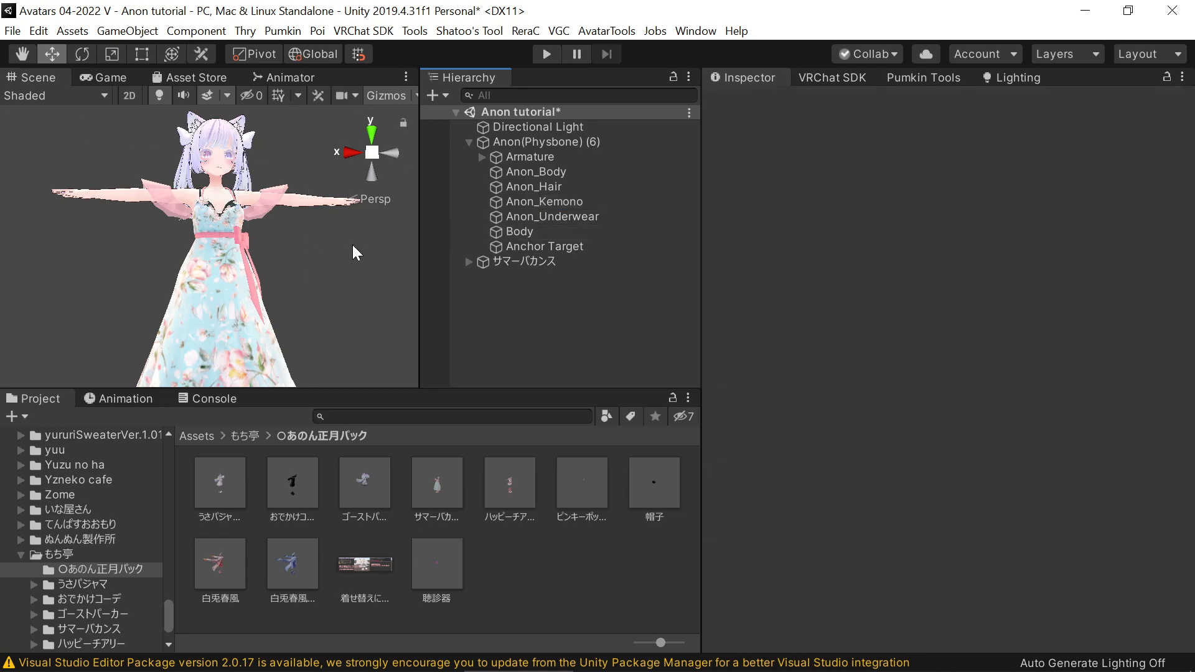
Switch the サマーバカンス outfit off and back on to check how it sits on the avatar
{"action": "left_click", "coordinate": [512, 248]}
{"action": "left_click", "coordinate": [513, 260]}
{"action": "left_click", "coordinate": [753, 103]}
{"action": "left_click", "coordinate": [753, 103]}
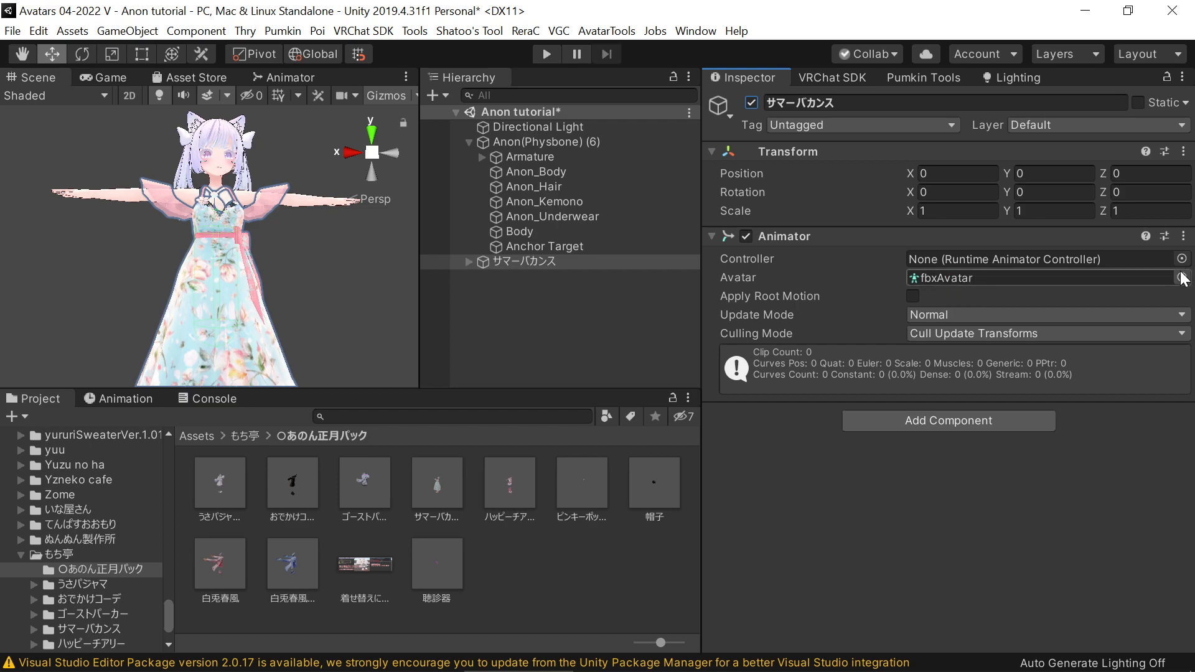
Copy the Animator component of Anon(Physbone) (6) and paste its values onto the サマーバカンス outfit's Animator
{"action": "left_click", "coordinate": [588, 143]}
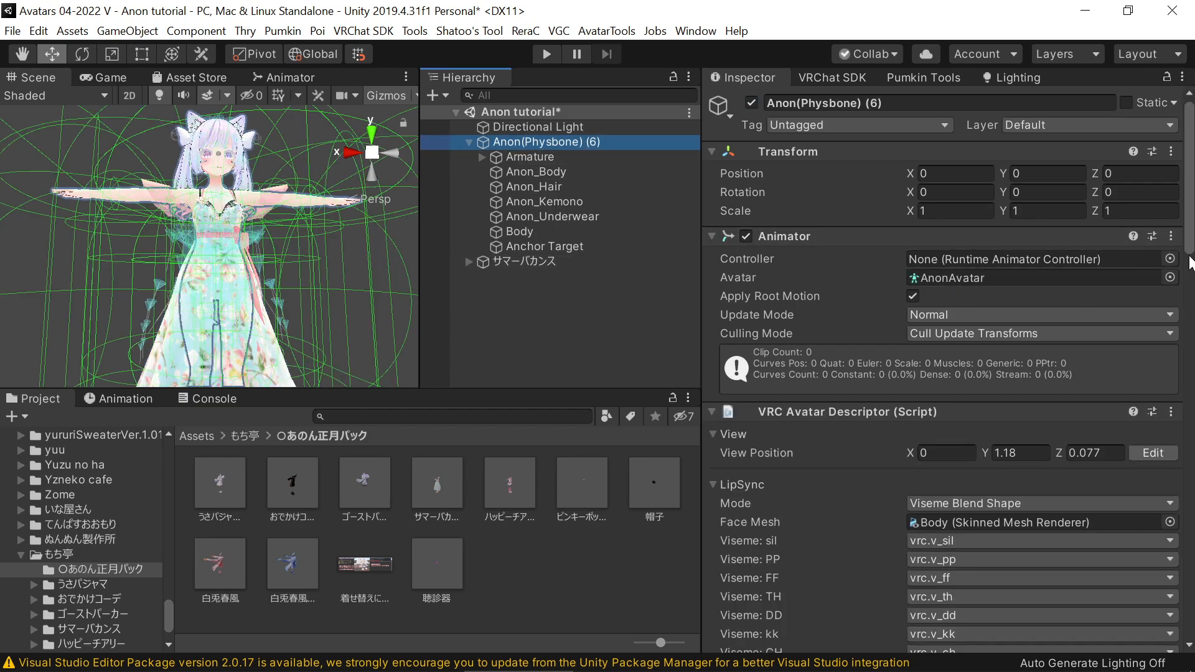
{"action": "left_click", "coordinate": [1172, 236]}
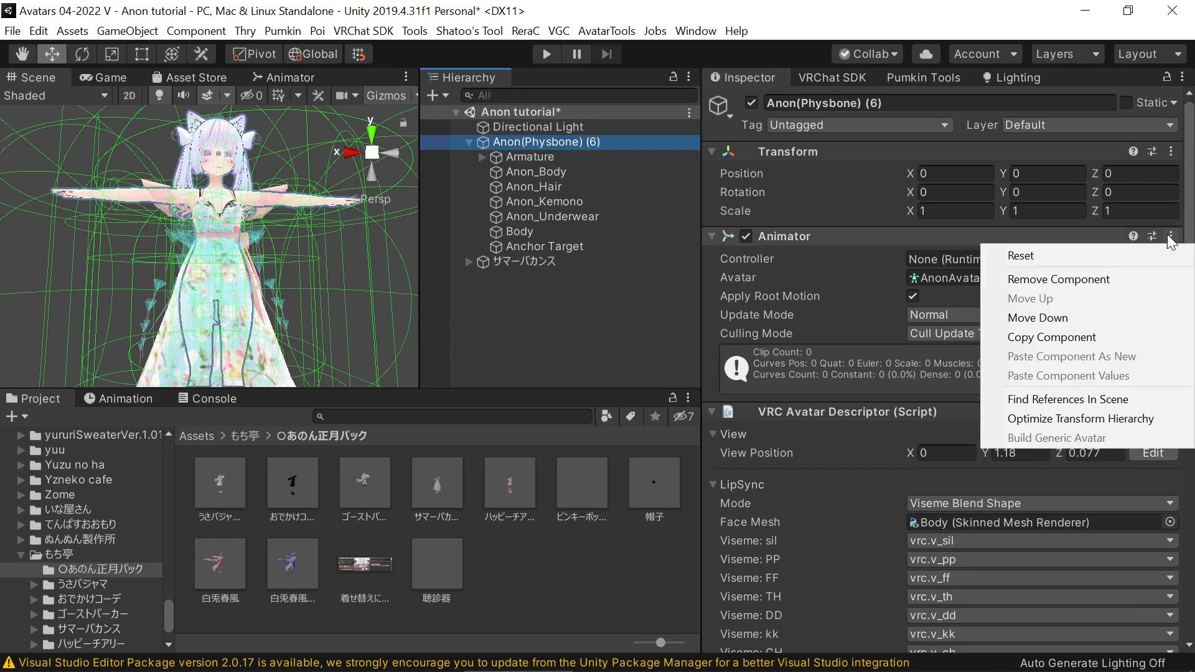
{"action": "left_click", "coordinate": [1066, 333]}
{"action": "left_click", "coordinate": [568, 263]}
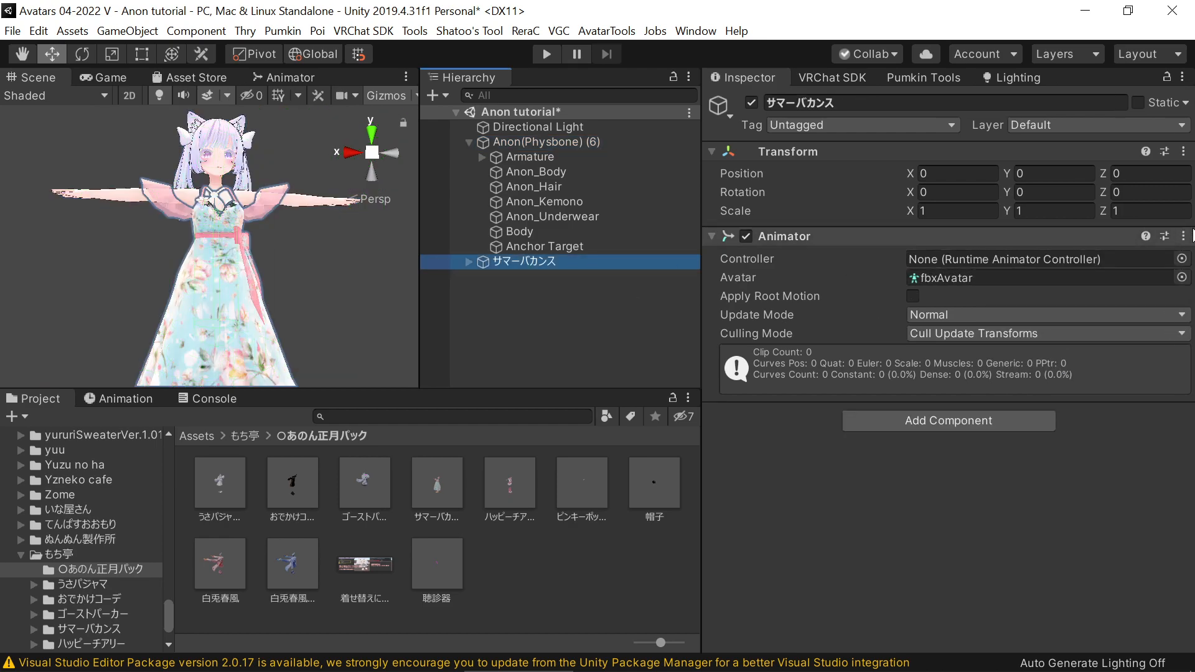
{"action": "left_click", "coordinate": [1182, 239]}
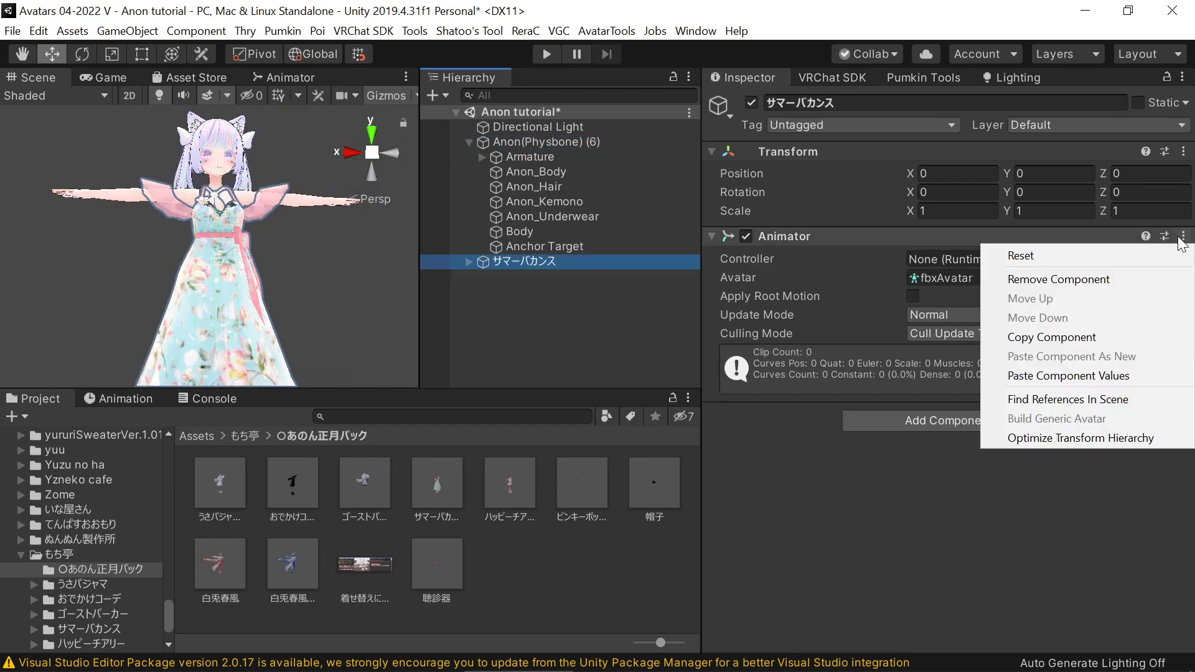
{"action": "left_click", "coordinate": [1068, 373]}
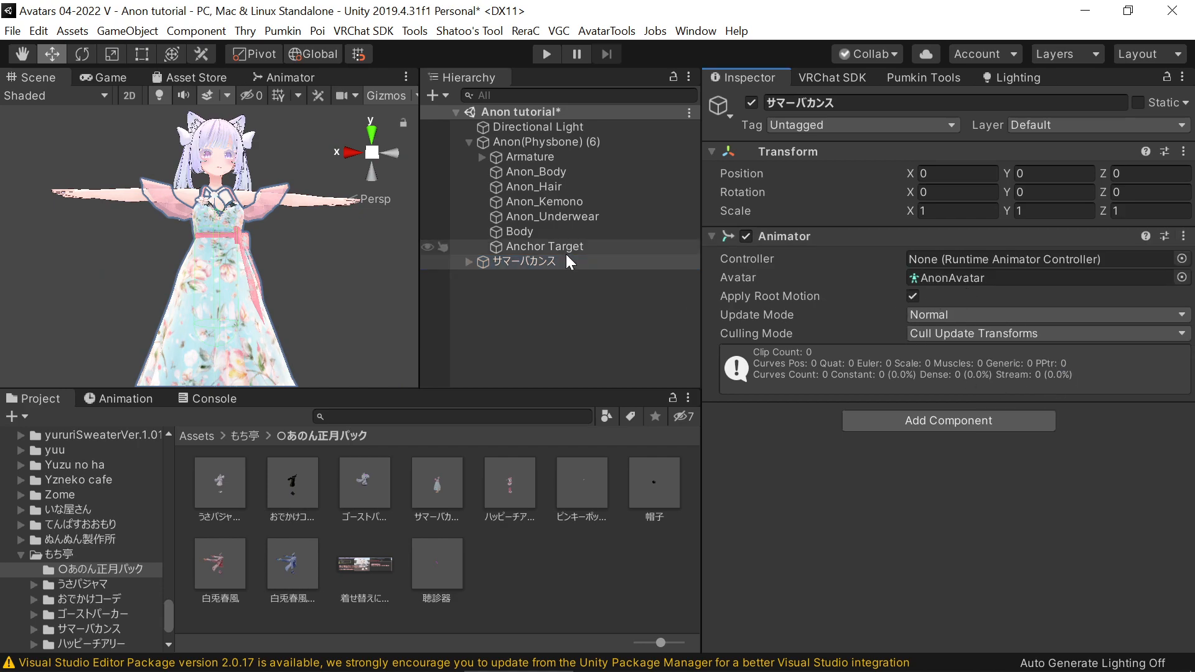
Dress up Anon(Physbone) (6) with the サマーバカンス clothes using AvatarSkinReplace, keeping the bone suffix empty
{"action": "left_click", "coordinate": [467, 36]}
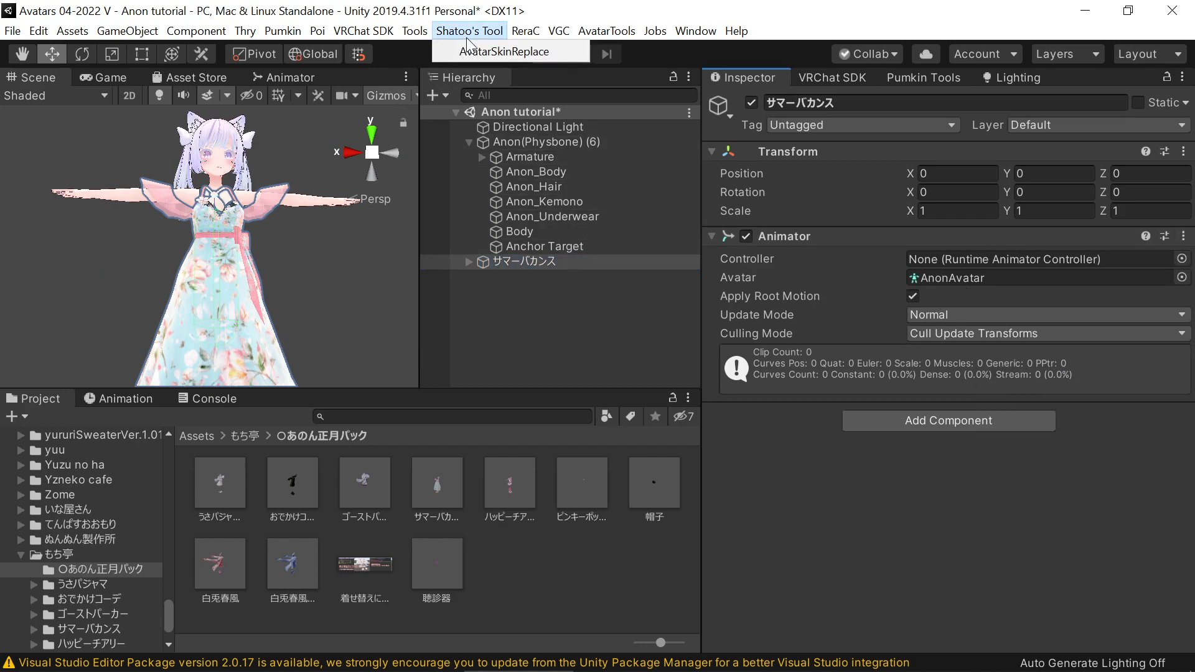
{"action": "left_click", "coordinate": [473, 52]}
{"action": "left_click_drag", "start_coordinate": [544, 143], "coordinate": [333, 262]}
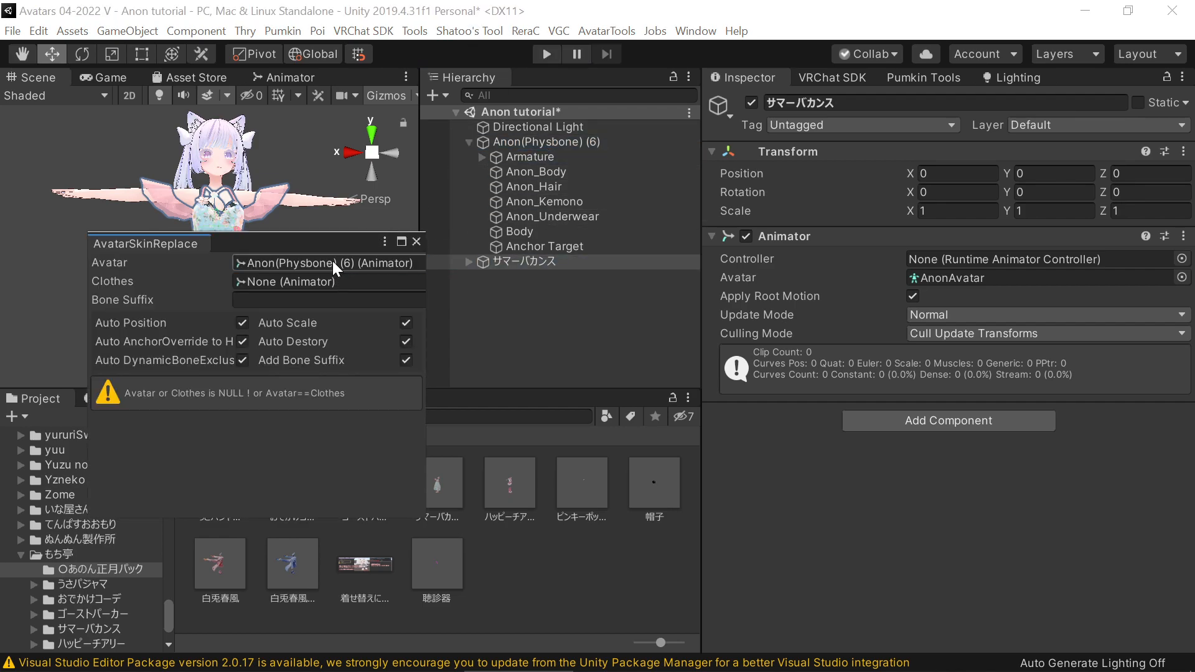
{"action": "left_click_drag", "start_coordinate": [522, 264], "coordinate": [326, 280]}
{"action": "left_click_drag", "start_coordinate": [305, 234], "coordinate": [382, 267]}
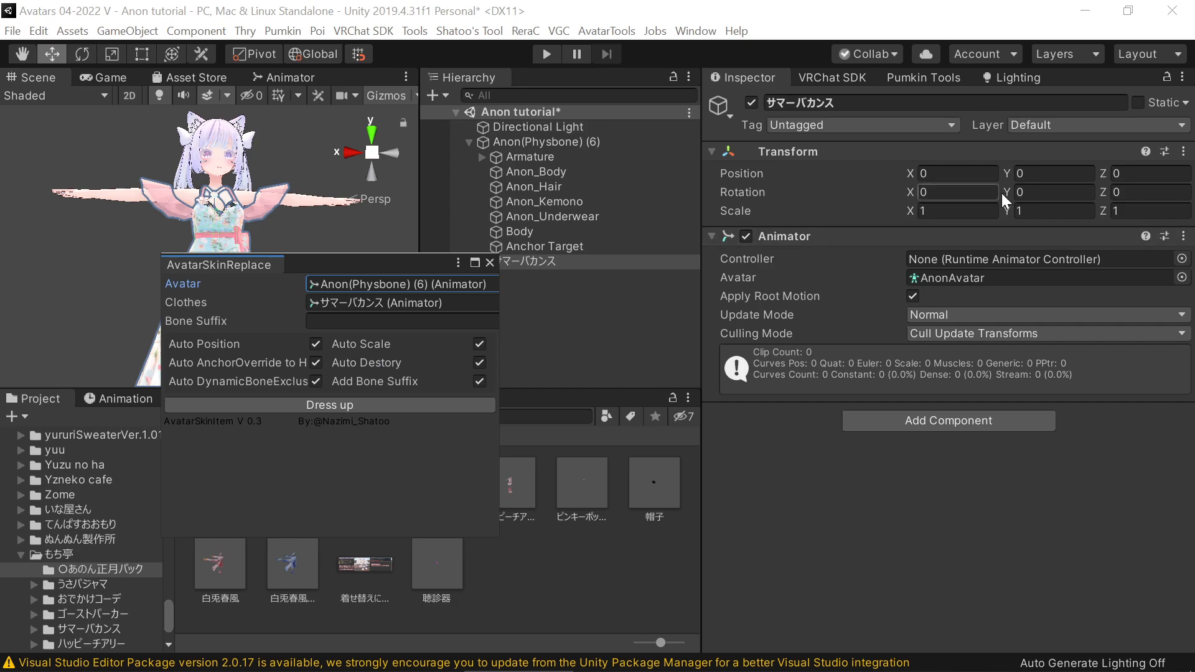
{"action": "left_click", "coordinate": [333, 402]}
{"action": "left_click", "coordinate": [489, 262]}
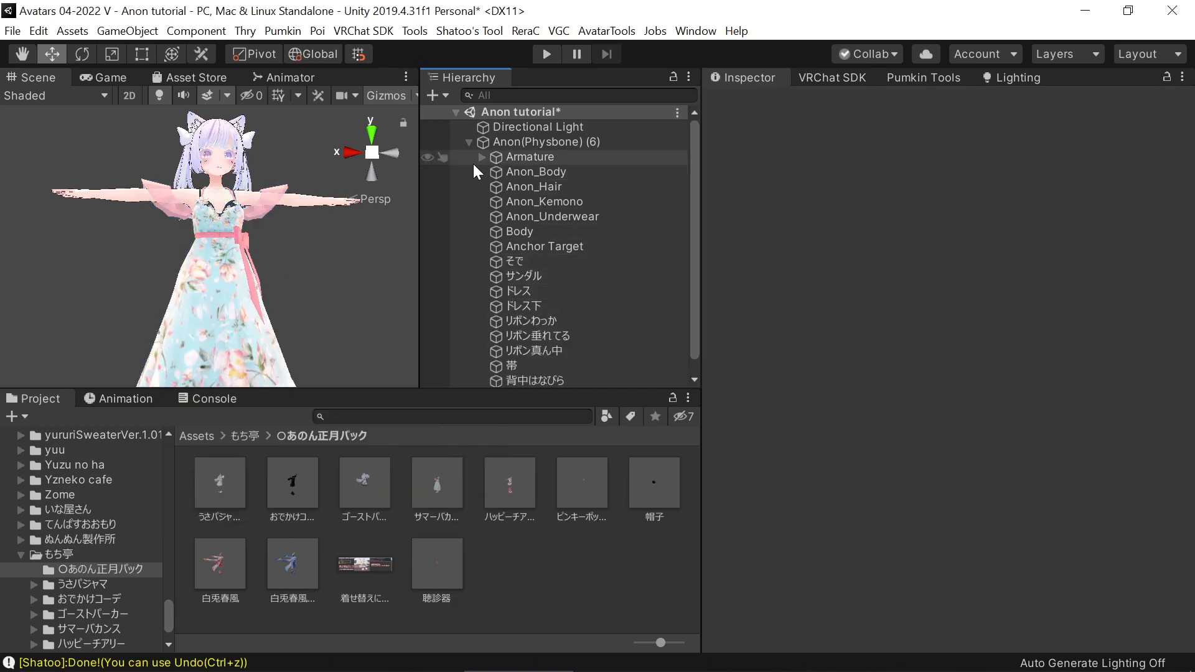
Nest the outfit's Breast.L.001 and Breast.L.002 bones under the avatar's matching bones in the Chest armature
{"action": "left_click", "coordinate": [480, 159]}
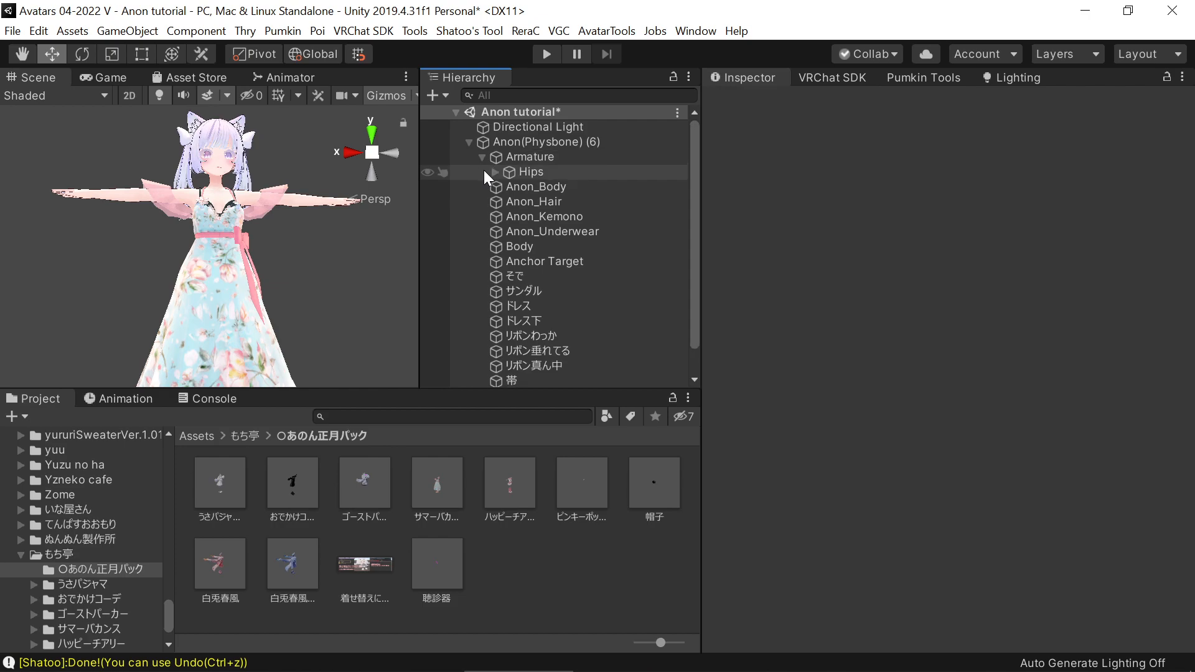
{"action": "left_click", "coordinate": [495, 172]}
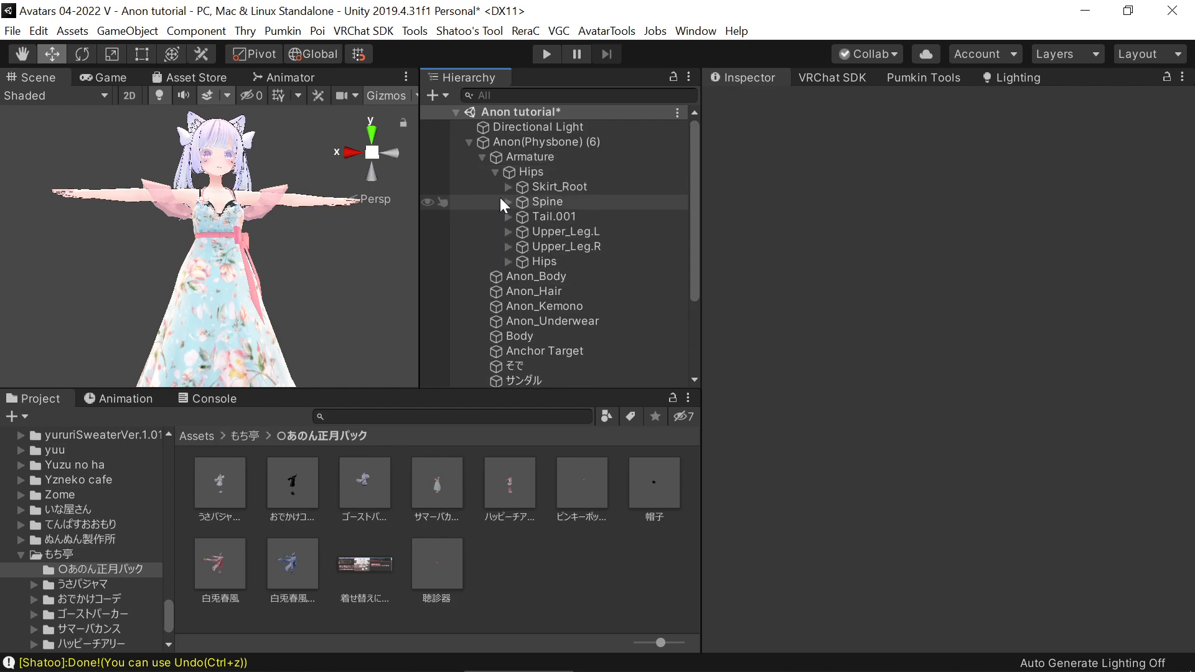
{"action": "left_click", "coordinate": [507, 202]}
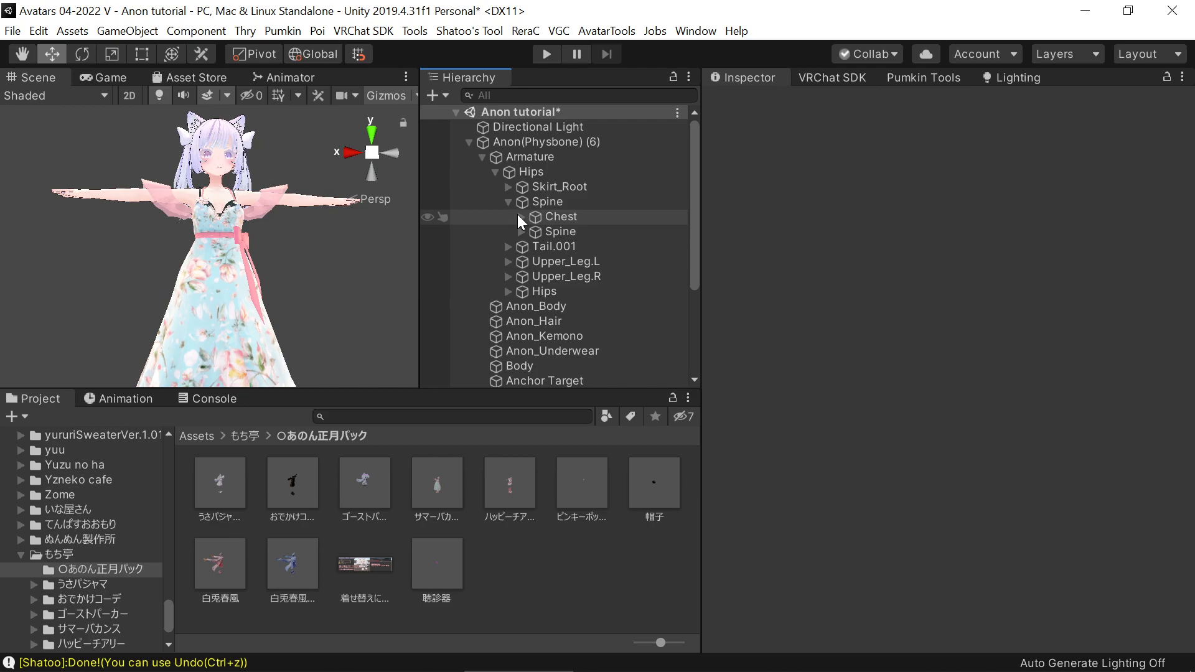
{"action": "left_click", "coordinate": [521, 216]}
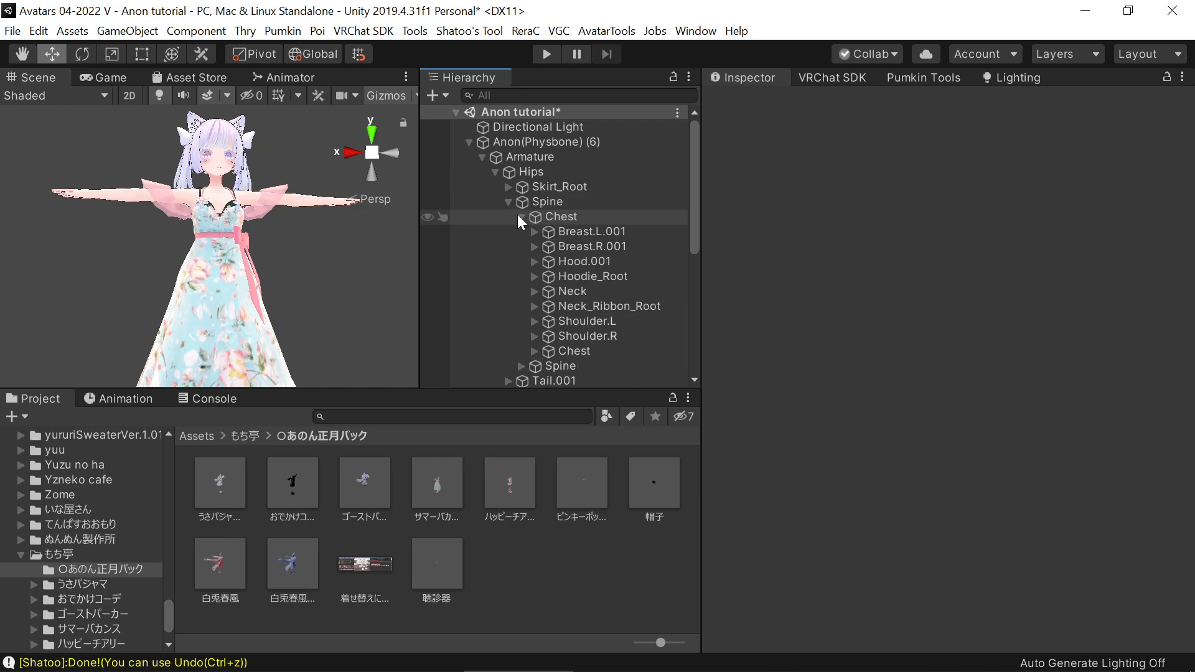
{"action": "left_click", "coordinate": [534, 351]}
{"action": "scroll", "coordinate": [575, 354], "scroll_direction": "down", "scroll_amount": 2}
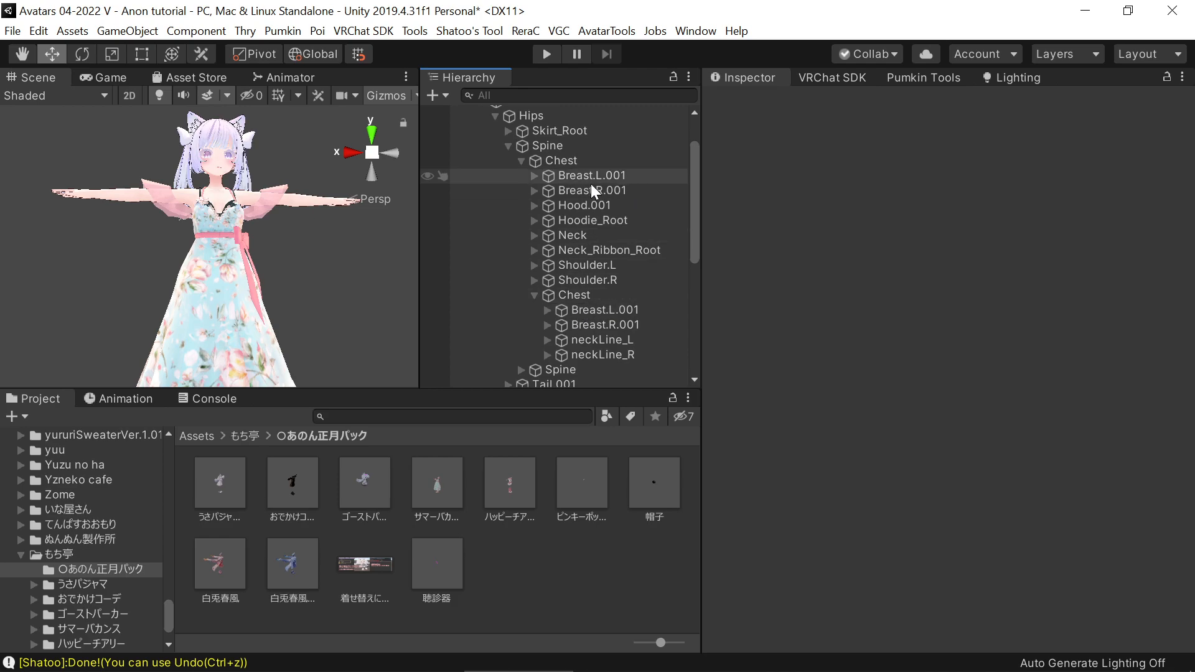
{"action": "left_click_drag", "start_coordinate": [588, 309], "coordinate": [614, 177]}
{"action": "left_click", "coordinate": [546, 207]}
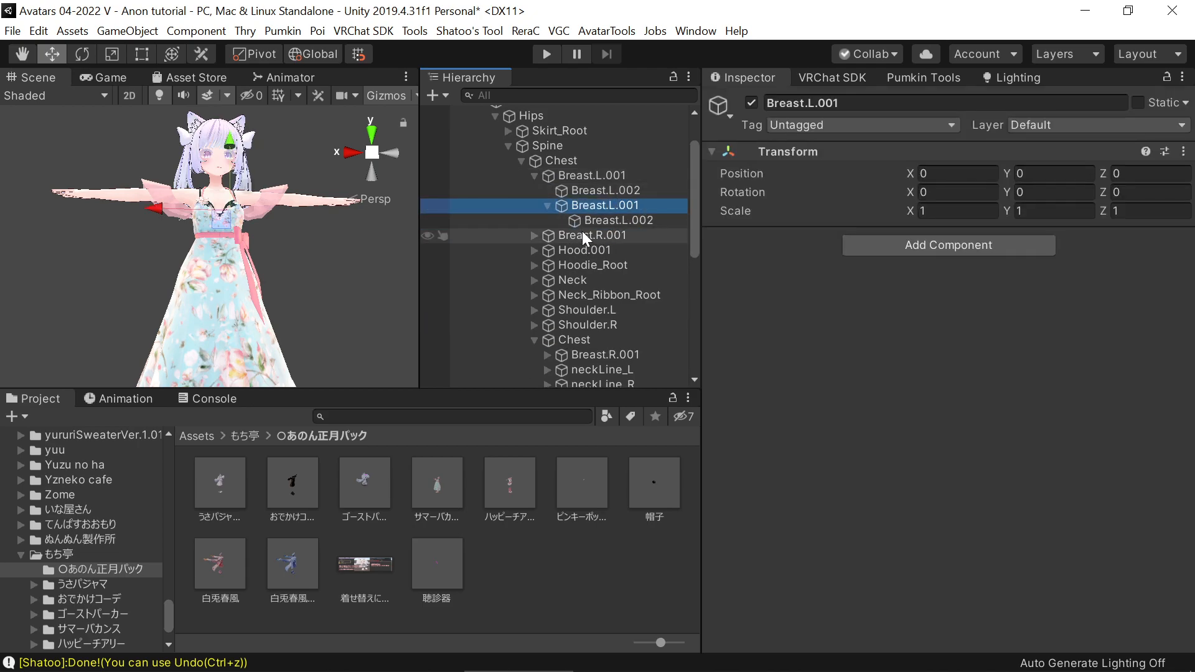
{"action": "left_click_drag", "start_coordinate": [594, 223], "coordinate": [592, 192]}
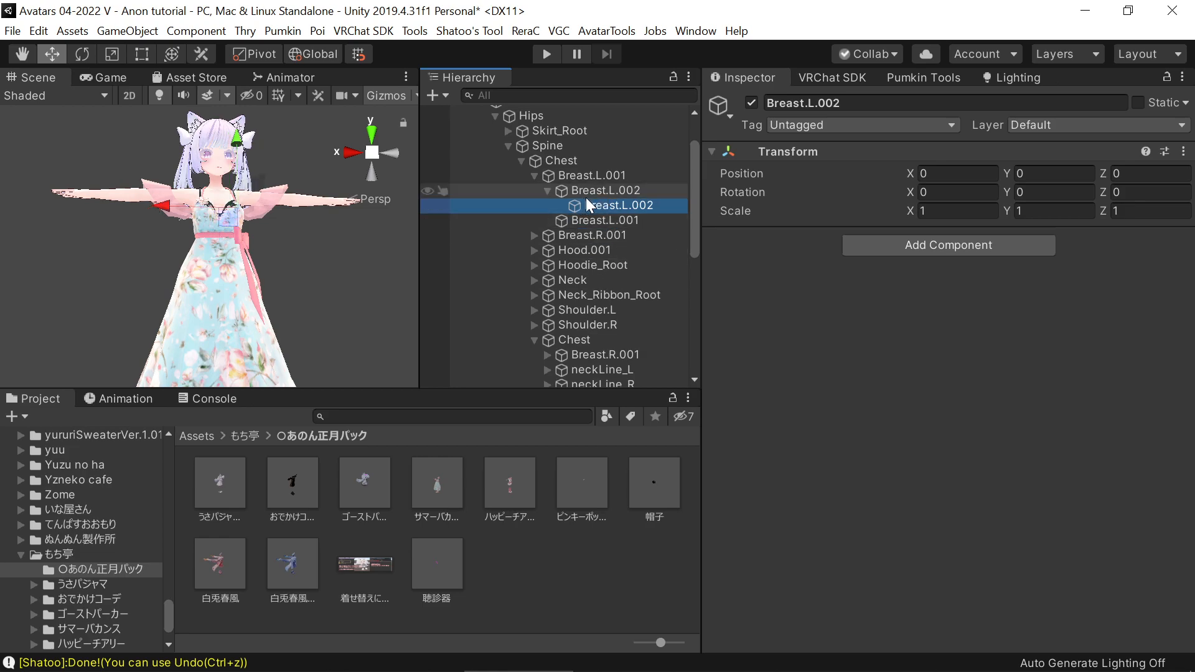
{"action": "left_click", "coordinate": [547, 190]}
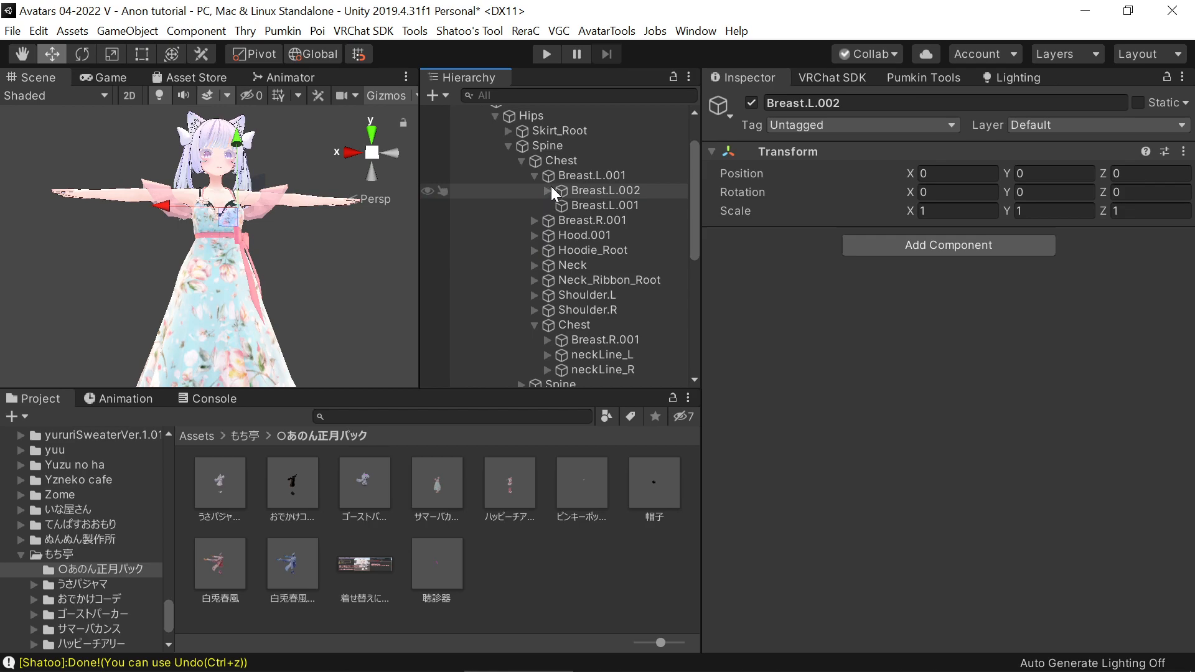
{"action": "left_click", "coordinate": [553, 176]}
{"action": "left_click", "coordinate": [570, 206]}
{"action": "mouse_move", "coordinate": [570, 206]}
{"action": "left_mouse_down"}
{"action": "mouse_move", "coordinate": [562, 193]}
{"action": "mouse_move", "coordinate": [571, 206]}
{"action": "mouse_move", "coordinate": [574, 185]}
{"action": "left_mouse_up"}
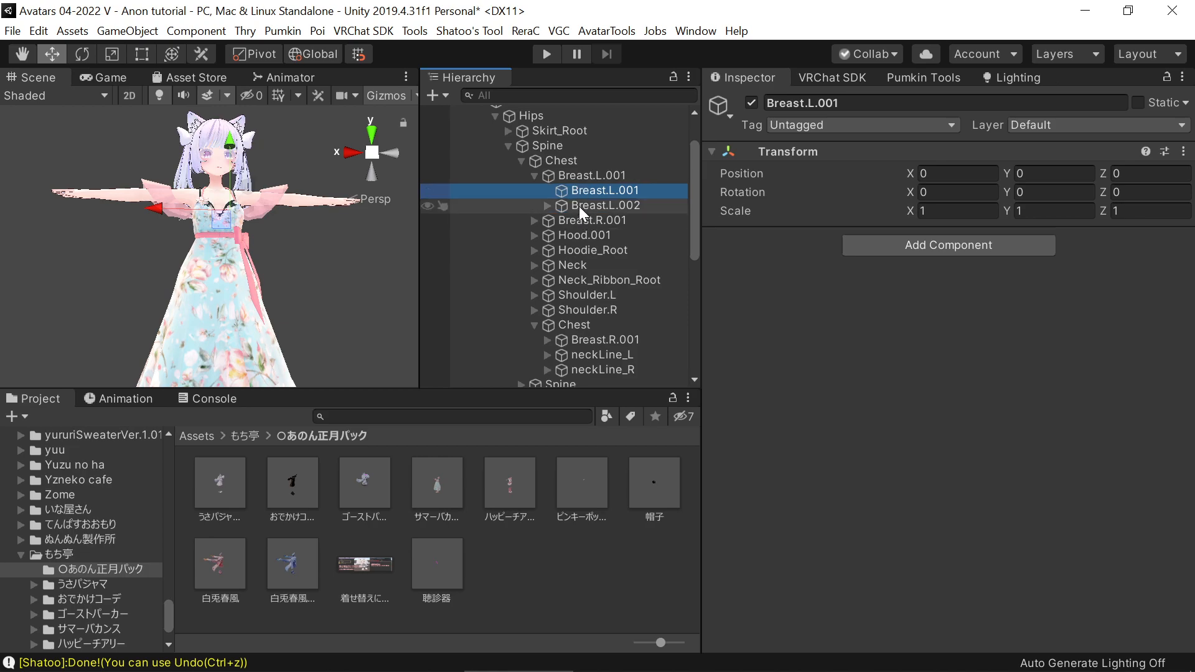
{"action": "left_click_drag", "start_coordinate": [568, 190], "coordinate": [578, 213]}
{"action": "left_click", "coordinate": [551, 189]}
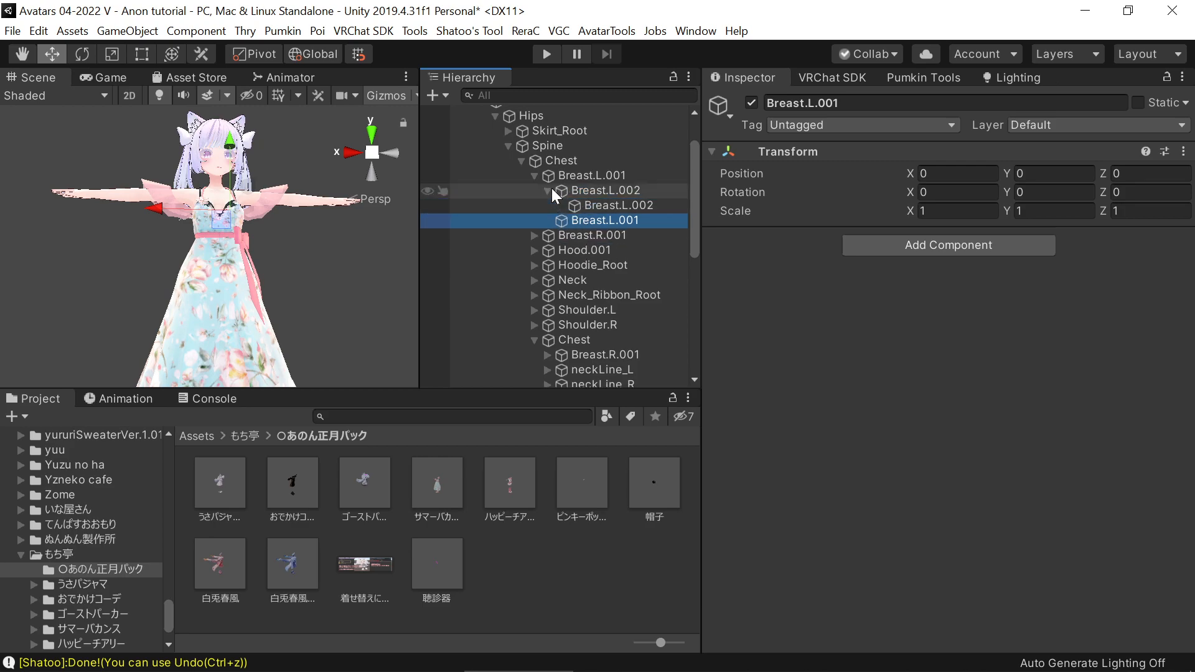
{"action": "left_click", "coordinate": [544, 190]}
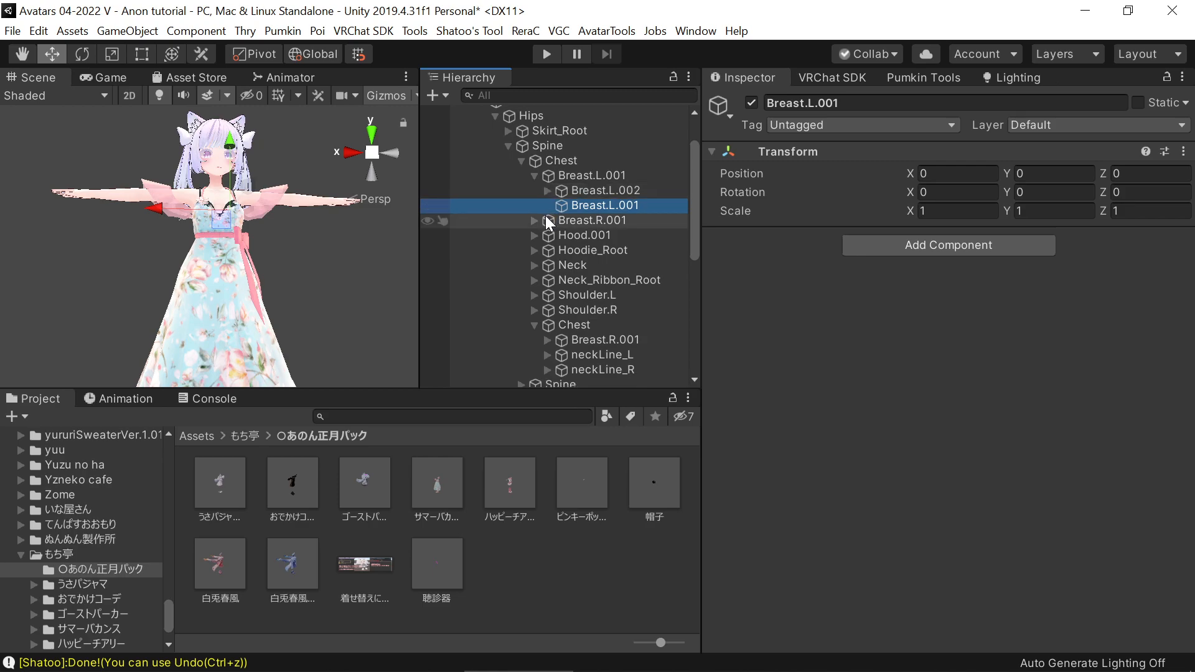
Nest the outfit's Breast.R.001 and Breast.R.002 bones under the avatar's matching bones in the Chest armature
{"action": "left_click_drag", "start_coordinate": [565, 336], "coordinate": [604, 234]}
{"action": "left_click", "coordinate": [547, 249]}
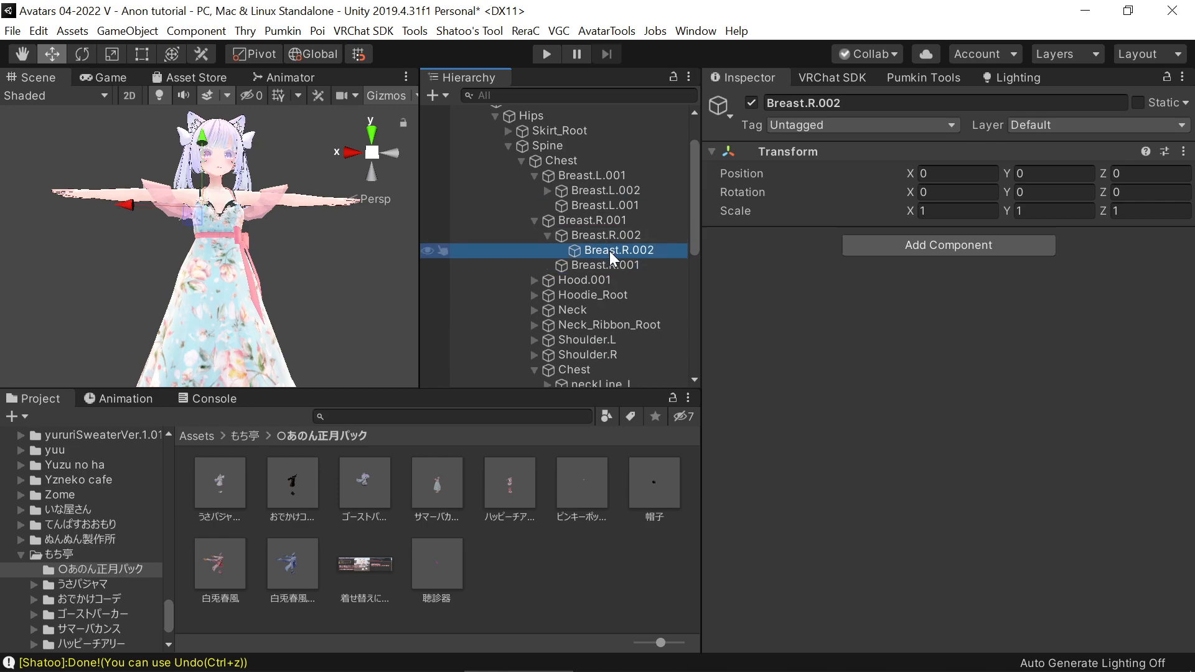
{"action": "scroll", "coordinate": [591, 315], "scroll_direction": "down", "scroll_amount": 2}
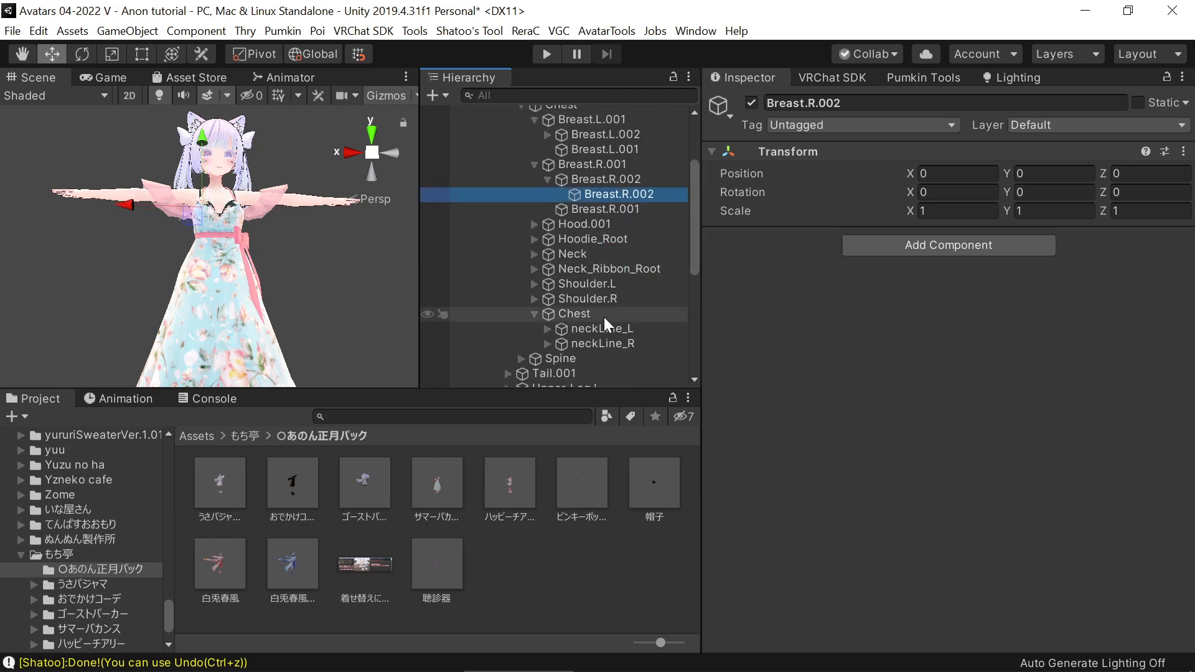
{"action": "scroll", "coordinate": [604, 316], "scroll_direction": "down", "scroll_amount": 2}
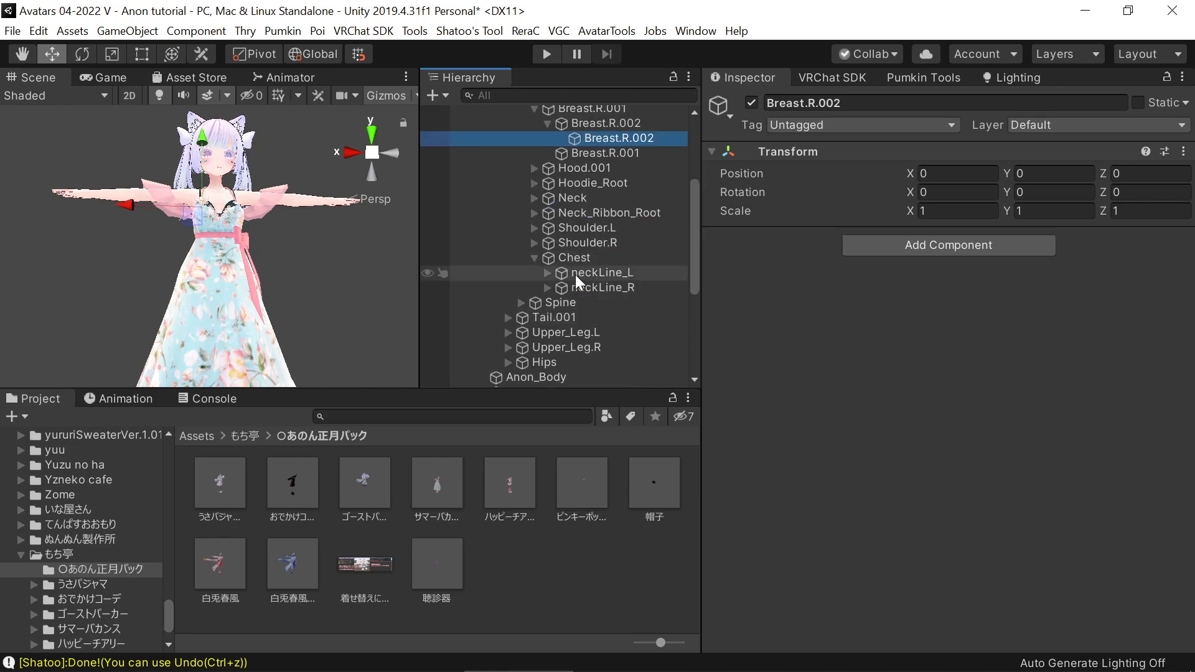
Collapse the Breast.L.001 and Breast.R.001 bones under the avatar's Chest bone
{"action": "scroll", "coordinate": [525, 173], "scroll_direction": "up", "scroll_amount": 2}
{"action": "left_click", "coordinate": [533, 164]}
{"action": "left_click", "coordinate": [535, 119]}
{"action": "scroll", "coordinate": [562, 271], "scroll_direction": "up", "scroll_amount": 4}
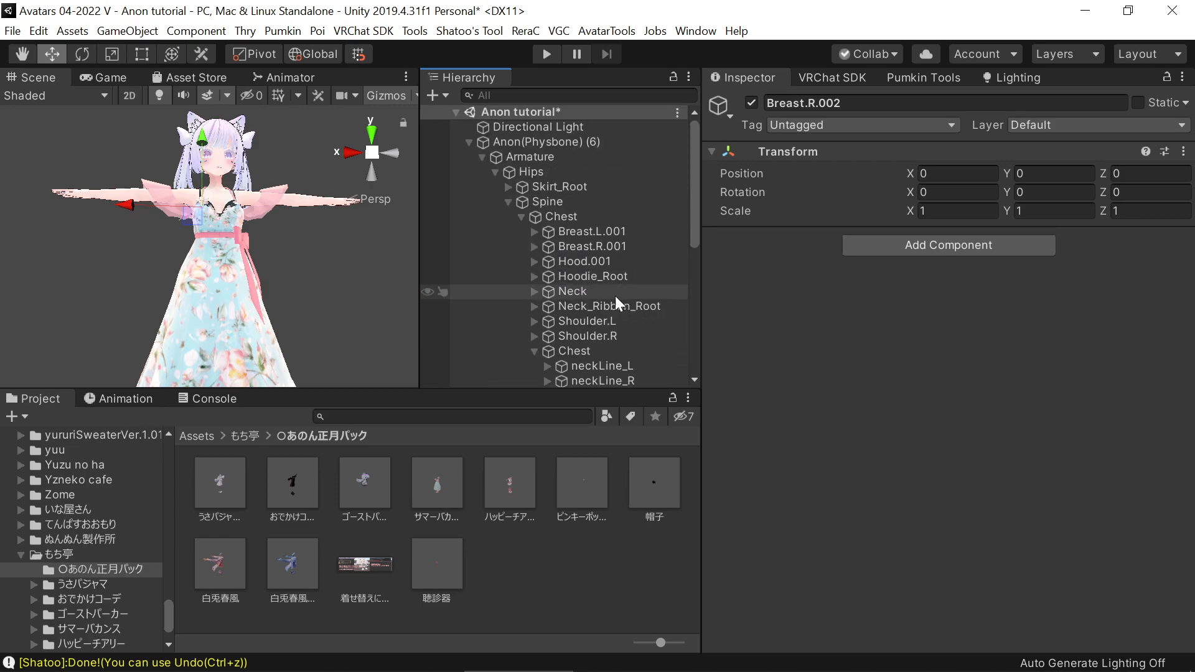
Move the Neck_Ribbon_Root bone sideways to about X -0.513 to test its effect on the outfit, and delete the bone
{"action": "scroll", "coordinate": [607, 295], "scroll_direction": "down", "scroll_amount": 2}
{"action": "left_click", "coordinate": [616, 253]}
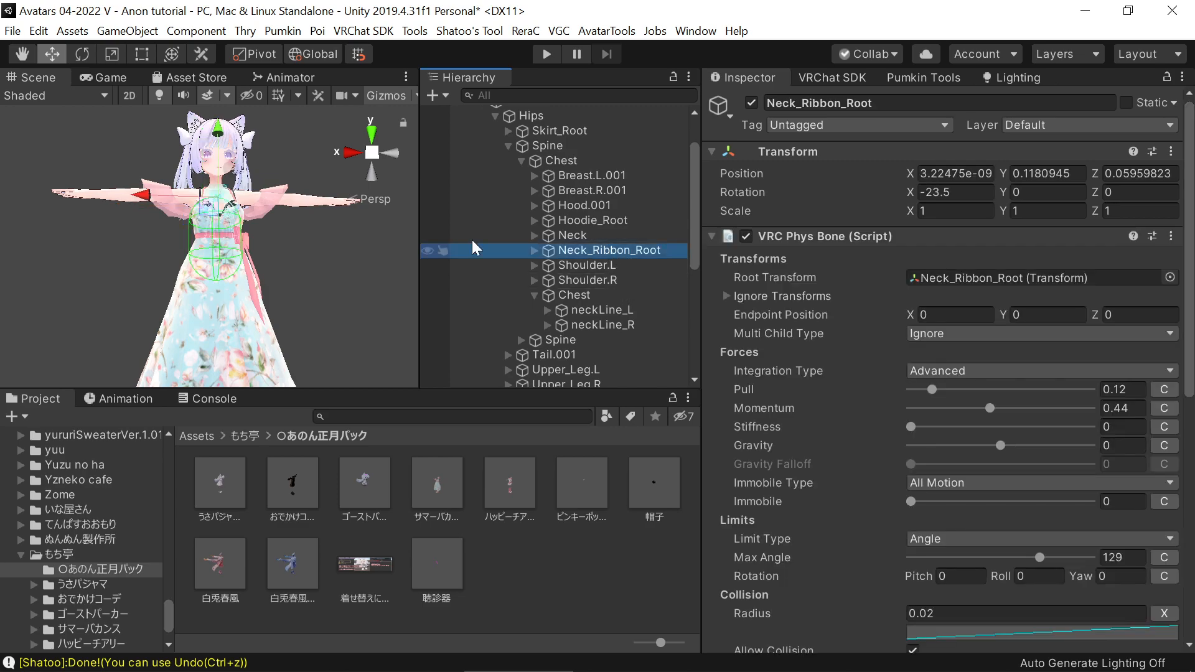
{"action": "left_click_drag", "start_coordinate": [141, 200], "coordinate": [245, 199]}
{"action": "left_click", "coordinate": [579, 255]}
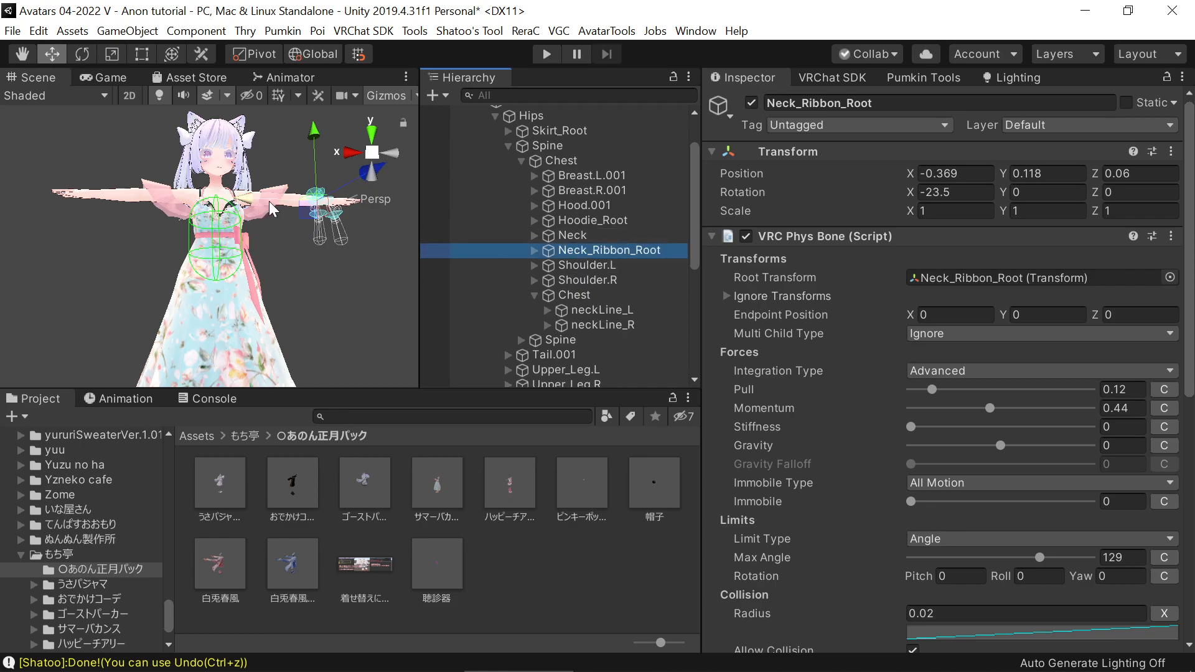
{"action": "left_click_drag", "start_coordinate": [251, 200], "coordinate": [281, 240]}
{"action": "left_click", "coordinate": [571, 252]}
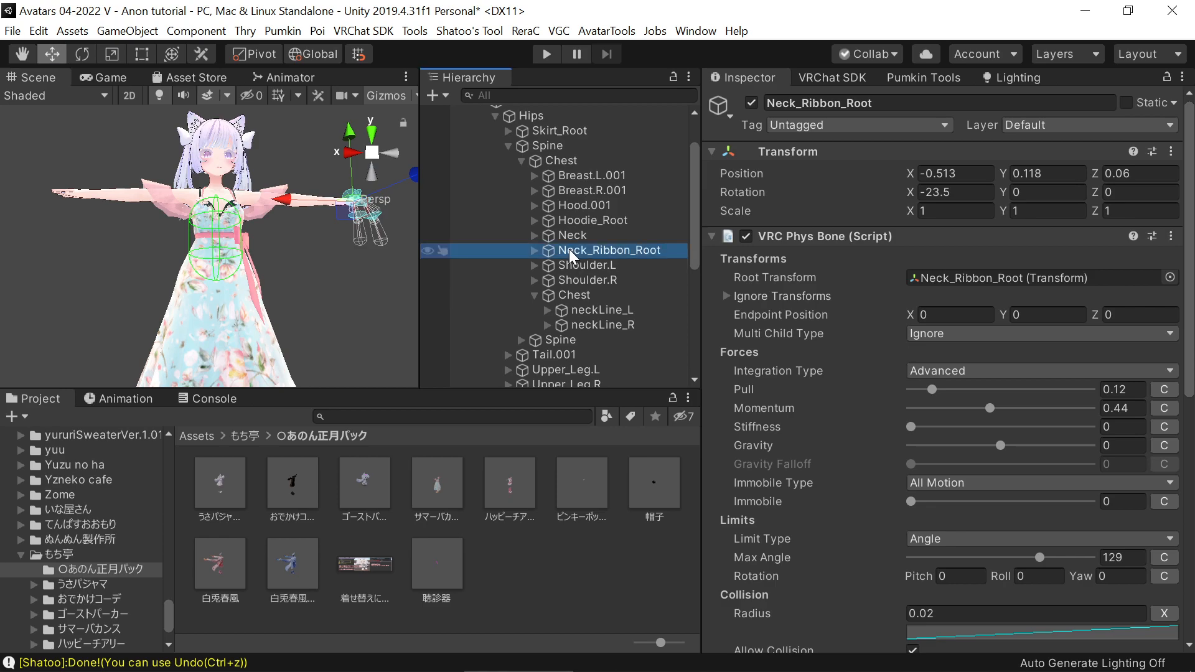
{"action": "key", "text": "Delete"}
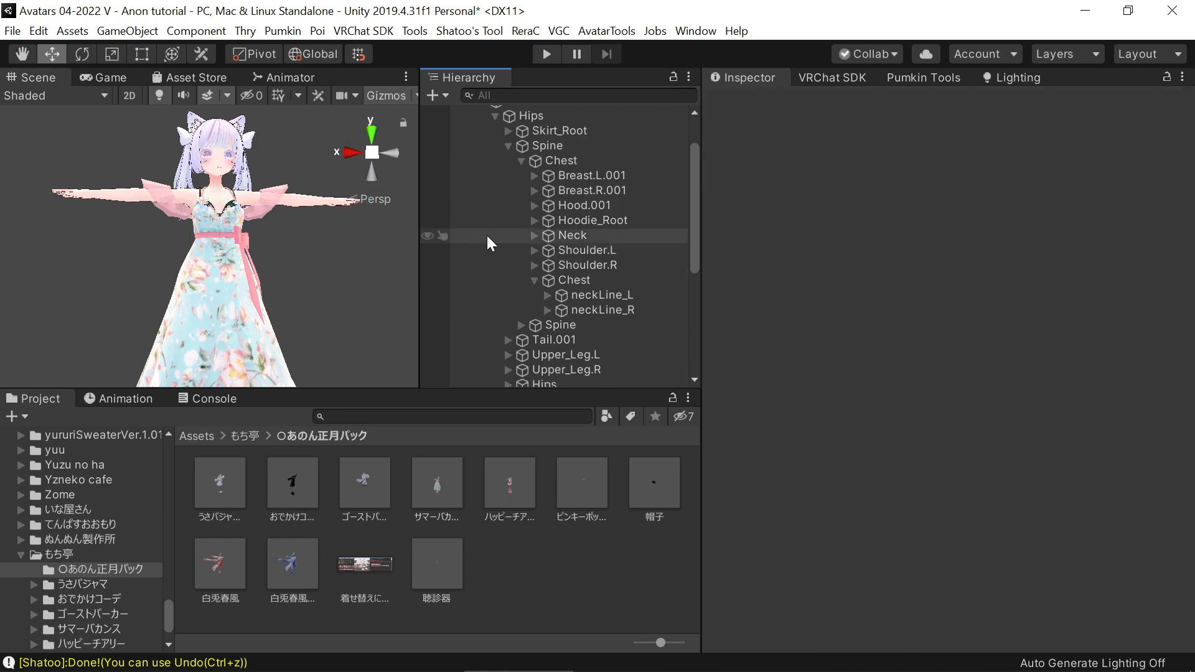
Move the Skirt_Root bone sideways to about X -0.578 to test its effect on the dress, and delete the bone
{"action": "scroll", "coordinate": [577, 270], "scroll_direction": "down", "scroll_amount": 5}
{"action": "scroll", "coordinate": [568, 268], "scroll_direction": "up", "scroll_amount": 4}
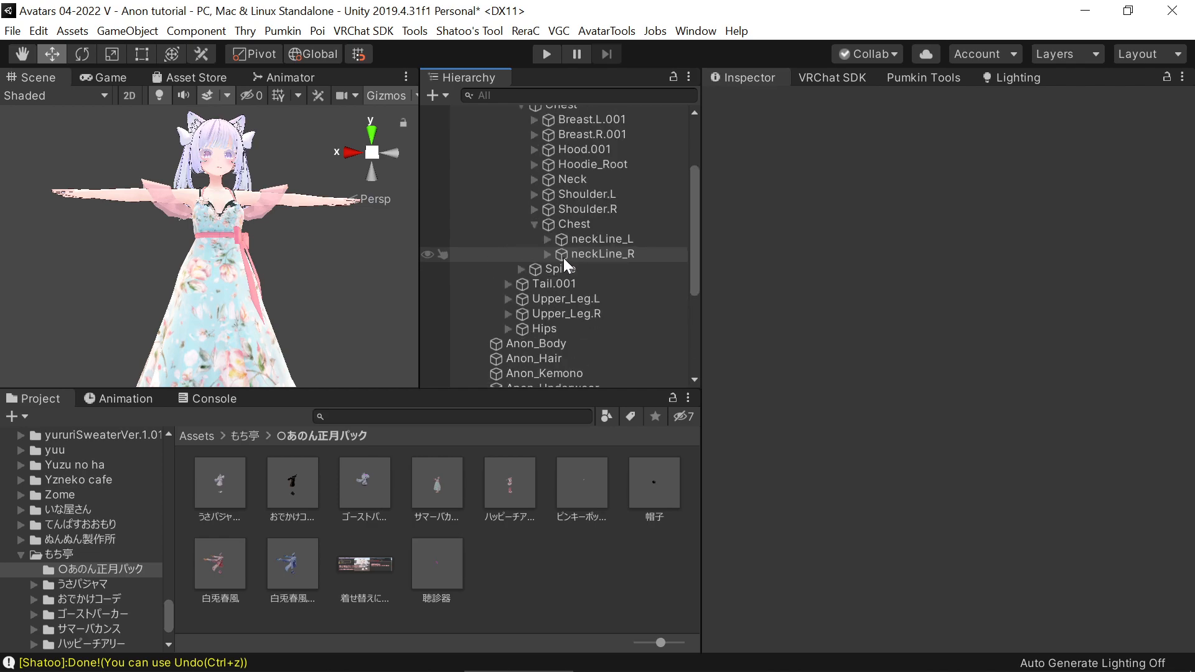
{"action": "scroll", "coordinate": [563, 258], "scroll_direction": "up", "scroll_amount": 3}
{"action": "left_click", "coordinate": [522, 186]}
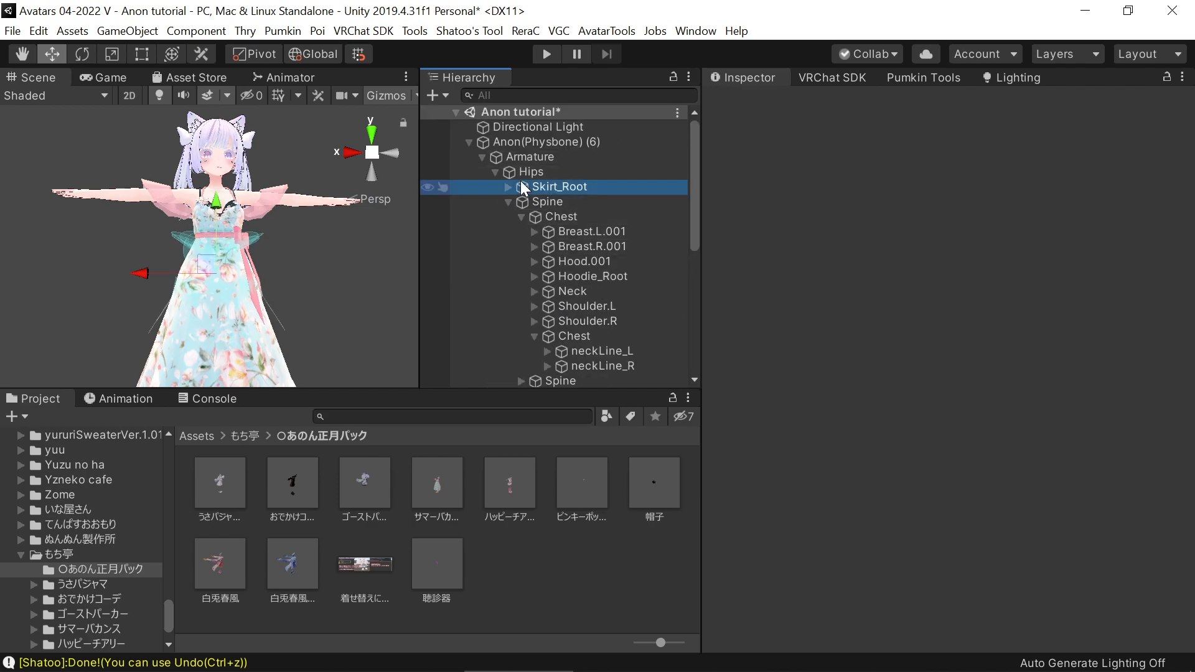
{"action": "left_click_drag", "start_coordinate": [144, 273], "coordinate": [336, 287]}
{"action": "left_click", "coordinate": [573, 190]}
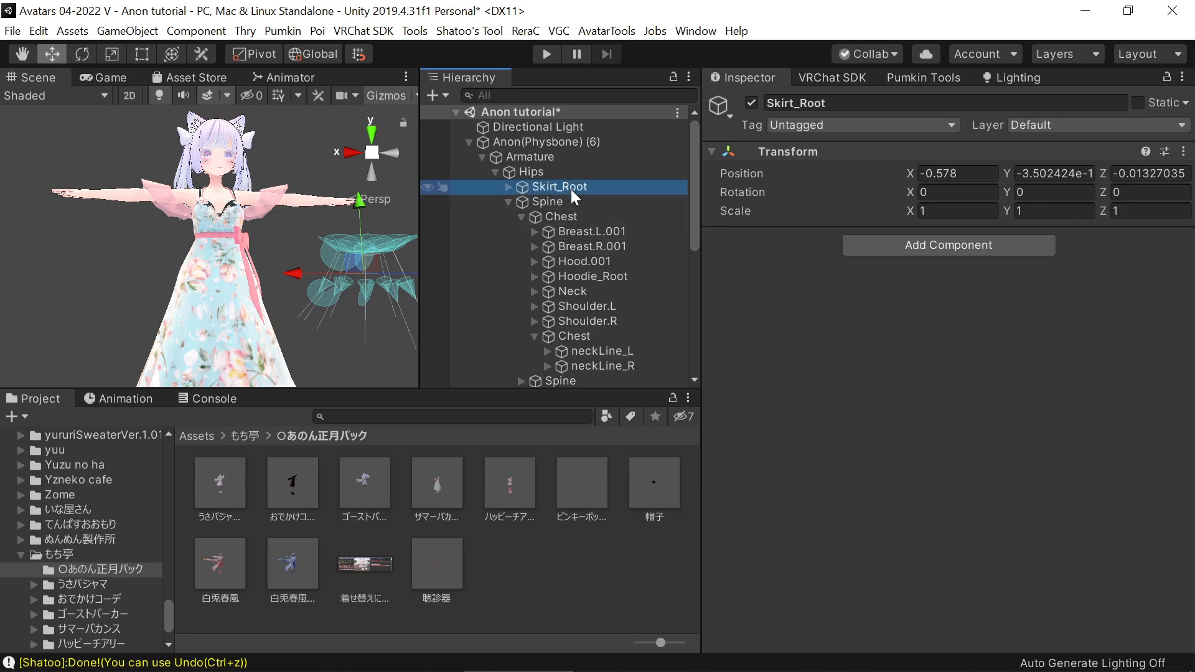
{"action": "key", "text": "Delete"}
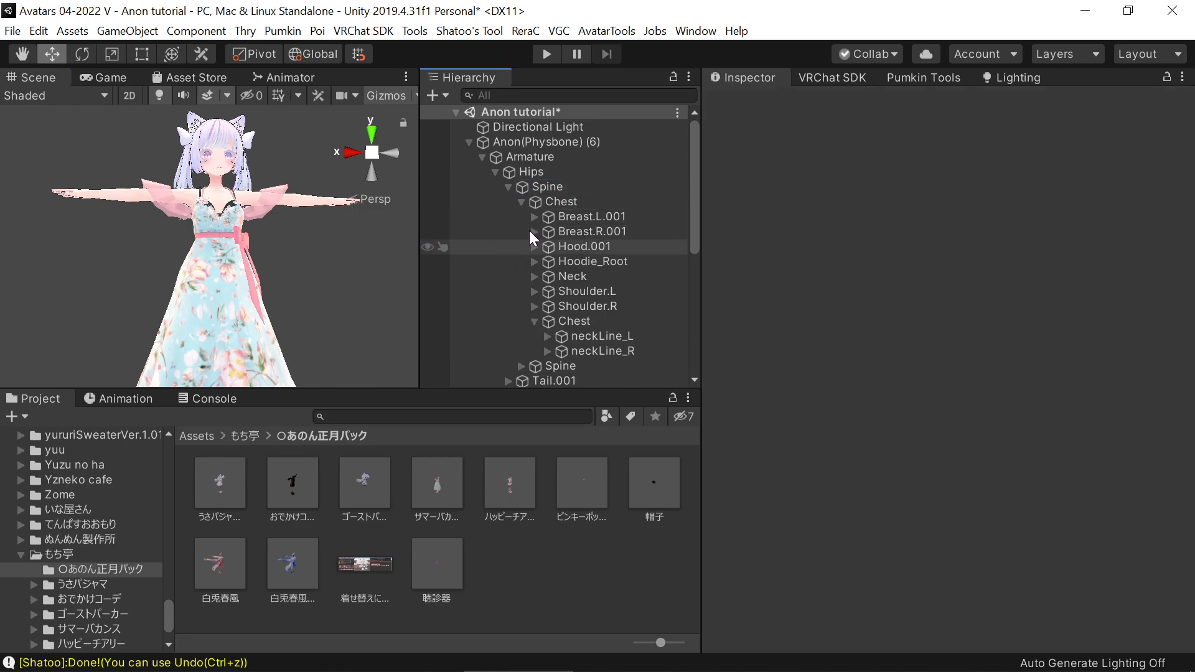
Collapse the Chest bone and inspect the dressed Anon(Physbone) (6) avatar in the scene
{"action": "left_click", "coordinate": [523, 200]}
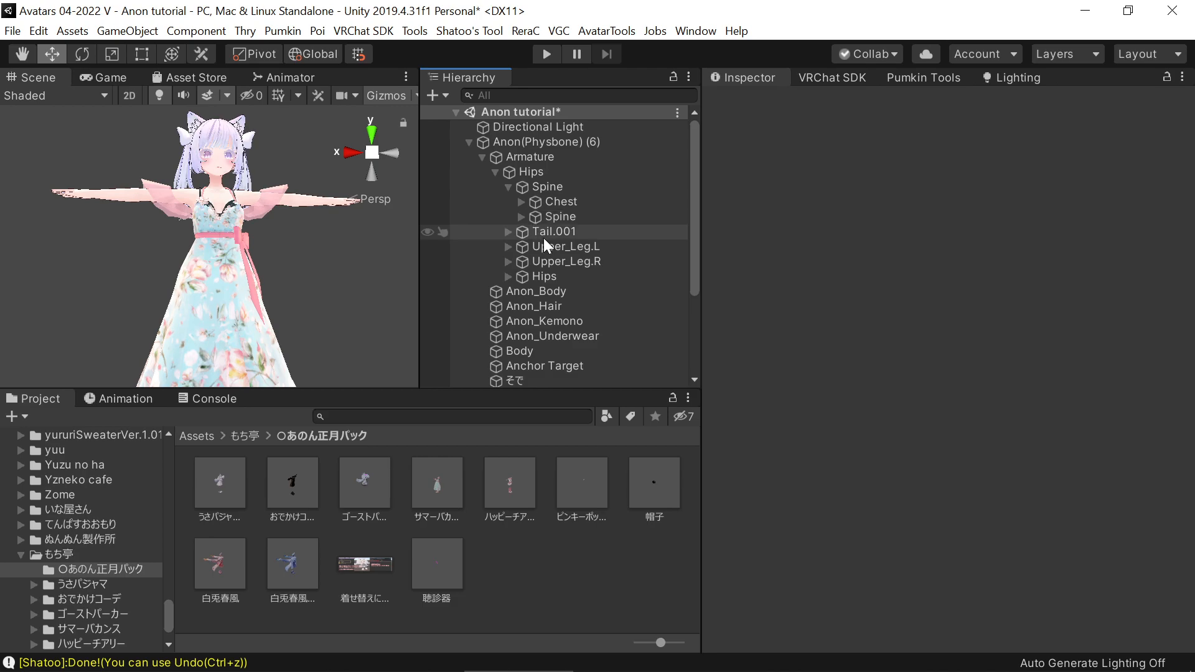
{"action": "left_click", "coordinate": [539, 145]}
{"action": "scroll", "coordinate": [166, 230], "scroll_direction": "up", "scroll_amount": 5}
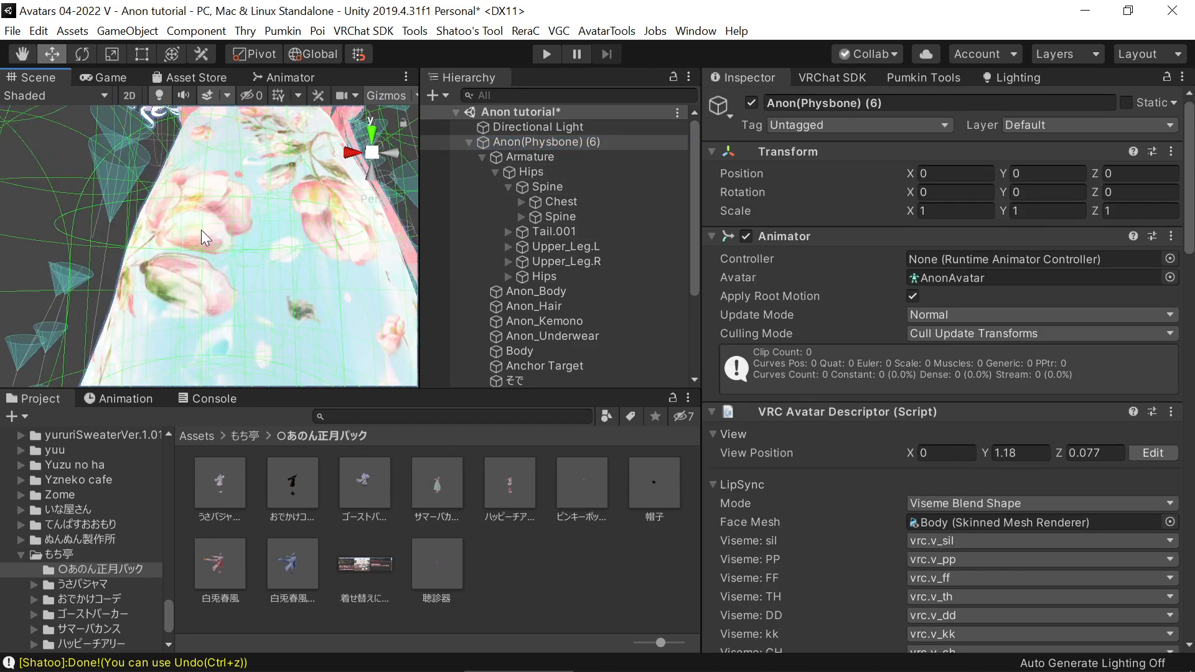
{"action": "scroll", "coordinate": [200, 226], "scroll_direction": "down", "scroll_amount": 8}
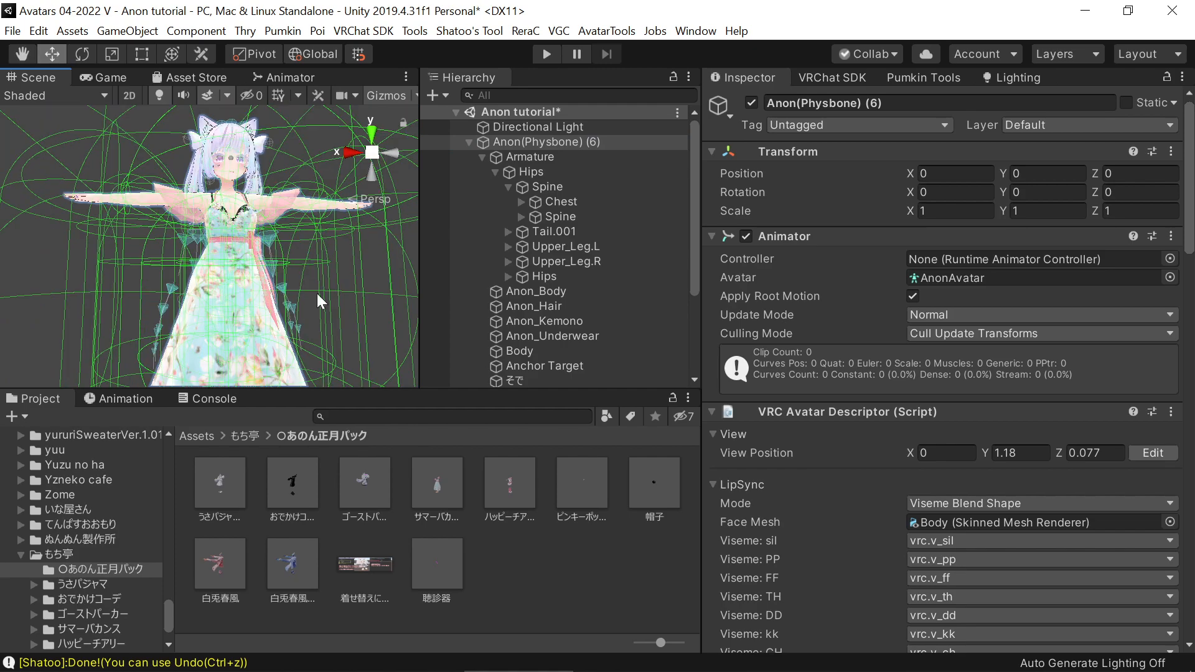
{"action": "middle_click_drag", "start_coordinate": [351, 266], "coordinate": [308, 270]}
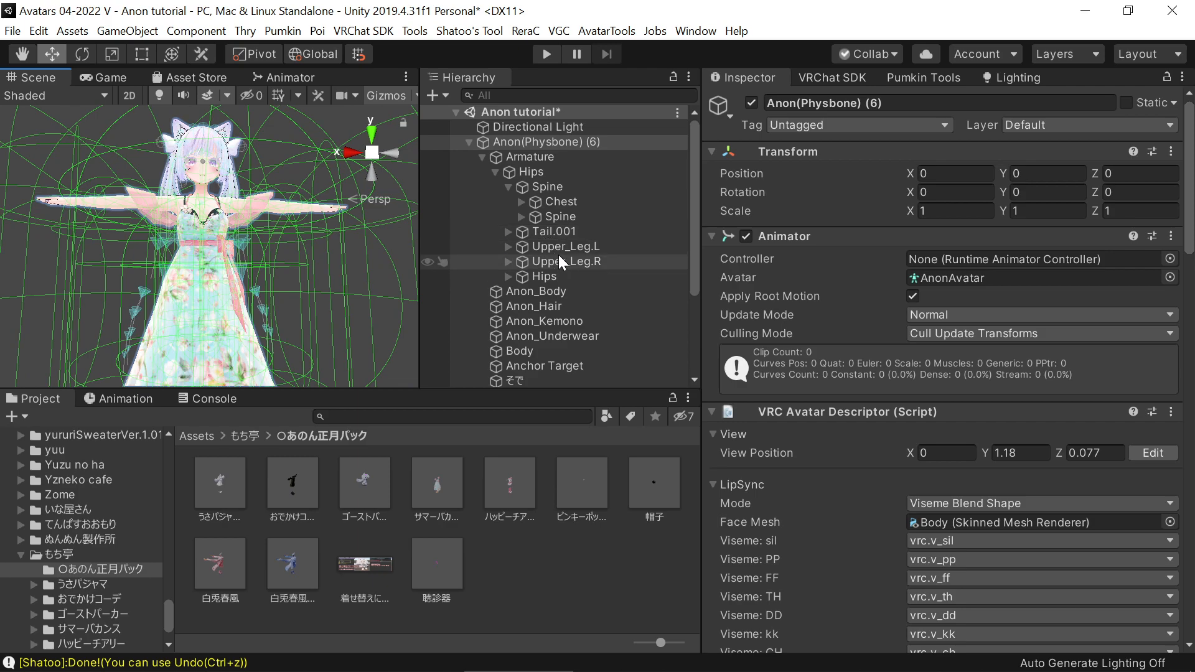
Check the Anchor Override assigned to the avatar's Body mesh and the Anchor Target object
{"action": "scroll", "coordinate": [573, 321], "scroll_direction": "down", "scroll_amount": 3}
{"action": "scroll", "coordinate": [574, 320], "scroll_direction": "down", "scroll_amount": 3}
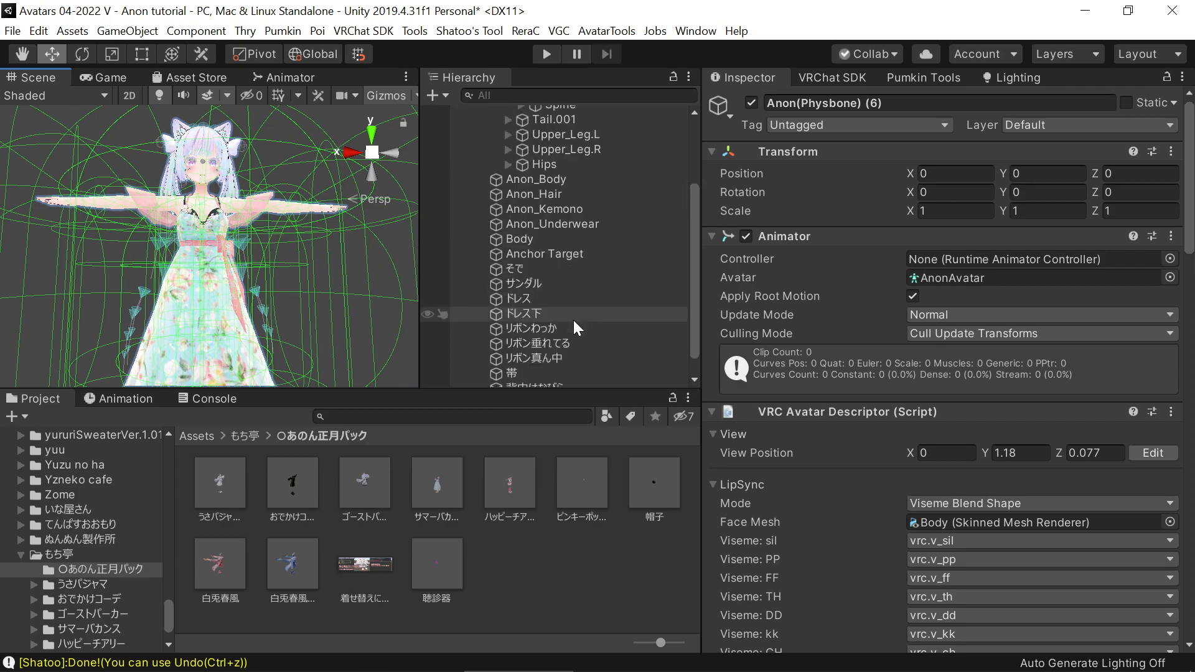
{"action": "left_click", "coordinate": [530, 249]}
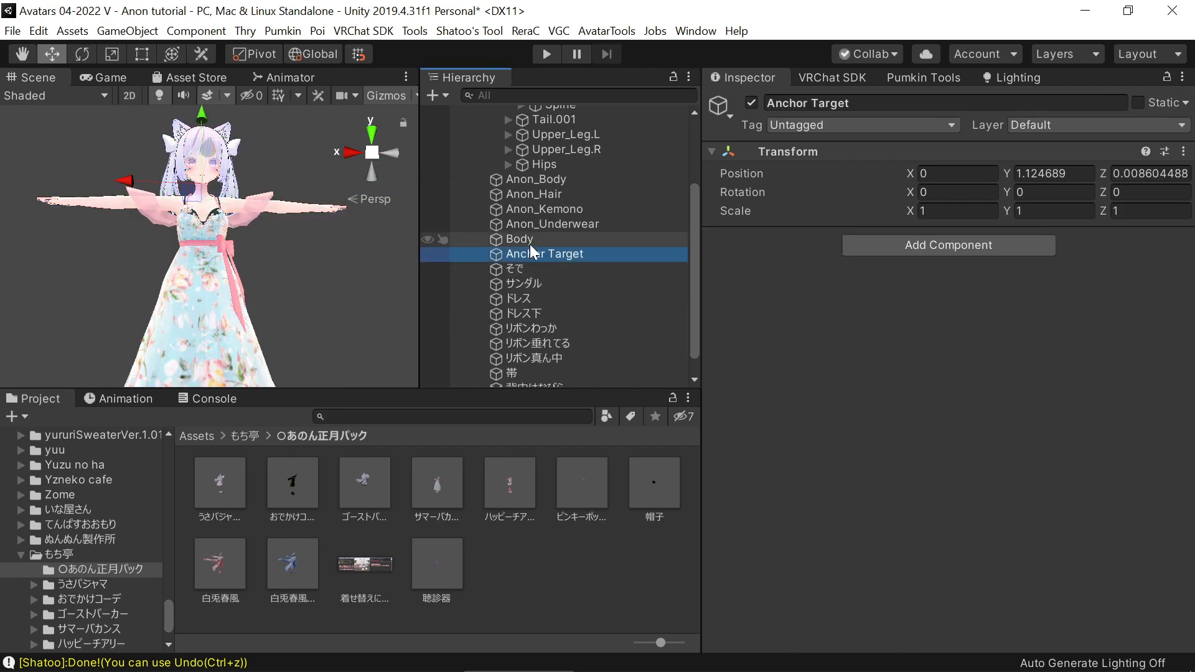
{"action": "left_click", "coordinate": [532, 239]}
{"action": "scroll", "coordinate": [707, 401], "scroll_direction": "down", "scroll_amount": 6}
{"action": "scroll", "coordinate": [737, 405], "scroll_direction": "down", "scroll_amount": 20}
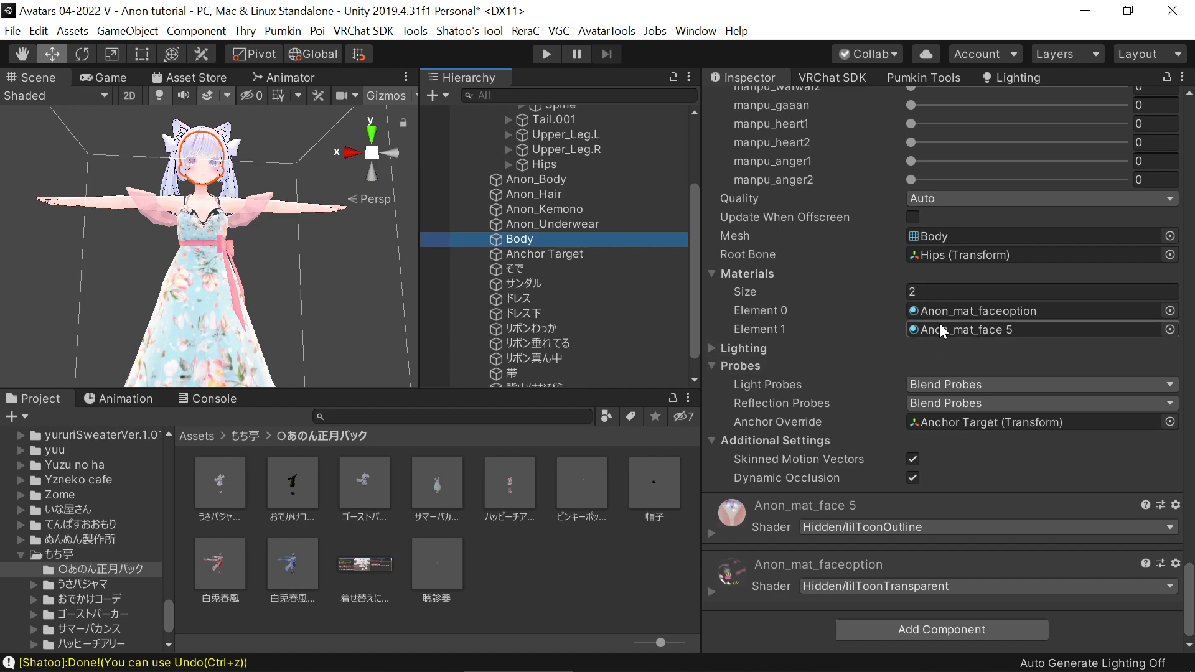
{"action": "left_click", "coordinate": [549, 253]}
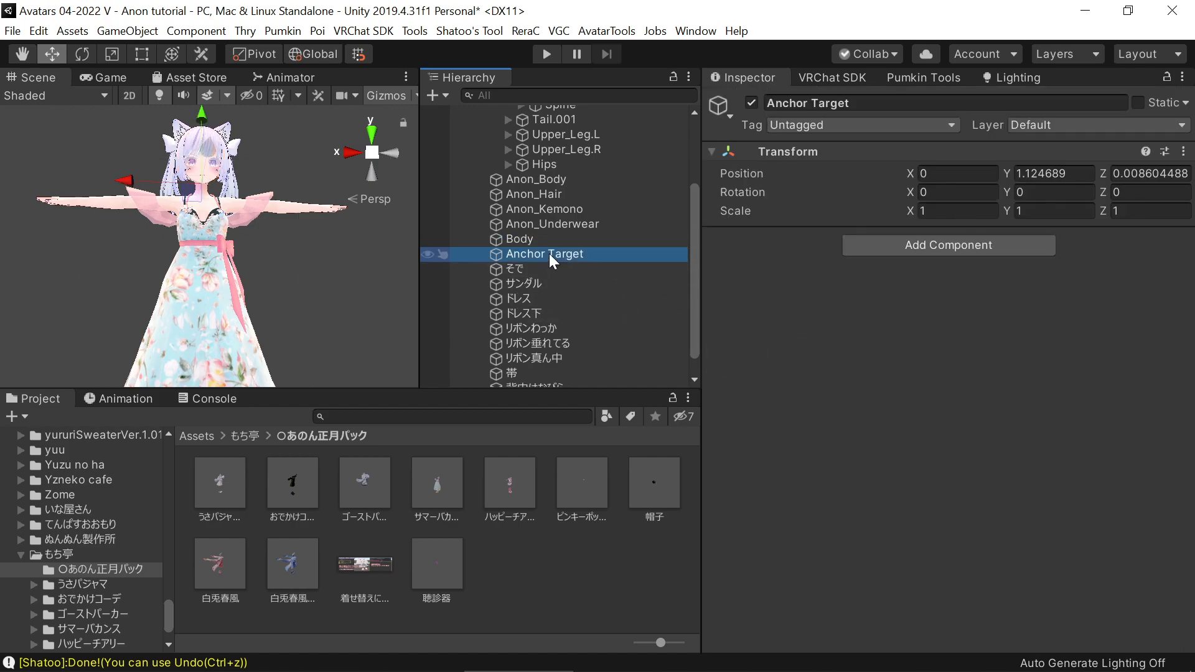
Set the Anchor Override of all outfit meshes from そで to 背中ひもさき to Anchor Target
{"action": "left_click", "coordinate": [550, 265]}
{"action": "scroll", "coordinate": [557, 268], "scroll_direction": "down", "scroll_amount": 1}
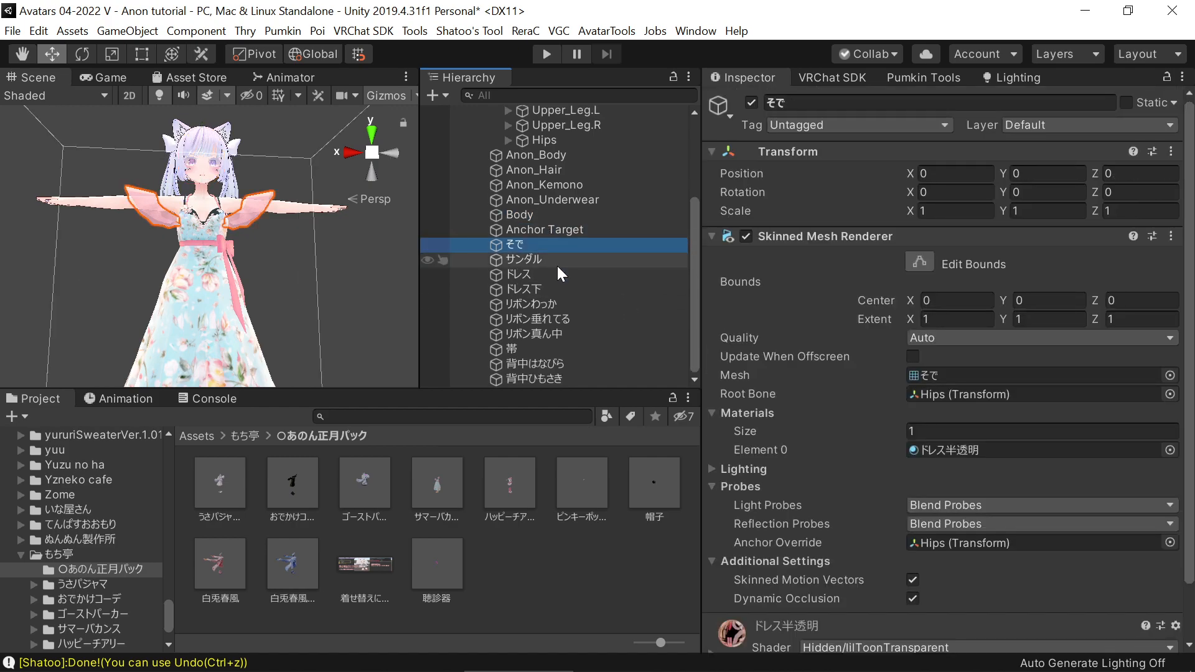
{"action": "left_click", "coordinate": [534, 379], "text": "shift"}
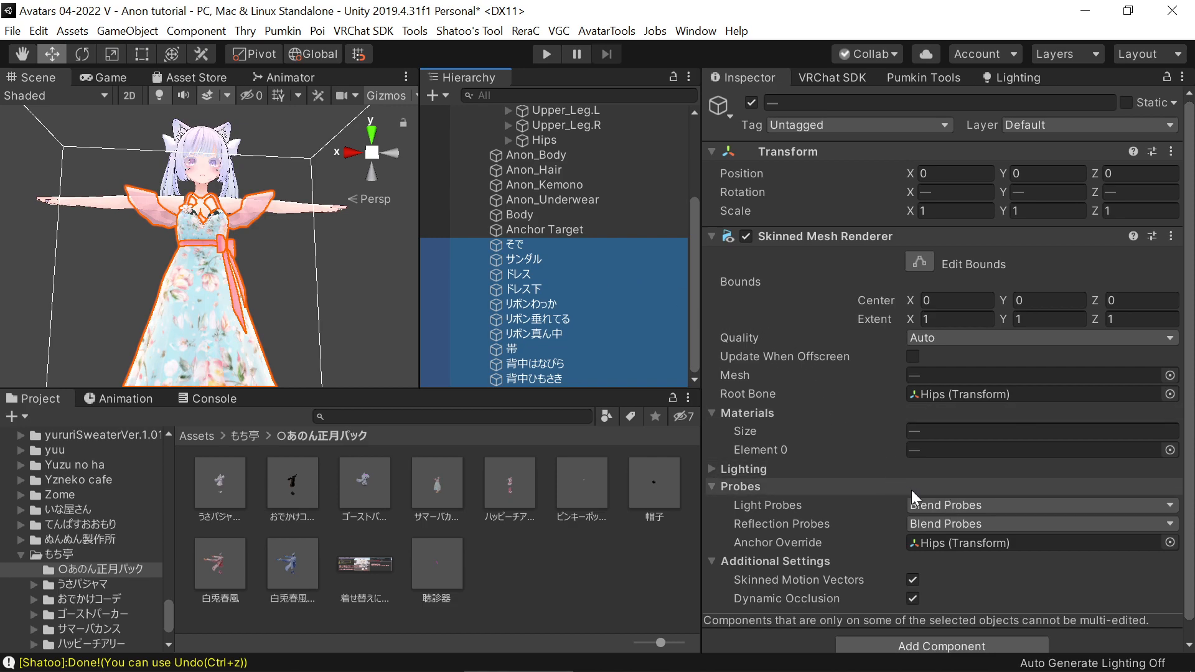
{"action": "mouse_move", "coordinate": [553, 230]}
{"action": "left_mouse_down"}
{"action": "mouse_move", "coordinate": [633, 278]}
{"action": "mouse_move", "coordinate": [833, 473]}
{"action": "mouse_move", "coordinate": [749, 461]}
{"action": "mouse_move", "coordinate": [854, 473]}
{"action": "mouse_move", "coordinate": [937, 549]}
{"action": "left_mouse_up"}
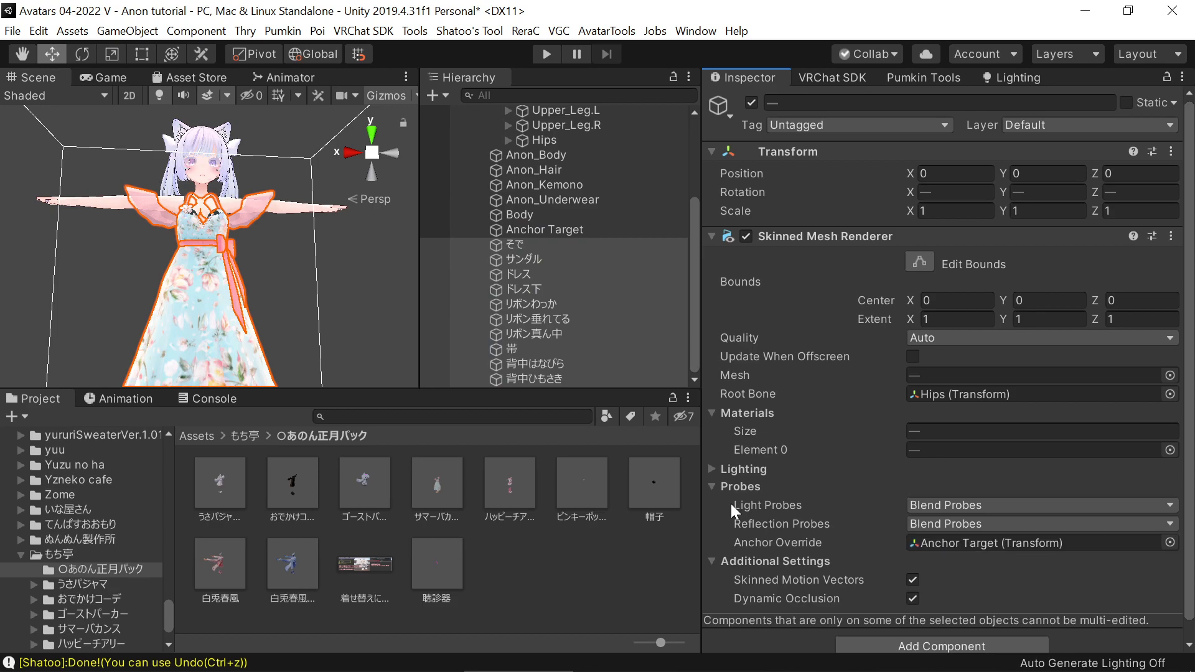
Delete the Anchor Target object from the avatar after checking the Anon_Underwear and Anon_Body meshes
{"action": "left_click", "coordinate": [554, 230]}
{"action": "left_click", "coordinate": [563, 201]}
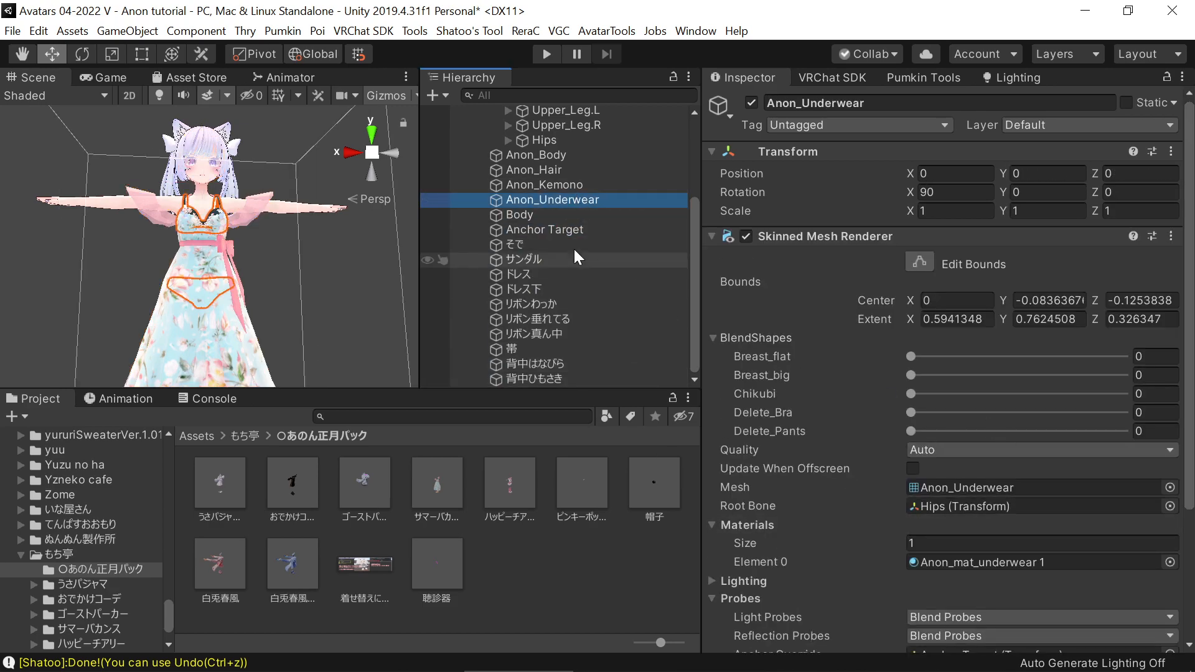
{"action": "scroll", "coordinate": [577, 256], "scroll_direction": "up", "scroll_amount": 2}
{"action": "left_click", "coordinate": [551, 213]}
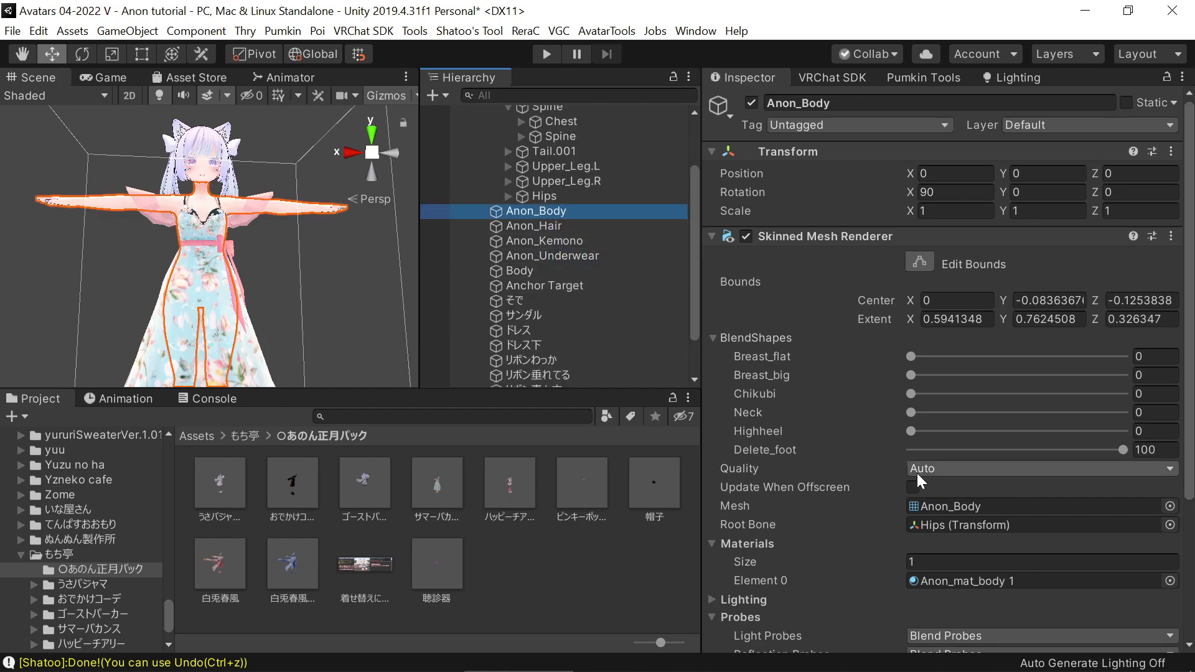
{"action": "left_click", "coordinate": [540, 290]}
{"action": "key", "text": "Delete"}
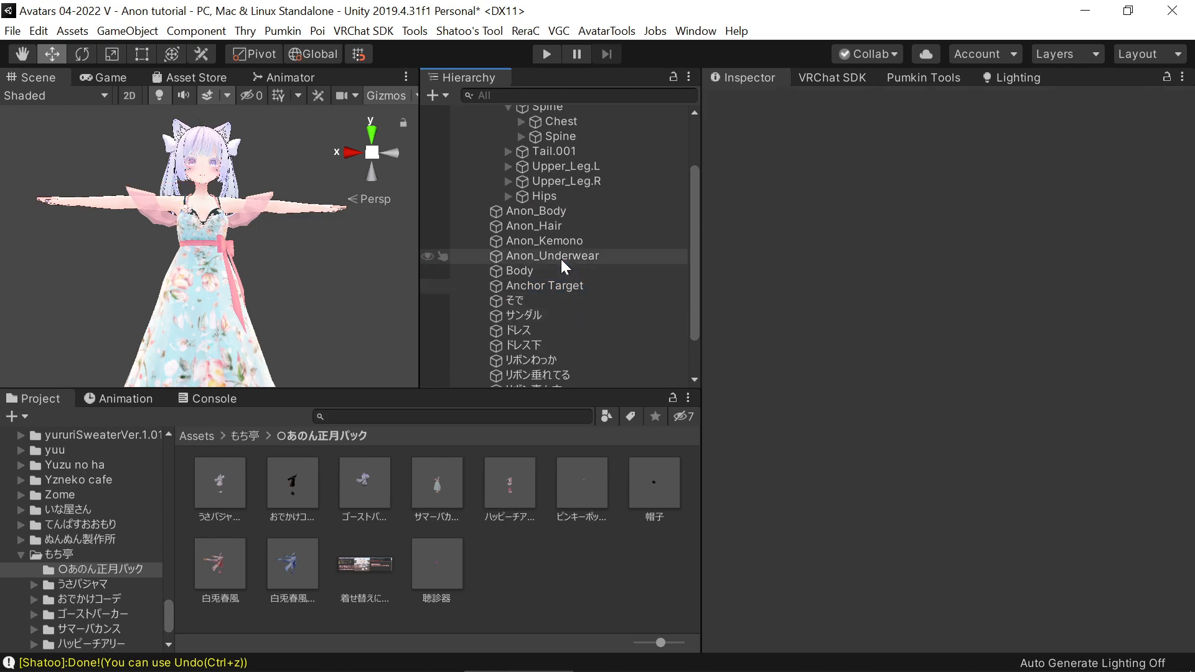
Set the Anchor Override of all avatar and outfit meshes, starting from Anon_Body, to the avatar's Hips bone
{"action": "left_click", "coordinate": [522, 213]}
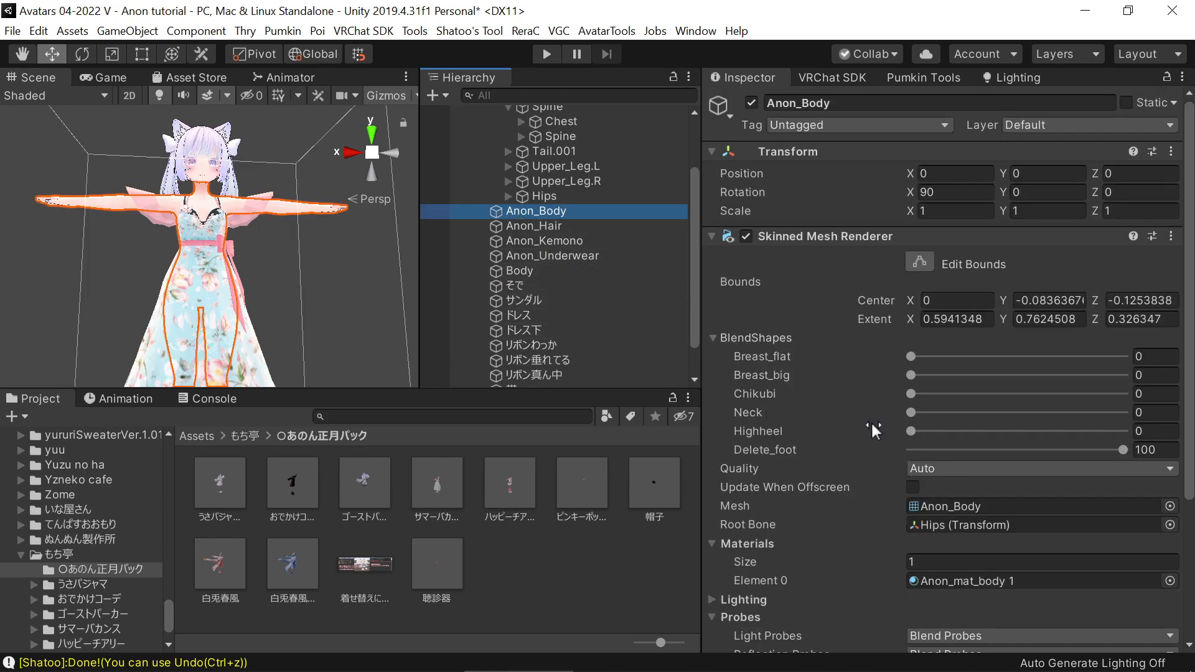
{"action": "scroll", "coordinate": [506, 374], "scroll_direction": "down", "scroll_amount": 2}
{"action": "left_click", "coordinate": [524, 379], "text": "shift"}
{"action": "scroll", "coordinate": [577, 278], "scroll_direction": "up", "scroll_amount": 4}
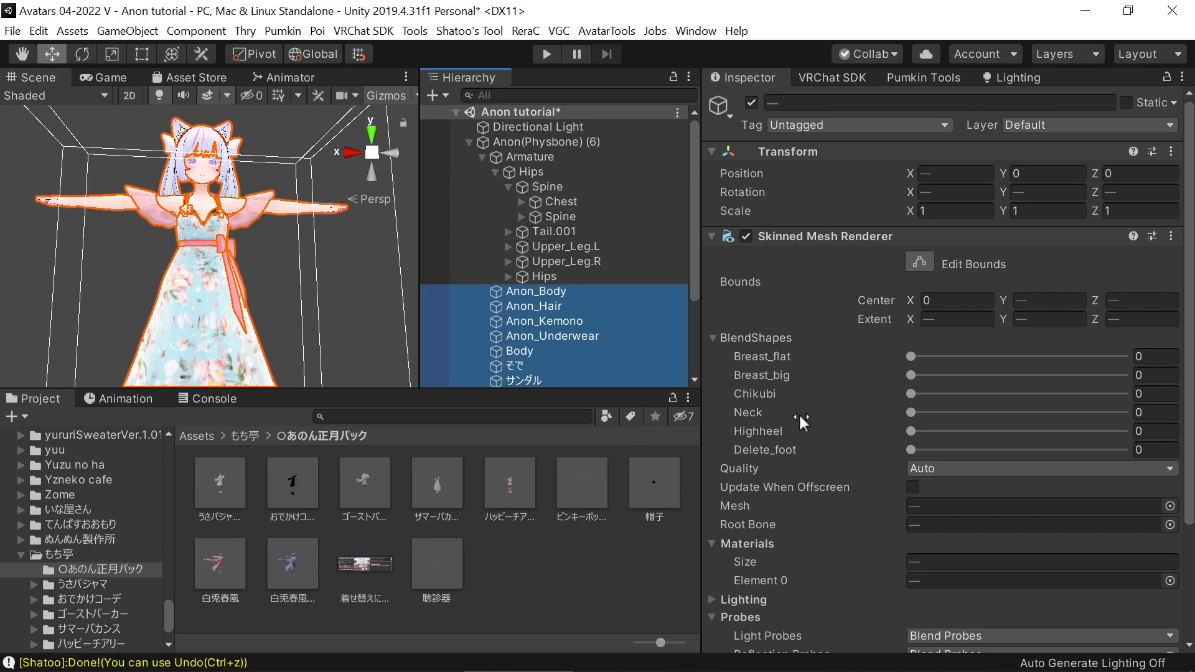
{"action": "scroll", "coordinate": [760, 484], "scroll_direction": "down", "scroll_amount": 3}
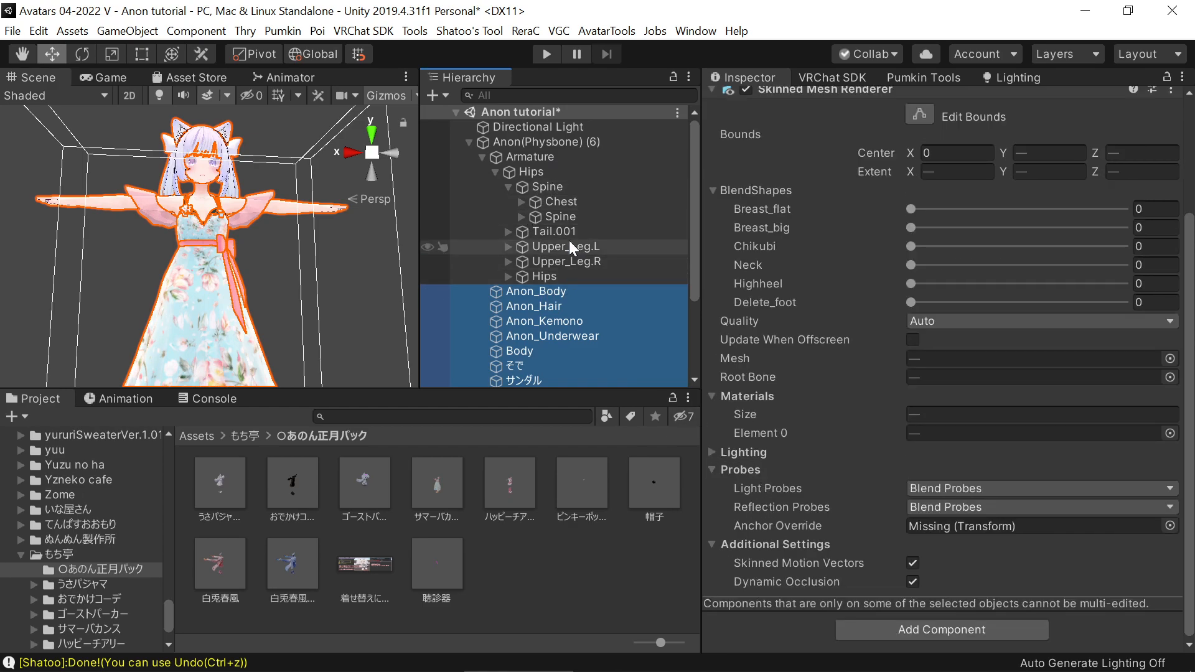
{"action": "left_click", "coordinate": [544, 174]}
{"action": "left_click_drag", "start_coordinate": [544, 174], "coordinate": [924, 526]}
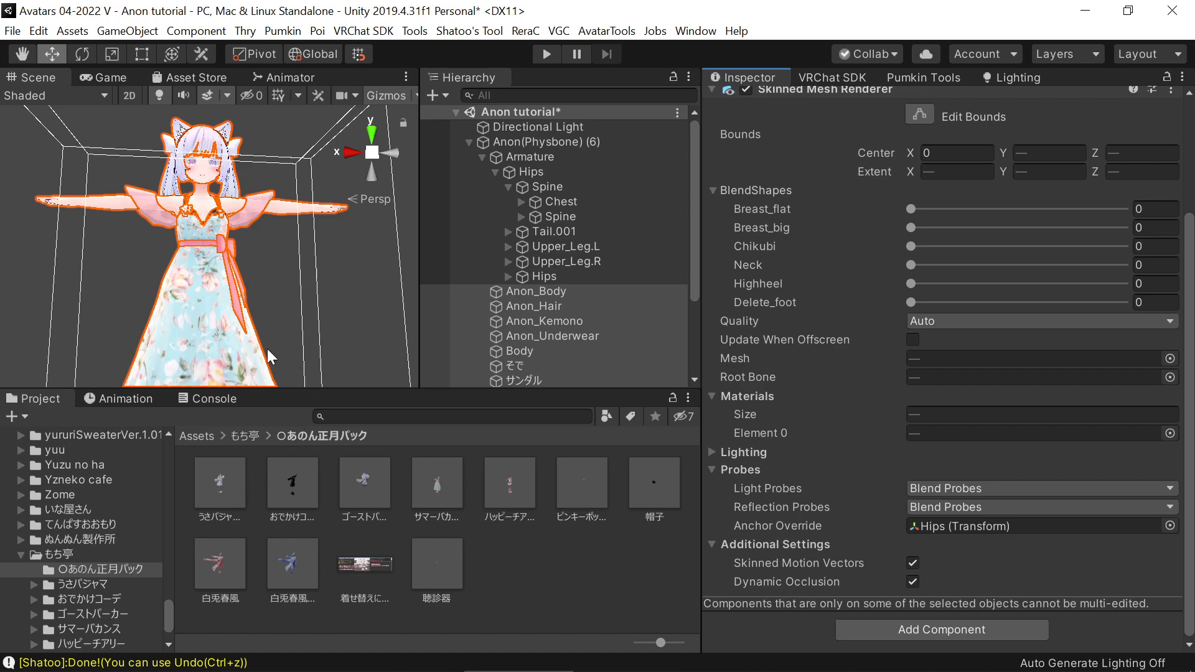
Set the lower brightness limit in the lilToon lighting settings of the ドレス下 mesh's ドレス material to 0.1
{"action": "left_click", "coordinate": [185, 341]}
{"action": "scroll", "coordinate": [755, 383], "scroll_direction": "down", "scroll_amount": 5}
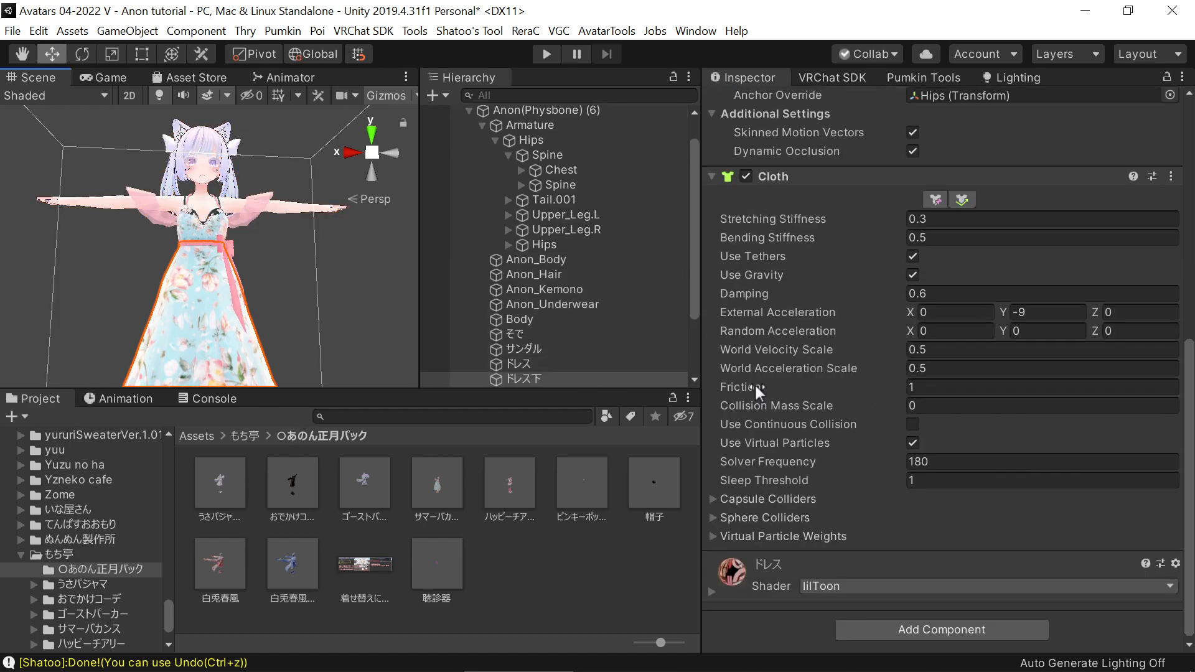
{"action": "left_click", "coordinate": [712, 588]}
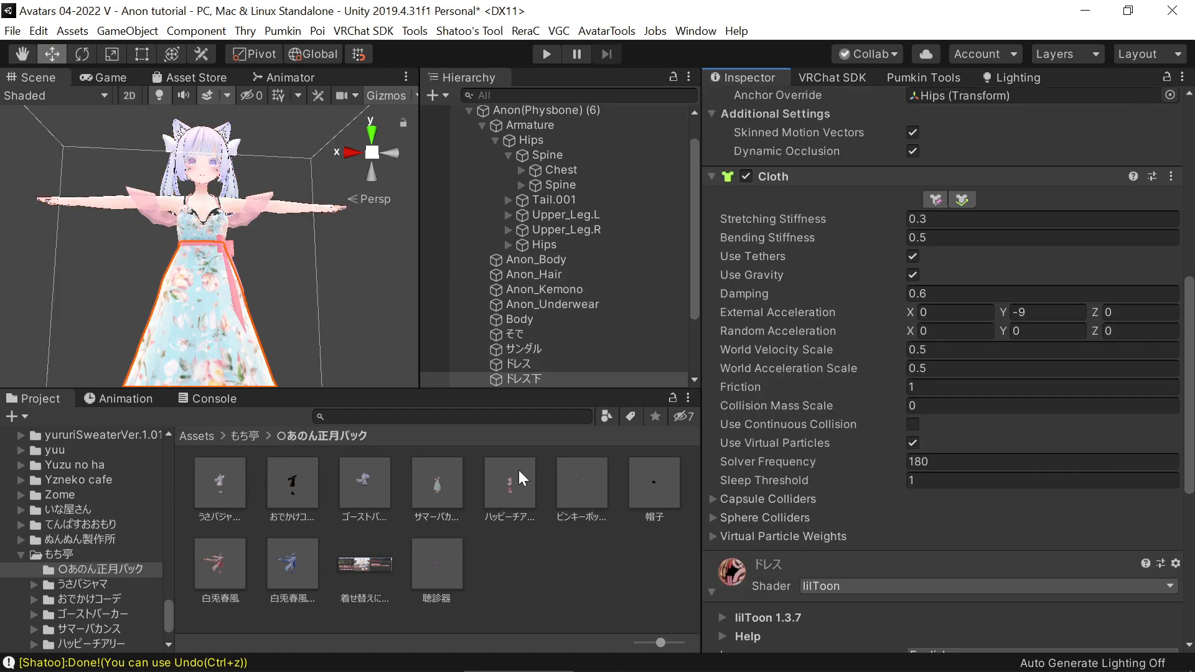
{"action": "scroll", "coordinate": [787, 353], "scroll_direction": "down", "scroll_amount": 6}
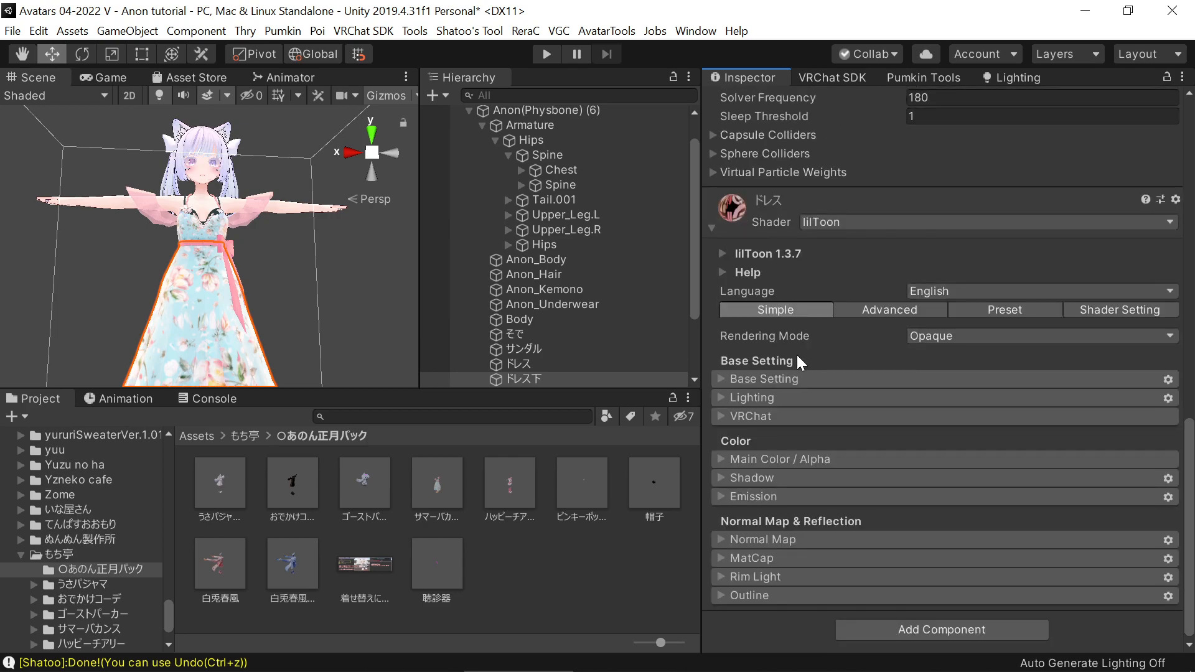
{"action": "left_click", "coordinate": [825, 379]}
{"action": "left_click", "coordinate": [827, 379]}
{"action": "left_click", "coordinate": [816, 399]}
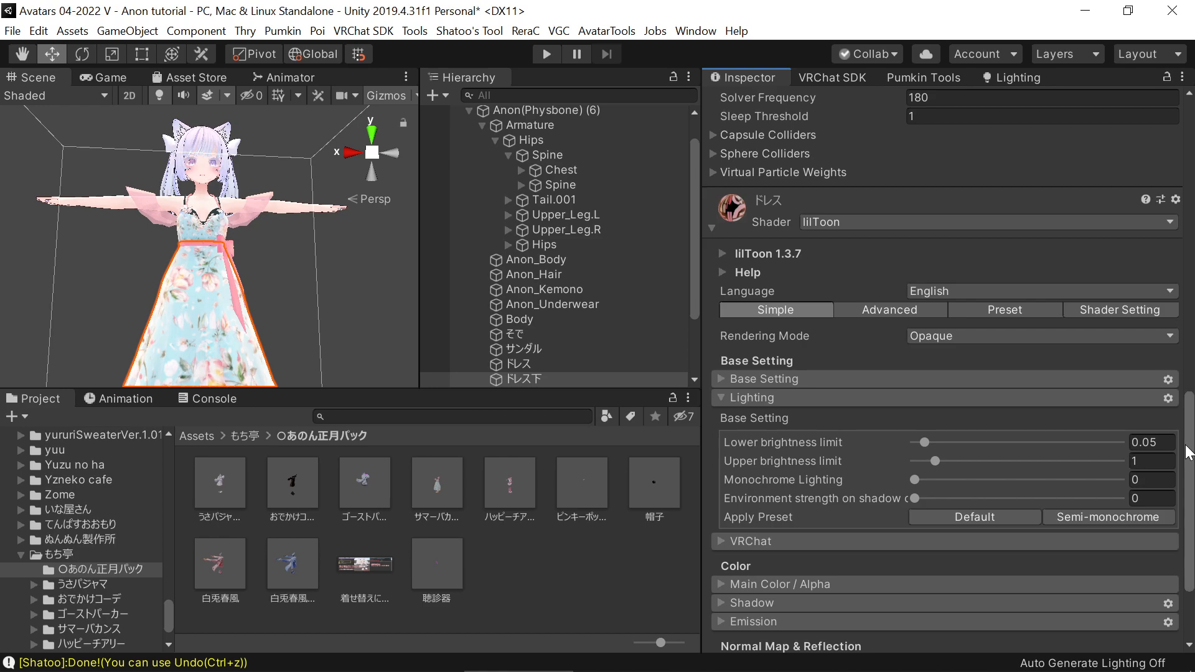
{"action": "left_click", "coordinate": [1151, 442]}
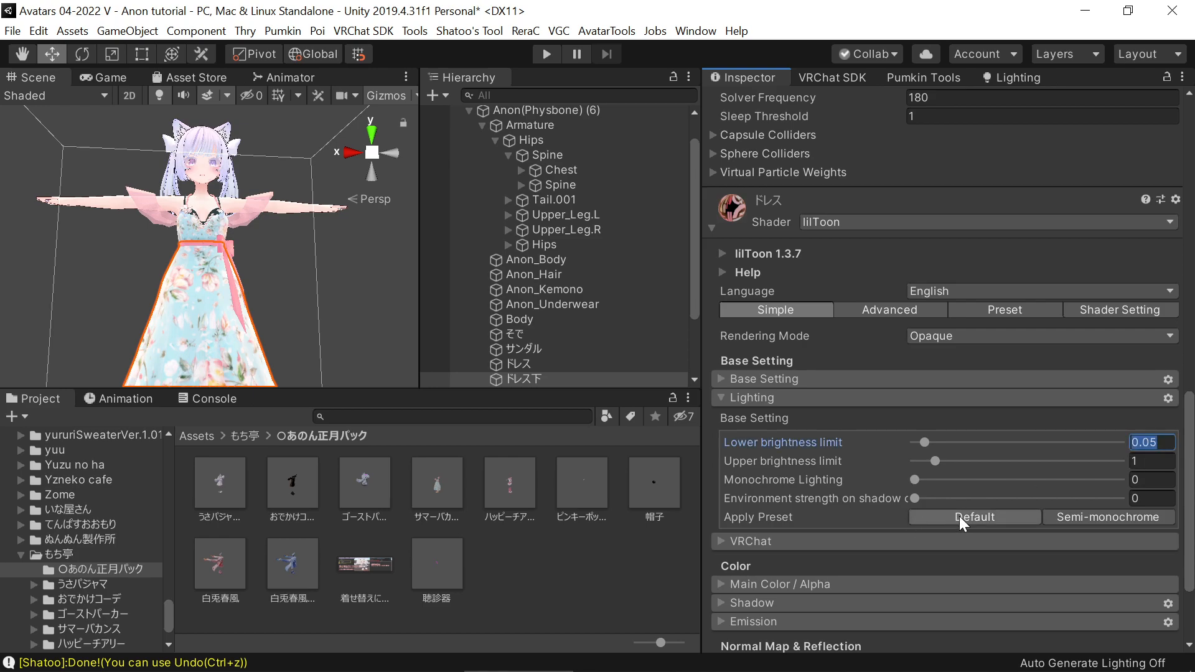
{"action": "left_click", "coordinate": [1132, 442]}
{"action": "left_click_drag", "start_coordinate": [1132, 442], "coordinate": [1157, 443]}
{"action": "left_click", "coordinate": [1157, 439]}
{"action": "type", "text": "1"}
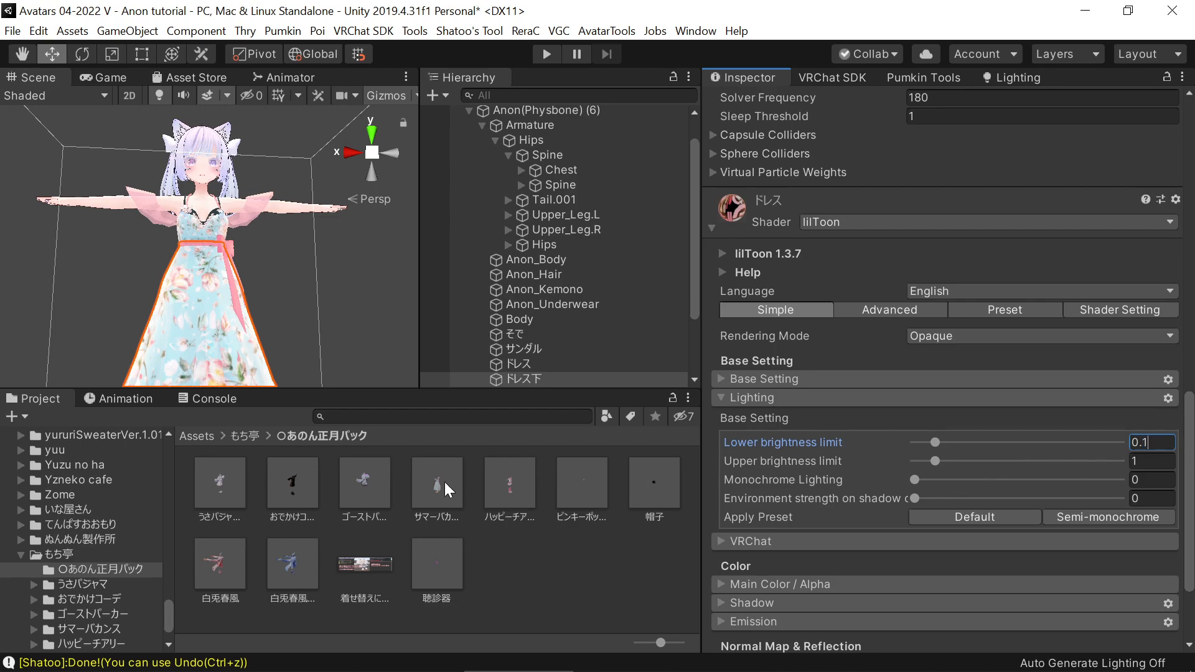
Set the lower brightness limit of the そで mesh's ドレス半透明 material to 0.1 after checking the ドレス and サンダル materials
{"action": "left_click", "coordinate": [518, 364]}
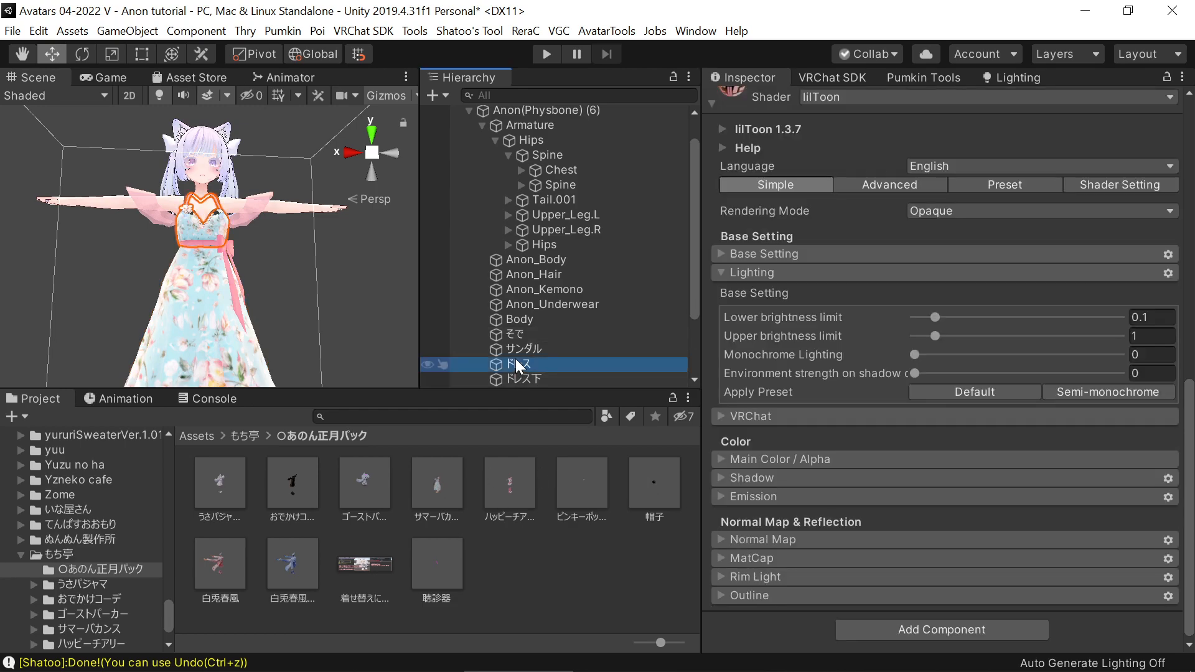
{"action": "left_click", "coordinate": [547, 349]}
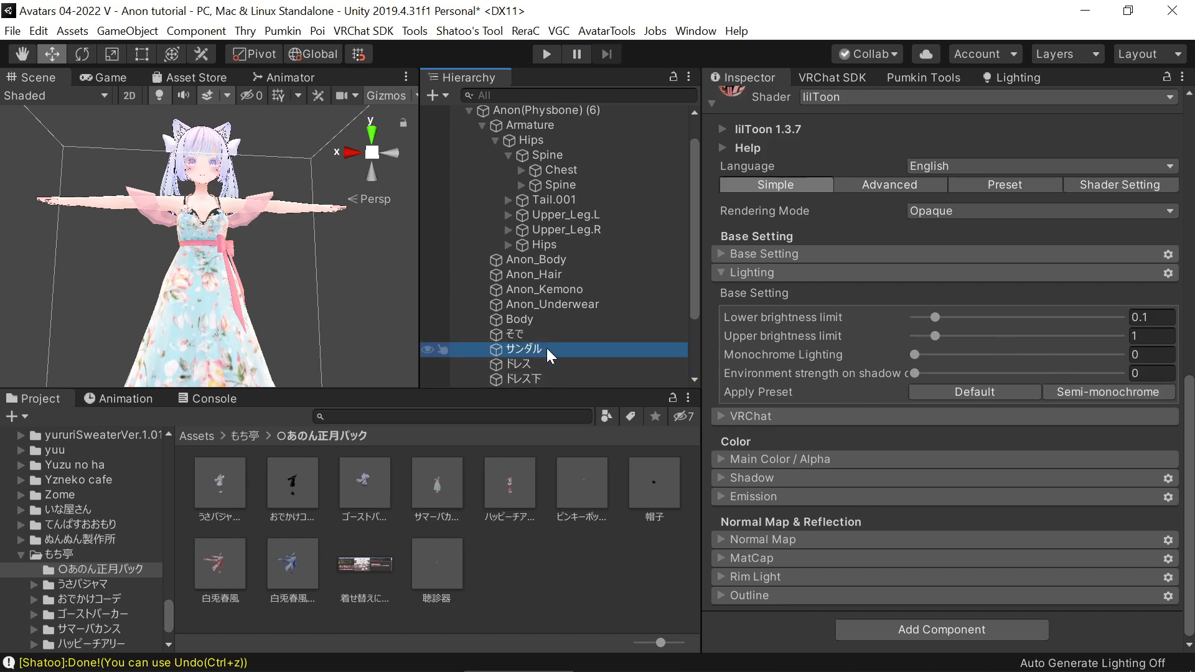
{"action": "left_click", "coordinate": [550, 335]}
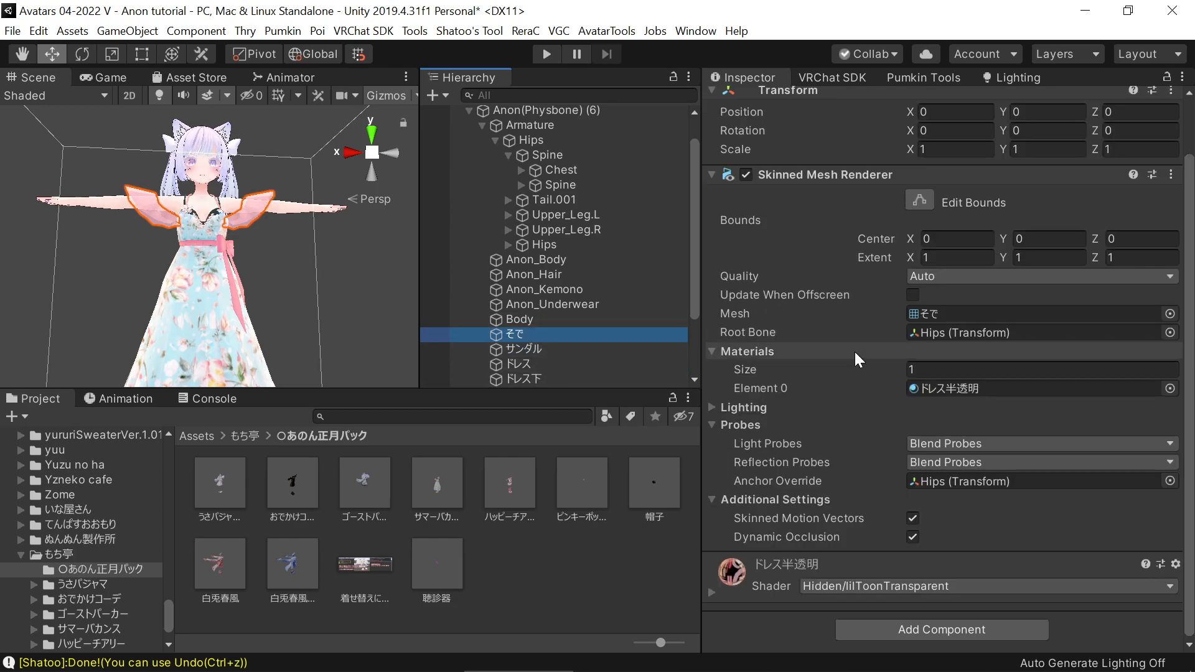
{"action": "left_click", "coordinate": [708, 593]}
{"action": "scroll", "coordinate": [864, 445], "scroll_direction": "down", "scroll_amount": 10}
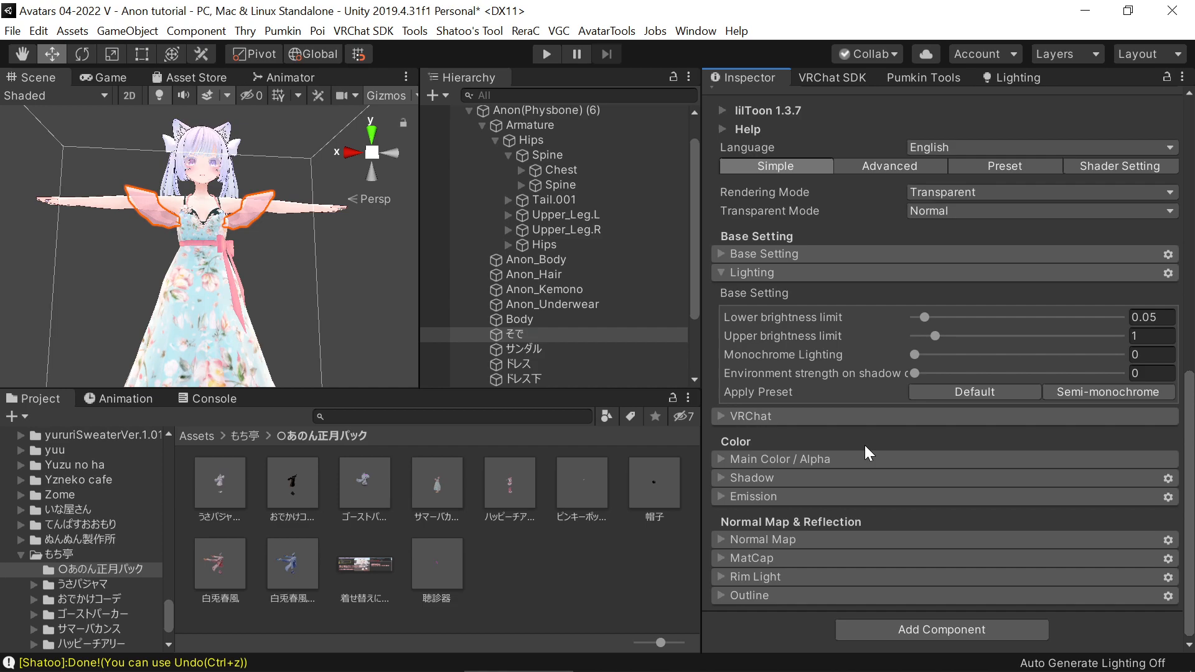
{"action": "double_click", "coordinate": [1150, 317]}
{"action": "type", "text": "1"}
Check that the lower brightness limit matches on the remaining outfit meshes, from そで and サンダル down to 背中ひもさき
{"action": "scroll", "coordinate": [543, 352], "scroll_direction": "down", "scroll_amount": 3}
{"action": "left_click", "coordinate": [520, 245]}
{"action": "left_click", "coordinate": [524, 260]}
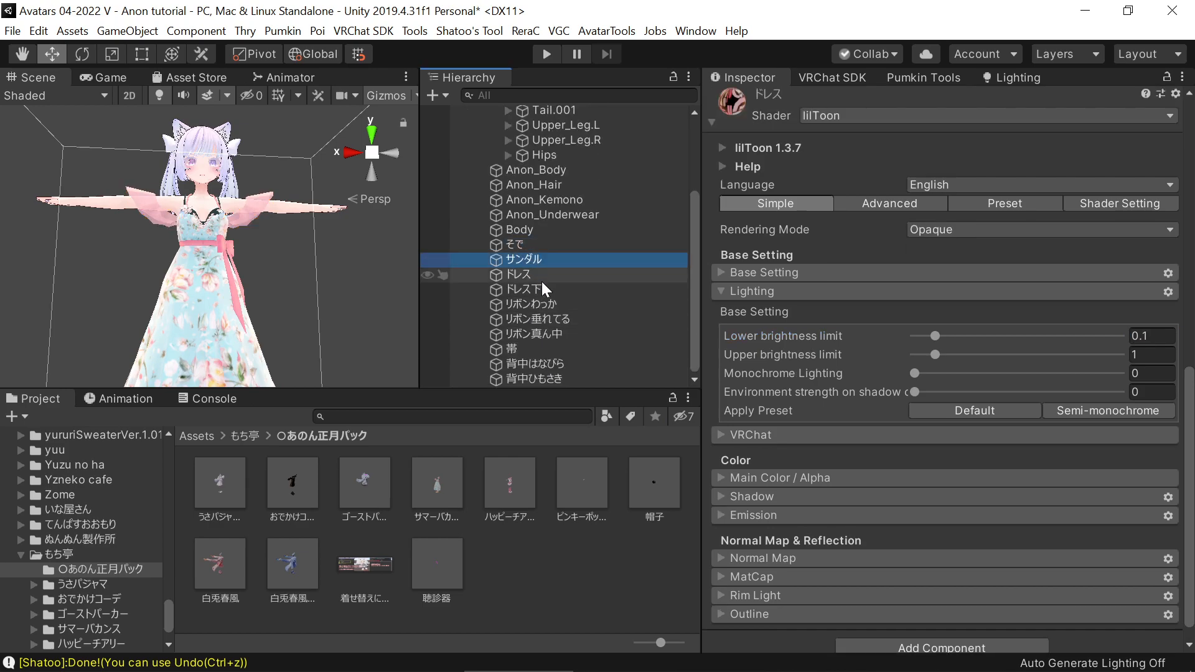
{"action": "left_click", "coordinate": [543, 276]}
{"action": "left_click", "coordinate": [545, 287]}
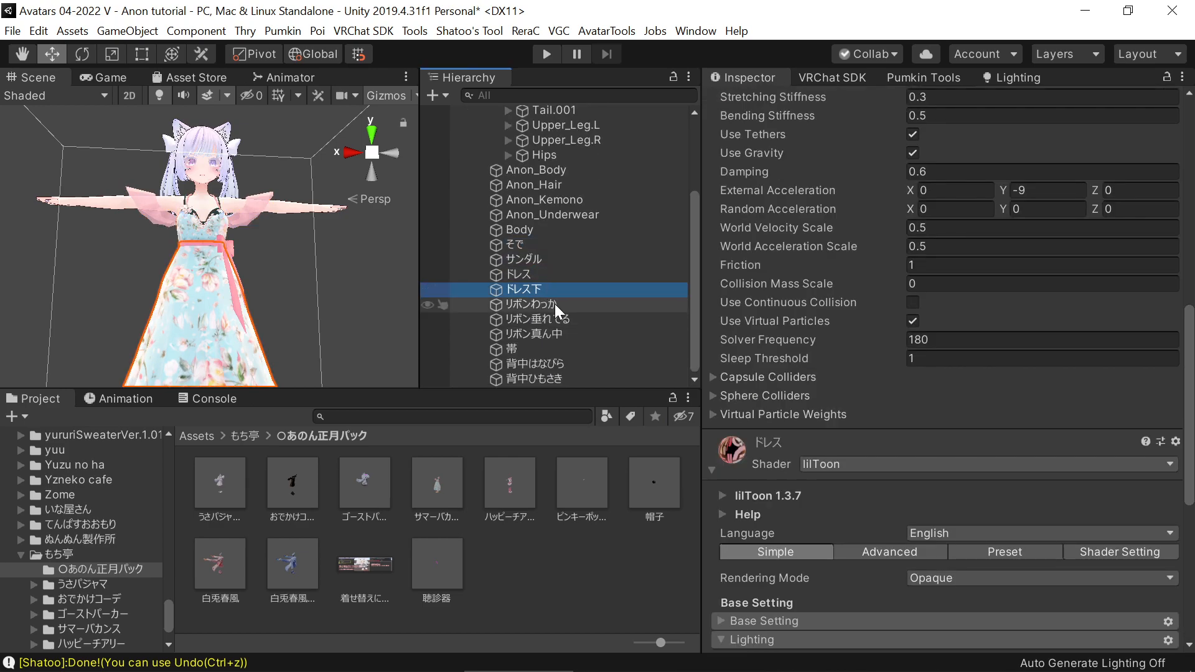
{"action": "scroll", "coordinate": [754, 548], "scroll_direction": "down", "scroll_amount": 6}
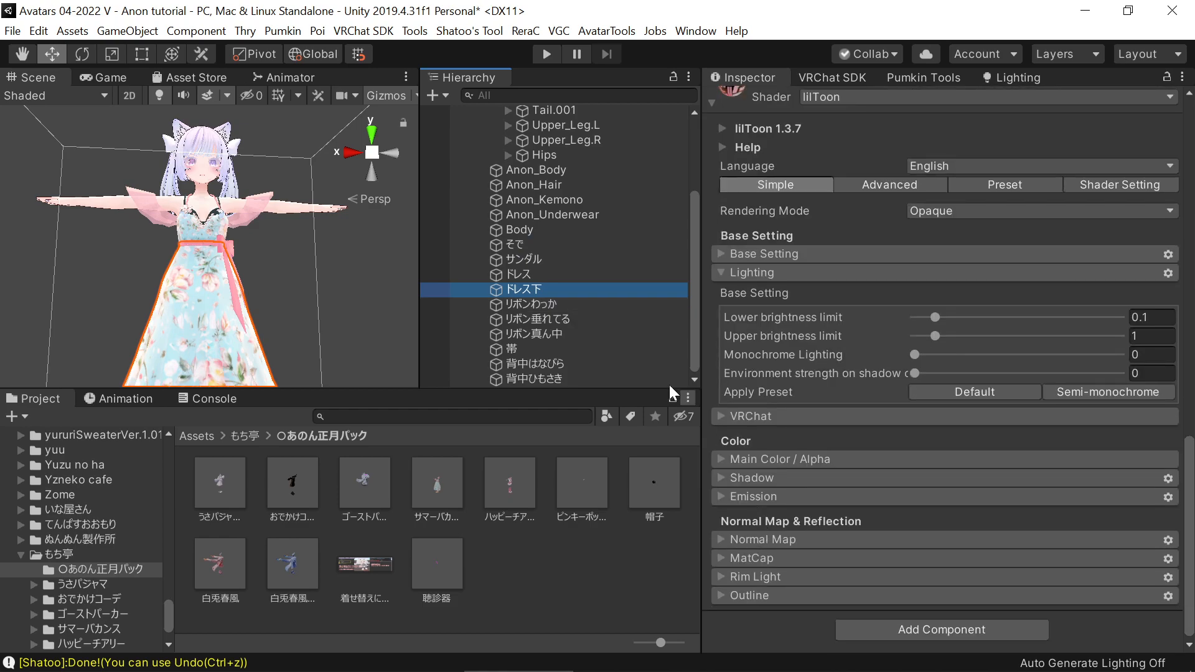
{"action": "left_click", "coordinate": [559, 307]}
{"action": "left_click", "coordinate": [602, 321]}
{"action": "left_click", "coordinate": [597, 334]}
{"action": "left_click", "coordinate": [590, 353]}
{"action": "left_click", "coordinate": [589, 364]}
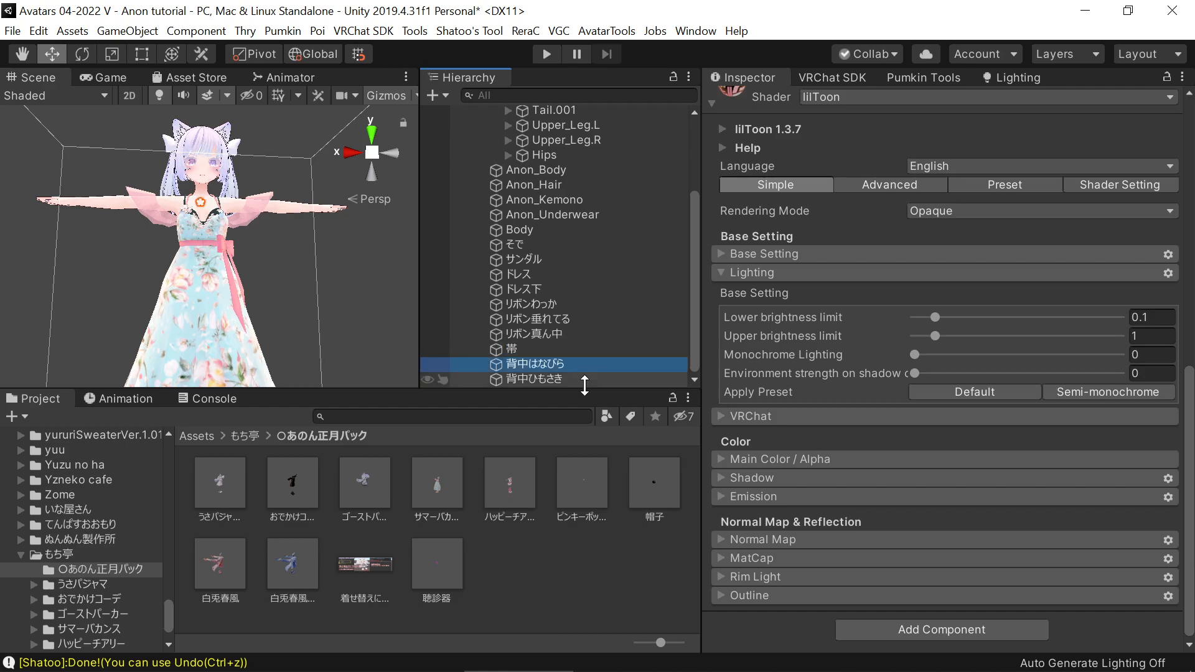
{"action": "left_click", "coordinate": [577, 377]}
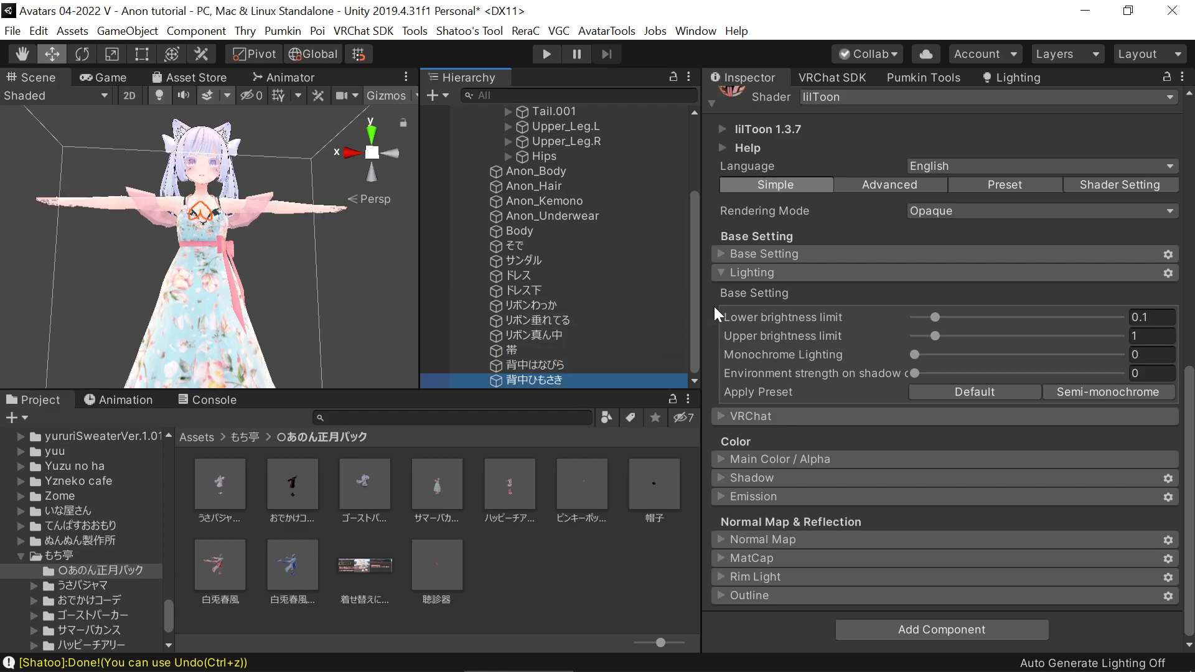
{"action": "scroll", "coordinate": [578, 343], "scroll_direction": "up", "scroll_amount": 4}
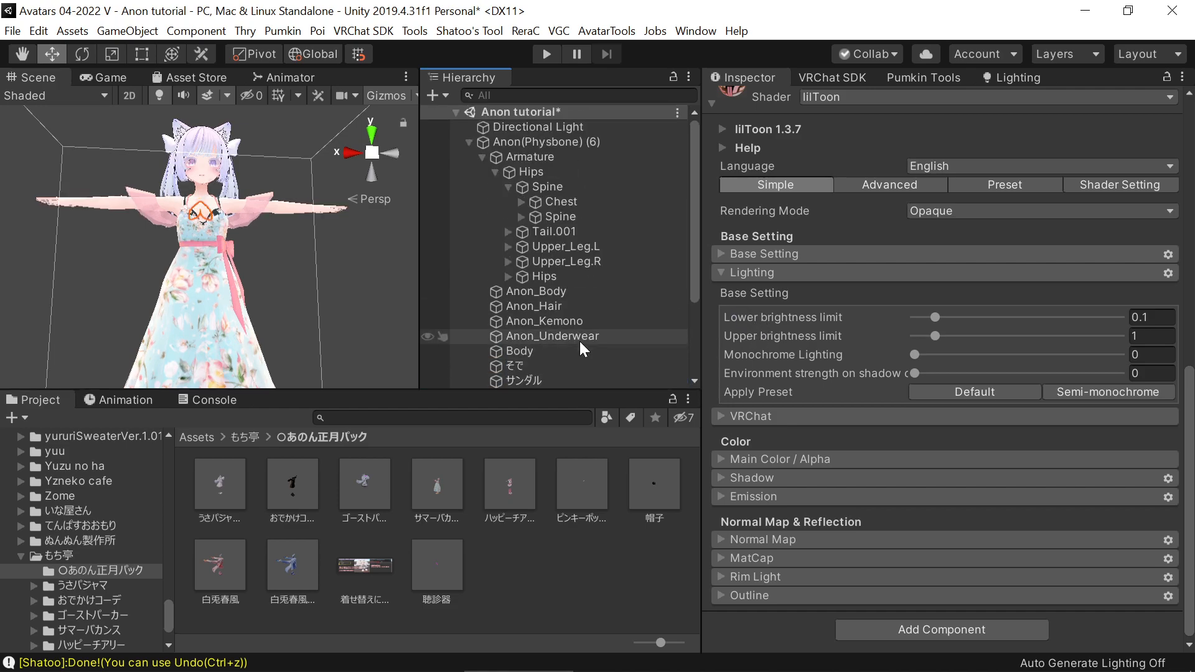
Set the Delete_Bra blendshape of the Anon_Underwear mesh to 100 to stop it clipping through the dress
{"action": "left_click", "coordinate": [544, 142]}
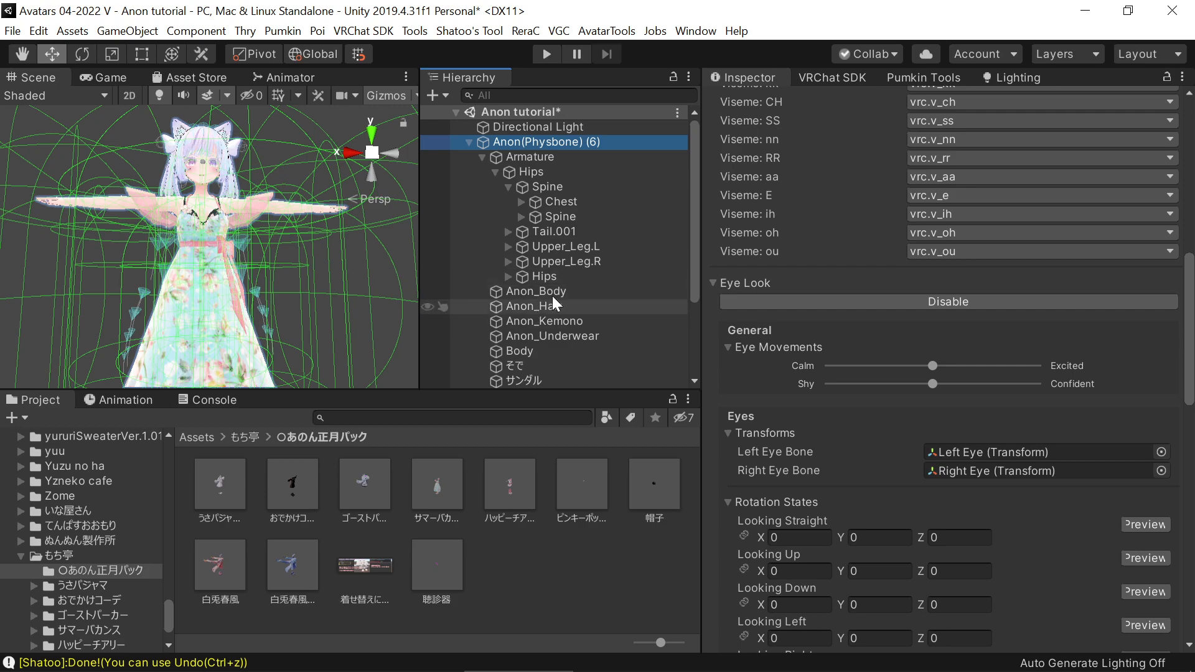
{"action": "middle_click_drag", "start_coordinate": [219, 247], "coordinate": [297, 269]}
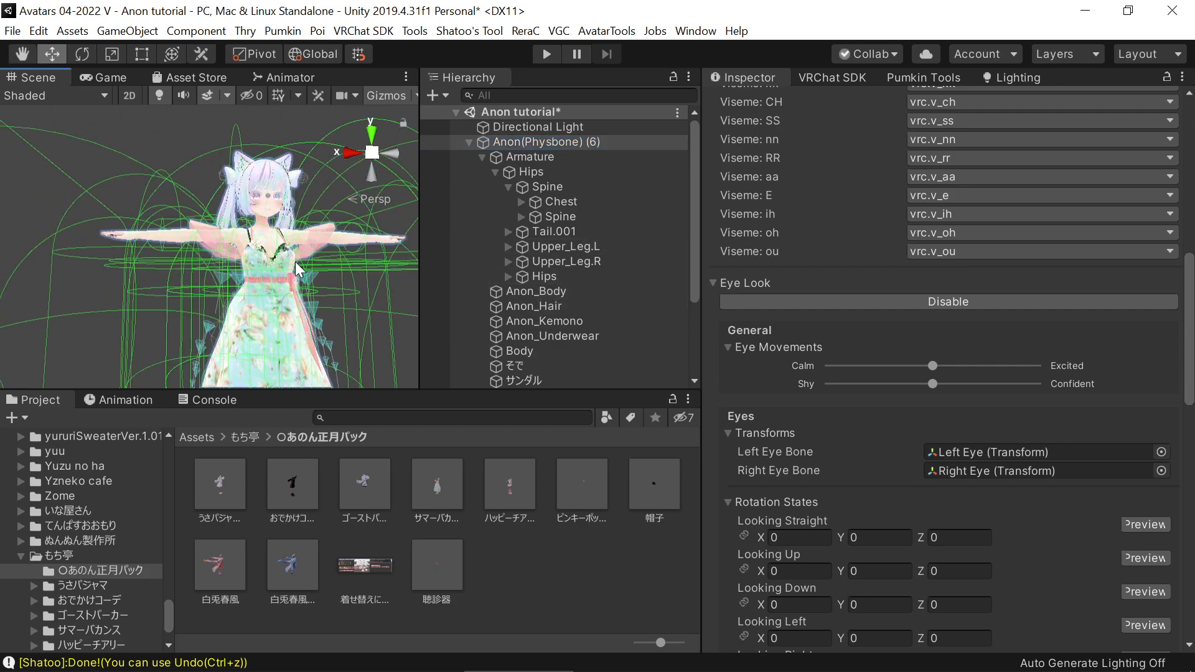
{"action": "right_click_drag", "start_coordinate": [238, 285], "coordinate": [36, 317], "text": "alt"}
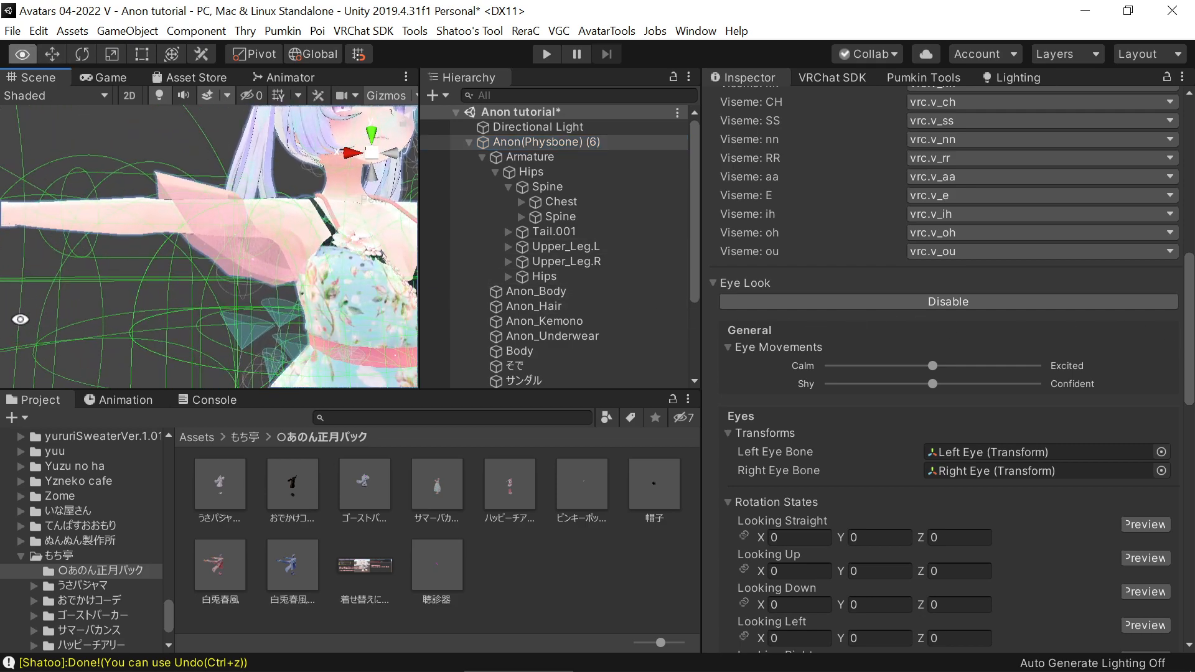
{"action": "middle_click_drag", "start_coordinate": [147, 297], "coordinate": [1113, 321]}
{"action": "right_click_drag", "start_coordinate": [348, 315], "coordinate": [844, 303], "text": "alt"}
{"action": "left_click", "coordinate": [276, 290]}
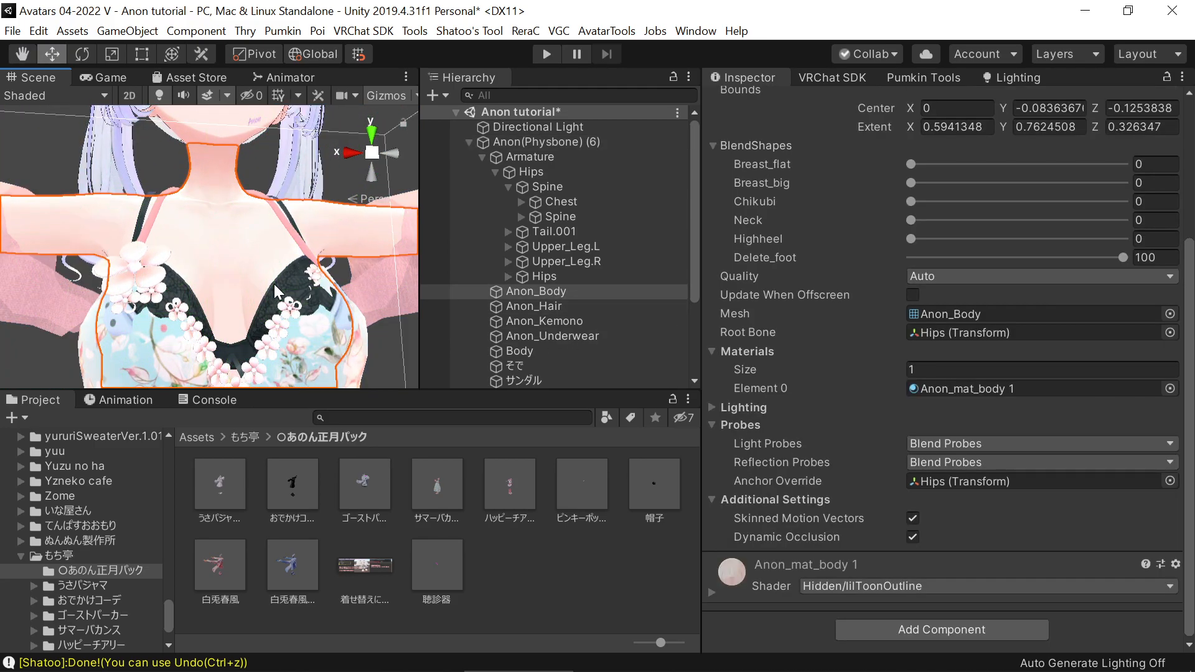
{"action": "left_click", "coordinate": [278, 291]}
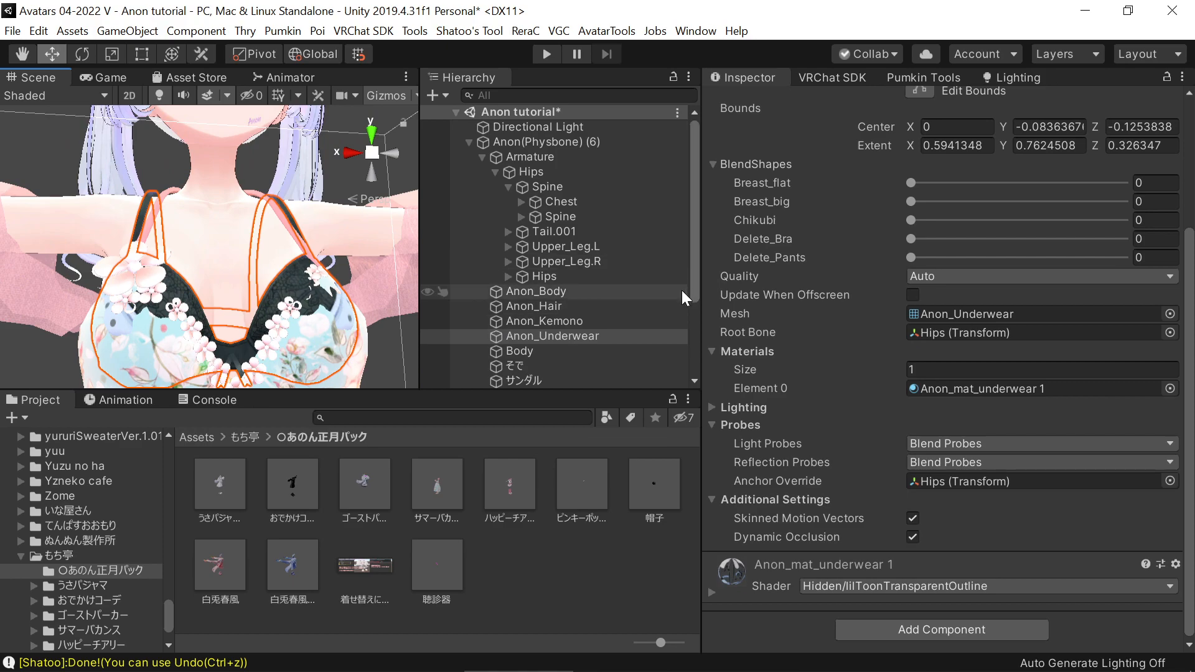
{"action": "scroll", "coordinate": [595, 302], "scroll_direction": "down", "scroll_amount": 2}
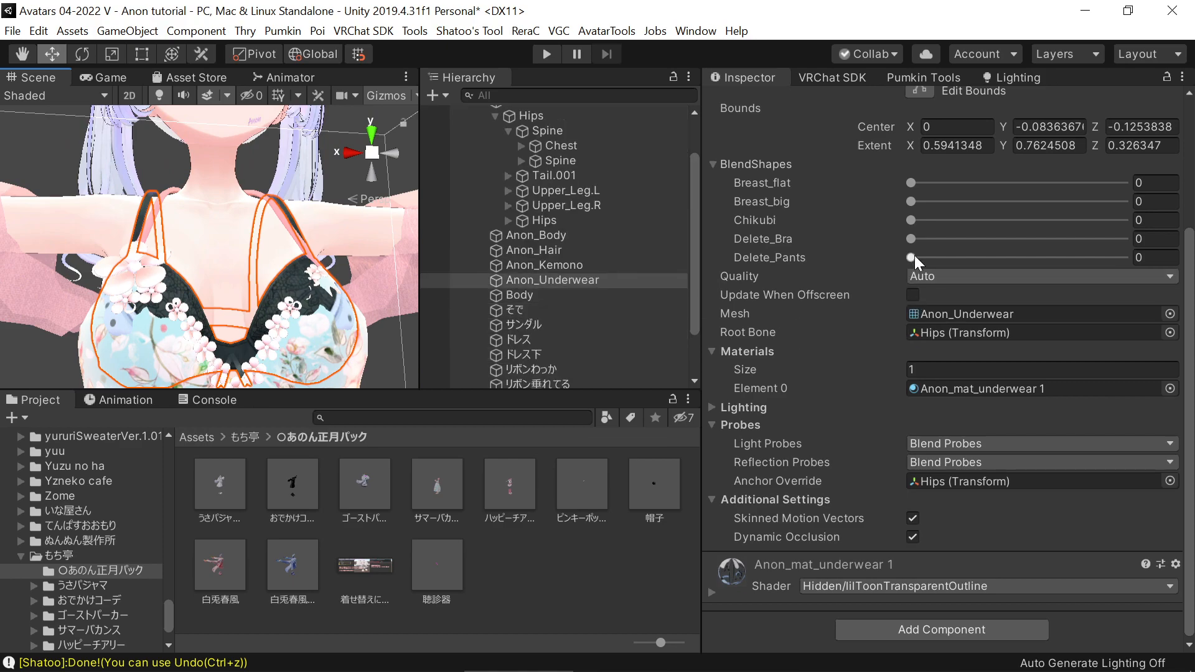
{"action": "left_click_drag", "start_coordinate": [911, 238], "coordinate": [1122, 238]}
{"action": "right_click_drag", "start_coordinate": [162, 283], "coordinate": [30, 287], "text": "alt"}
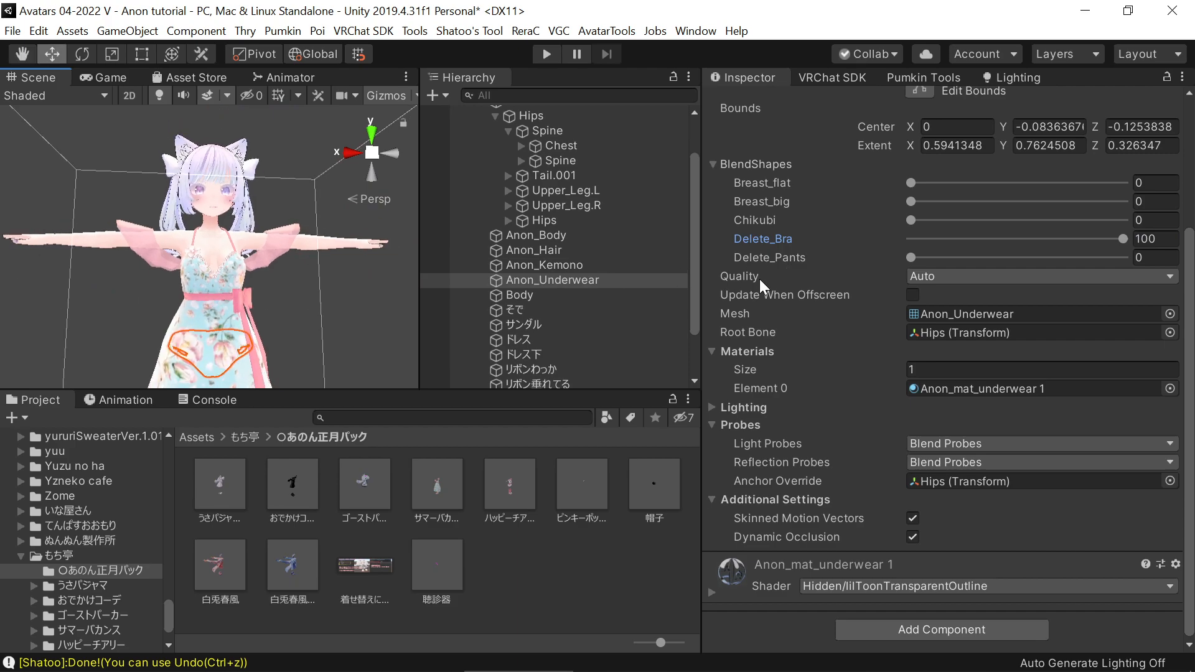
{"action": "scroll", "coordinate": [917, 230], "scroll_direction": "up", "scroll_amount": 3}
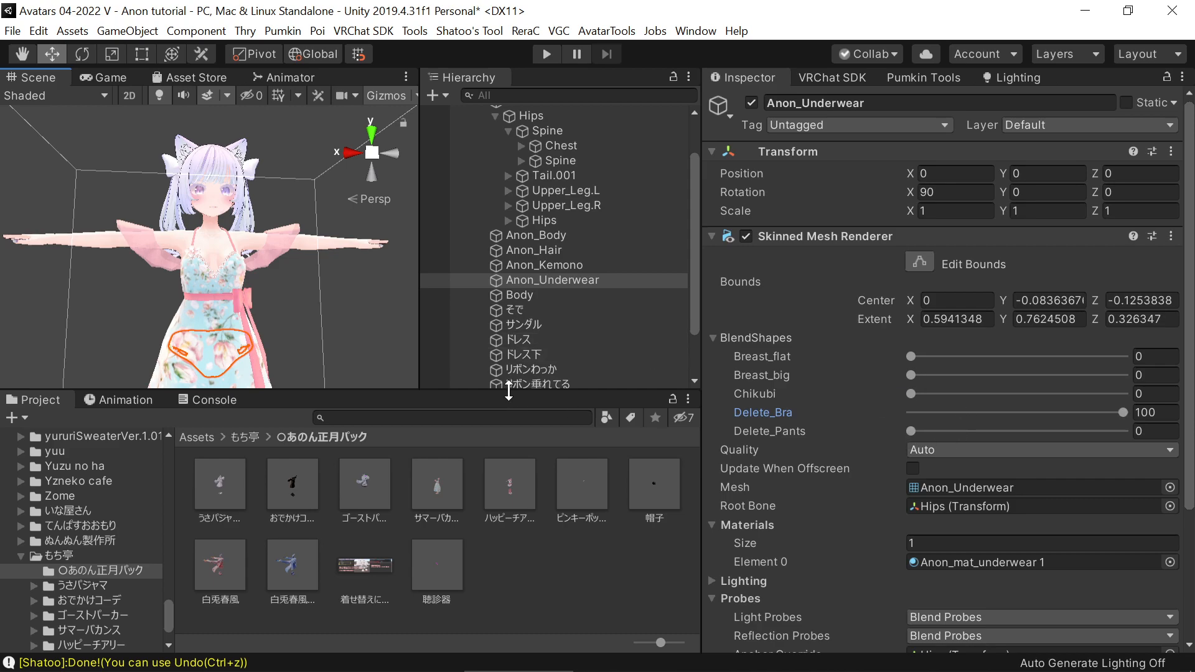
Set the Delete_foot blendshape of the Anon_Body mesh to 0 and inspect the fit of the feet in the sandals
{"action": "scroll", "coordinate": [222, 281], "scroll_direction": "up", "scroll_amount": 10}
{"action": "scroll", "coordinate": [349, 316], "scroll_direction": "down", "scroll_amount": 10}
{"action": "left_click", "coordinate": [112, 248]}
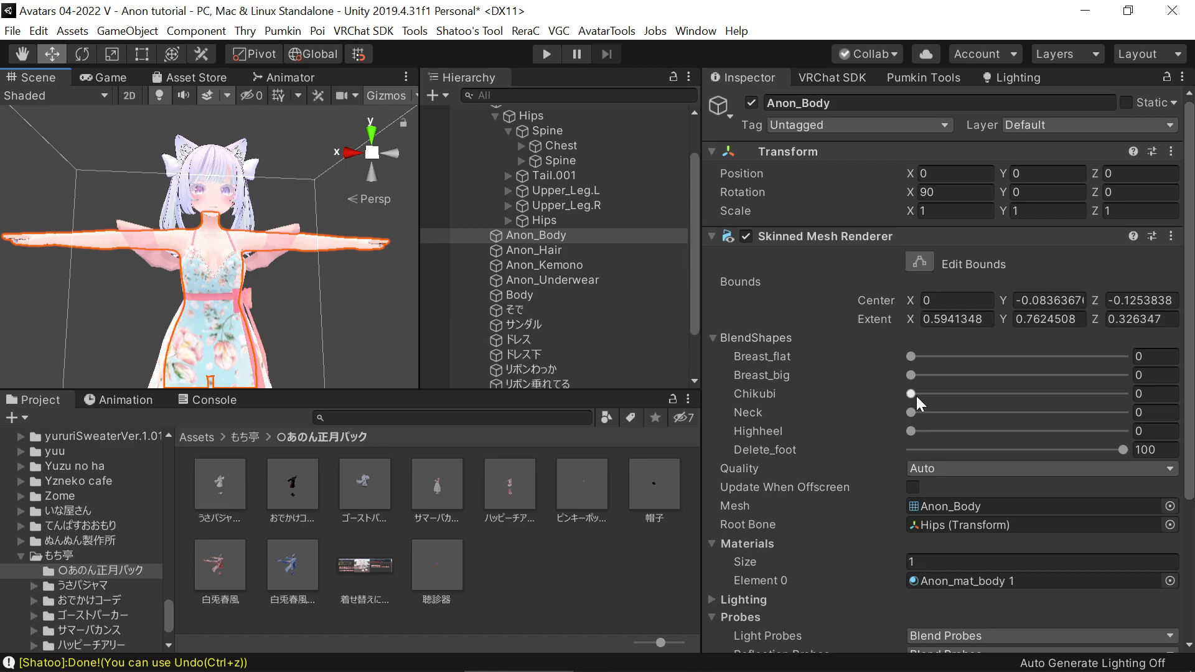
{"action": "left_click_drag", "start_coordinate": [912, 394], "coordinate": [713, 398]}
{"action": "middle_click_drag", "start_coordinate": [337, 286], "coordinate": [316, 26]}
{"action": "right_click_drag", "start_coordinate": [183, 342], "coordinate": [592, 339], "text": "alt"}
{"action": "middle_click_drag", "start_coordinate": [344, 351], "coordinate": [323, 171]}
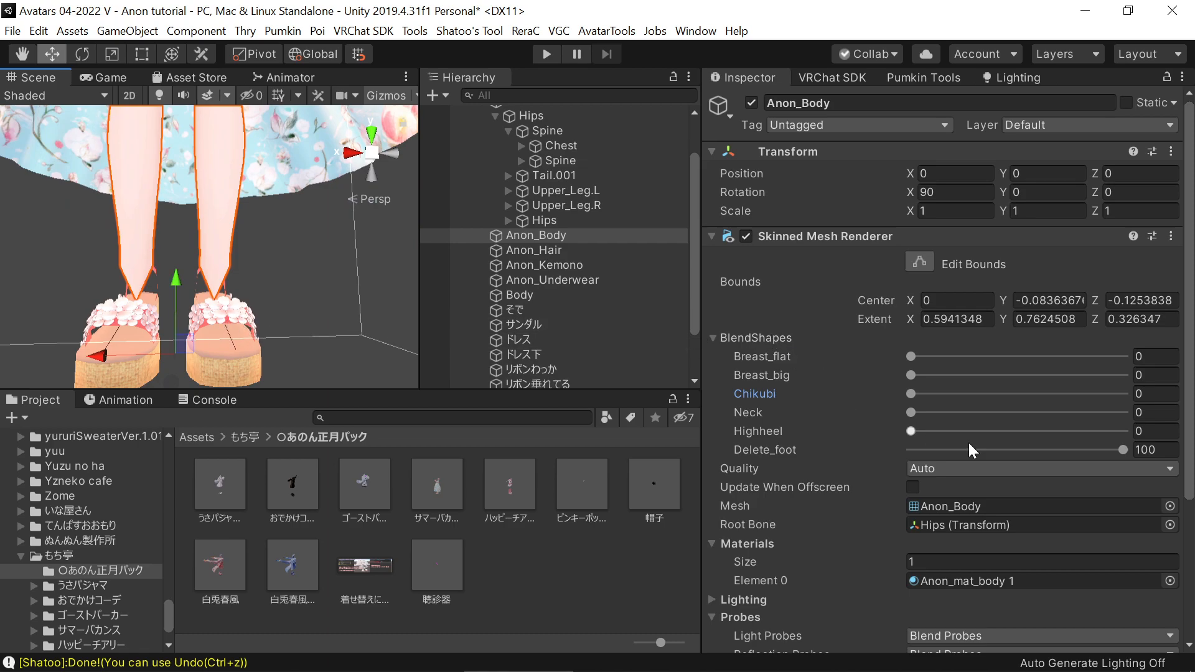
{"action": "left_click_drag", "start_coordinate": [1018, 445], "coordinate": [793, 445]}
{"action": "middle_click_drag", "start_coordinate": [239, 311], "coordinate": [355, 280]}
{"action": "left_click_drag", "start_coordinate": [244, 361], "coordinate": [486, 375], "text": "alt"}
{"action": "middle_click_drag", "start_coordinate": [283, 309], "coordinate": [453, 310]}
{"action": "left_click_drag", "start_coordinate": [221, 329], "coordinate": [361, 331], "text": "alt"}
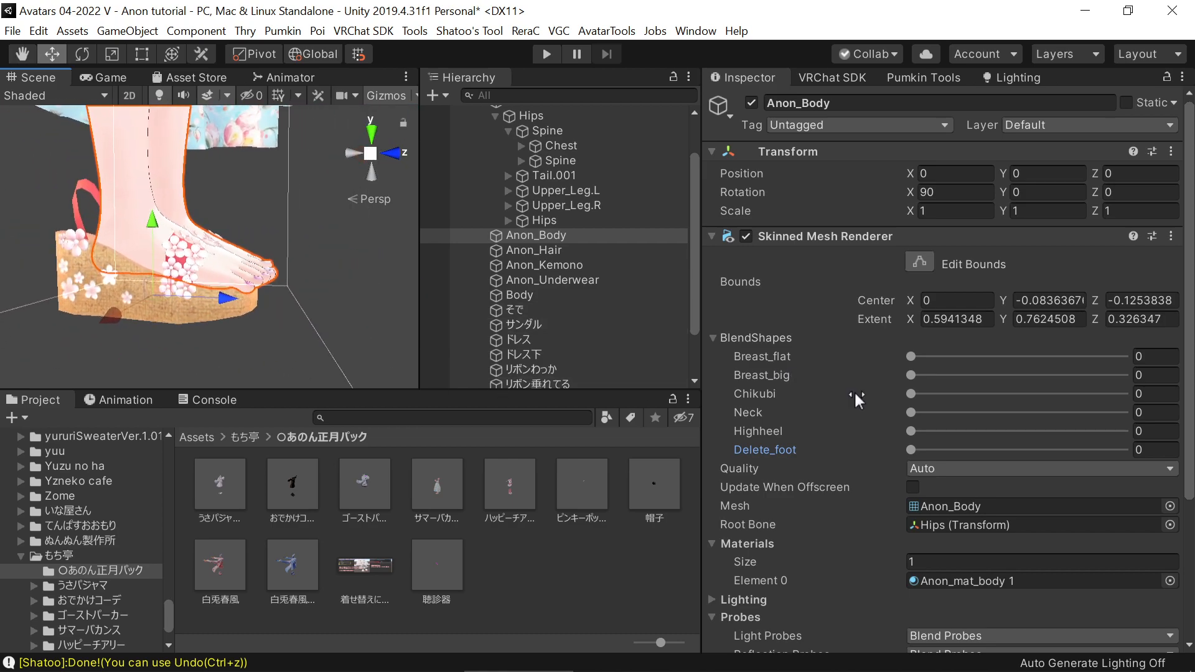
Set the Highheel blendshape of the Anon_Body mesh to 100 to fit the feet to the sandals
{"action": "left_click_drag", "start_coordinate": [935, 425], "coordinate": [1128, 429]}
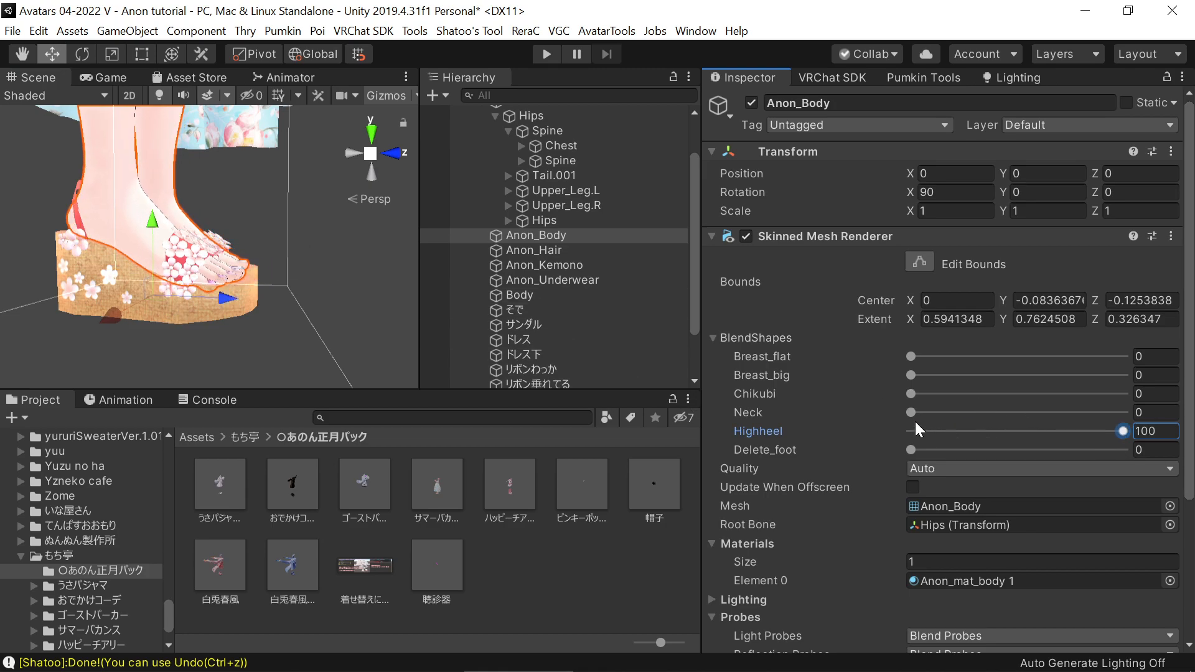
{"action": "middle_click_drag", "start_coordinate": [242, 267], "coordinate": [293, 563]}
{"action": "scroll", "coordinate": [275, 277], "scroll_direction": "down", "scroll_amount": 5}
{"action": "mouse_move", "coordinate": [330, 341]}
{"action": "left_mouse_down", "text": "alt"}
{"action": "mouse_move", "coordinate": [310, 338]}
{"action": "mouse_move", "coordinate": [304, 300]}
{"action": "mouse_move", "coordinate": [264, 295]}
{"action": "left_mouse_up", "text": "alt"}
{"action": "left_click_drag", "start_coordinate": [348, 292], "coordinate": [280, 269], "text": "alt"}
{"action": "mouse_move", "coordinate": [280, 269]}
{"action": "right_mouse_down", "text": "alt"}
{"action": "mouse_move", "coordinate": [165, 329]}
{"action": "mouse_move", "coordinate": [260, 267]}
{"action": "right_mouse_up", "text": "alt"}
{"action": "mouse_move", "coordinate": [285, 241]}
{"action": "middle_mouse_down"}
{"action": "mouse_move", "coordinate": [294, 282]}
{"action": "mouse_move", "coordinate": [299, 252]}
{"action": "middle_mouse_up"}
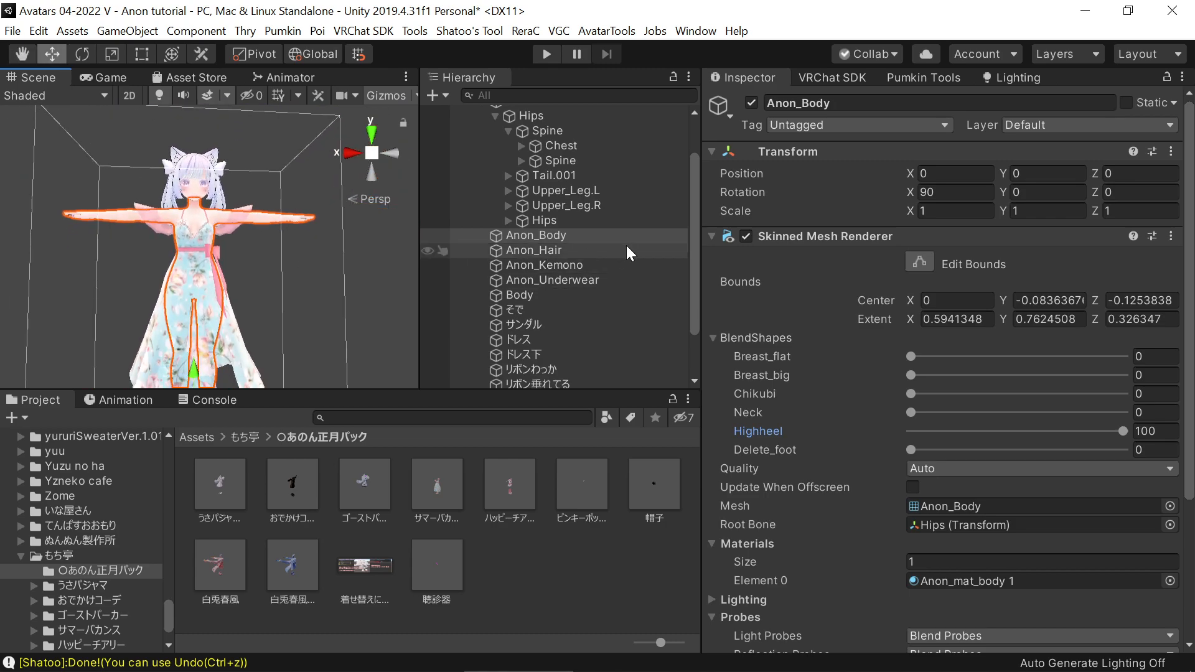
{"action": "scroll", "coordinate": [616, 244], "scroll_direction": "up", "scroll_amount": 1}
{"action": "scroll", "coordinate": [554, 256], "scroll_direction": "down", "scroll_amount": 3}
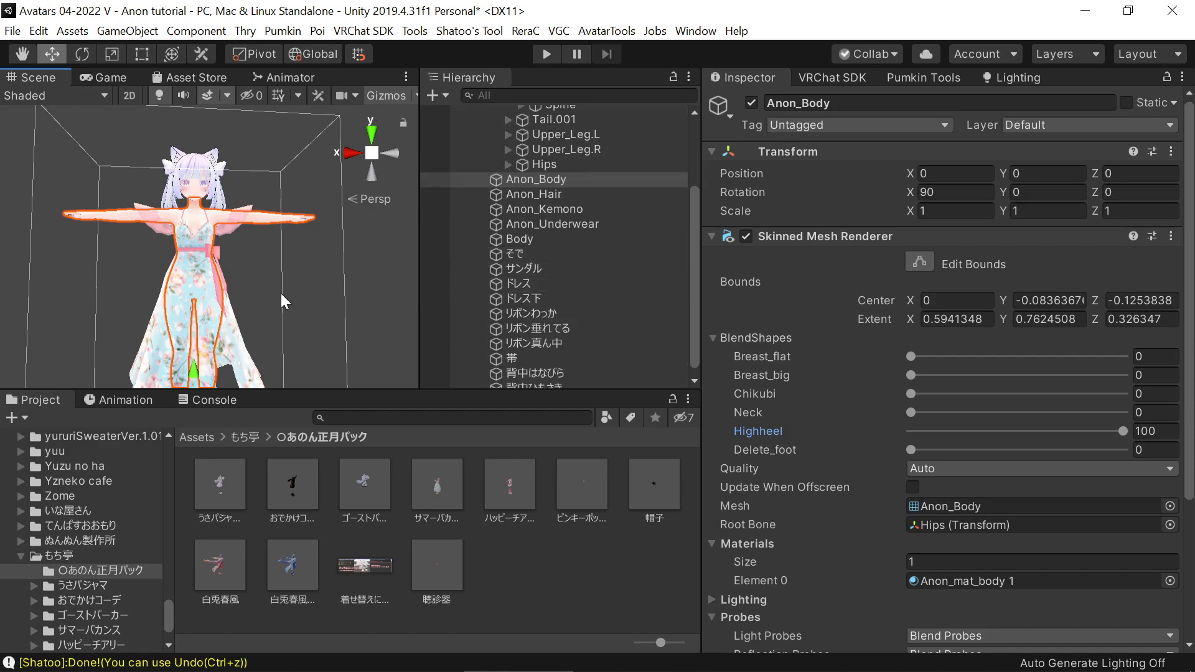
Preview the dress without its waist ribbon by disabling and re-enabling the リボンわっか and リボン垂れてる meshes
{"action": "scroll", "coordinate": [281, 293], "scroll_direction": "up", "scroll_amount": 5}
{"action": "left_click", "coordinate": [229, 268]}
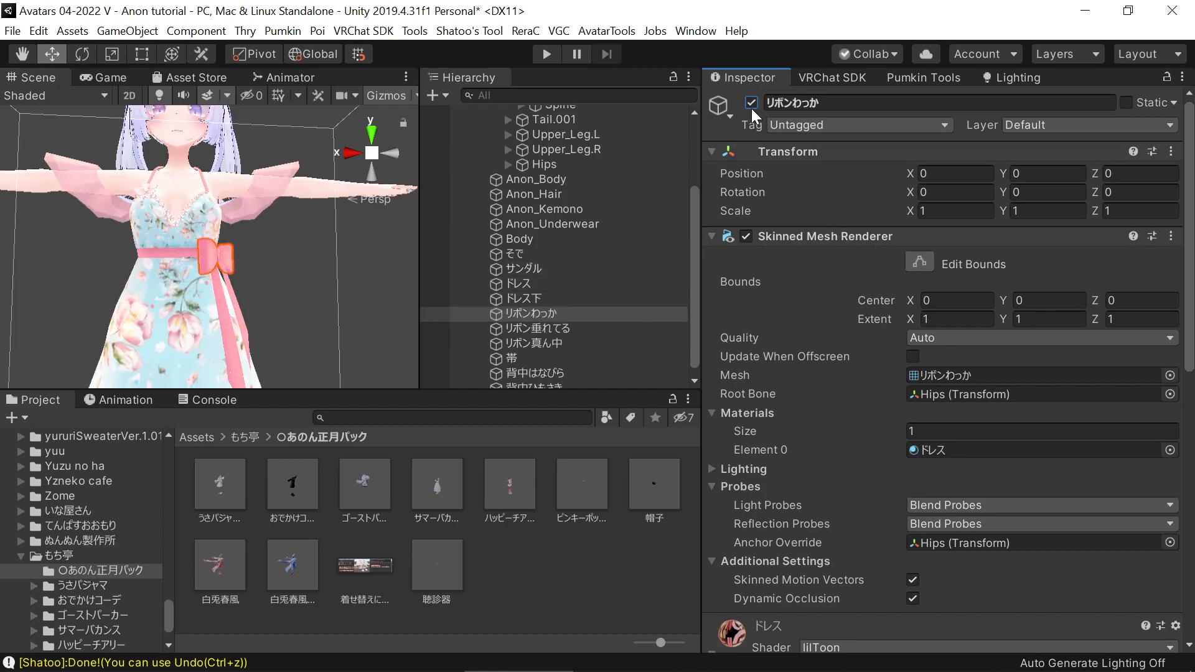
{"action": "left_click", "coordinate": [544, 328]}
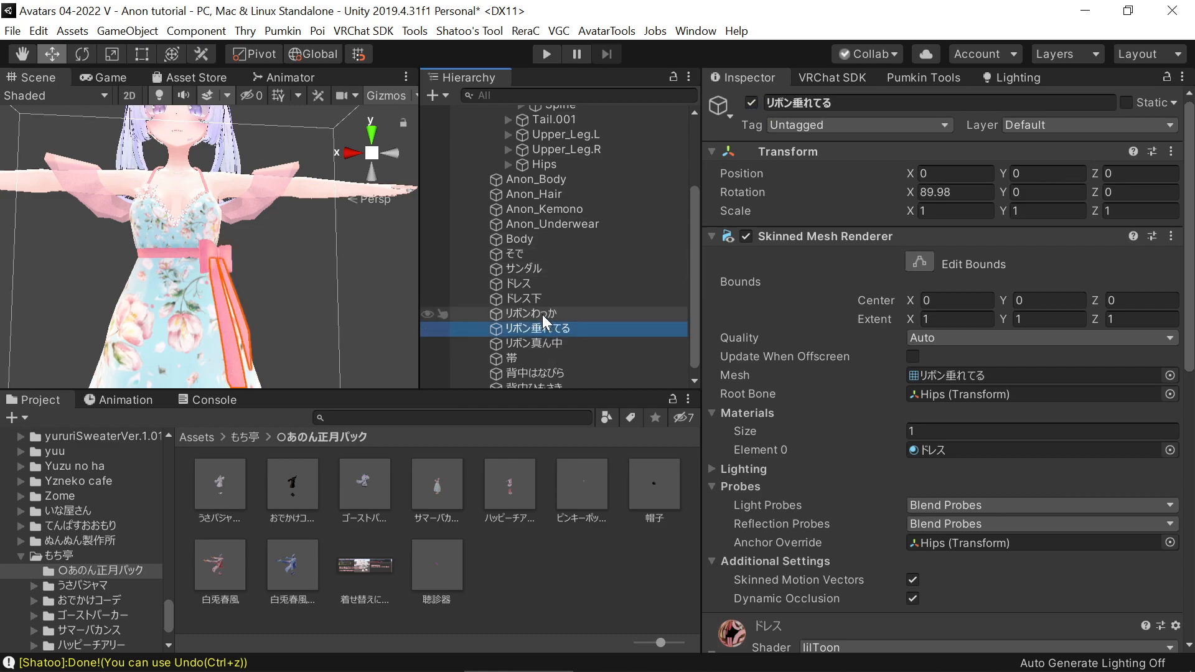
{"action": "left_click", "coordinate": [543, 315], "text": "ctrl"}
{"action": "left_click", "coordinate": [751, 102]}
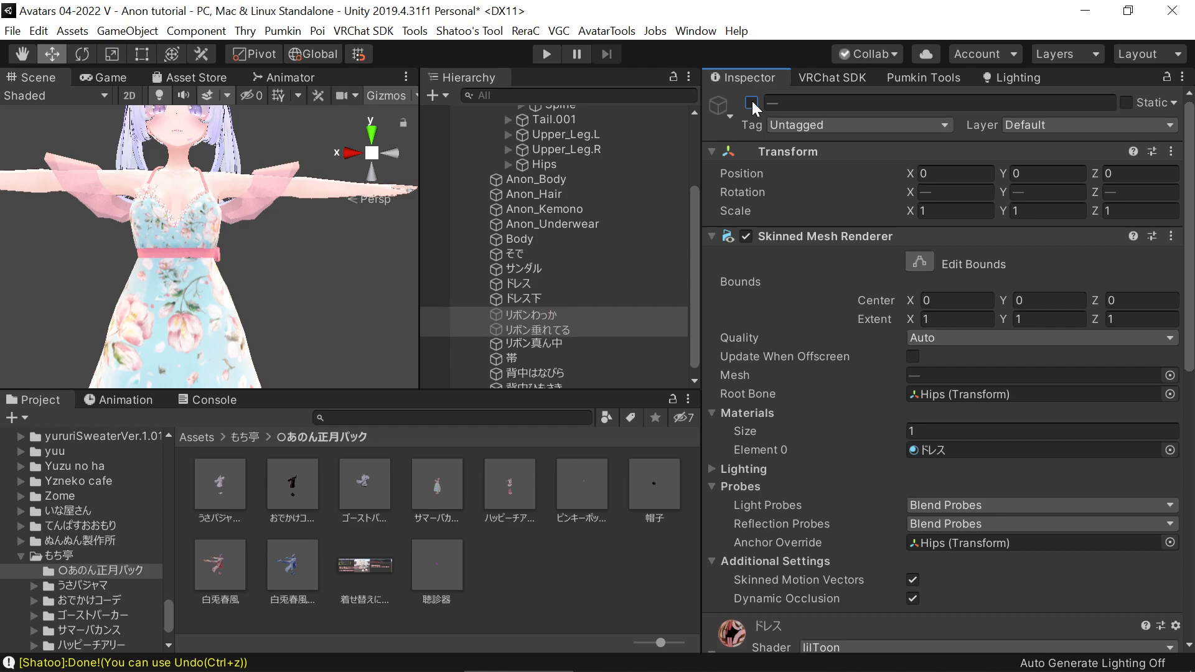
{"action": "middle_click_drag", "start_coordinate": [333, 258], "coordinate": [284, 246]}
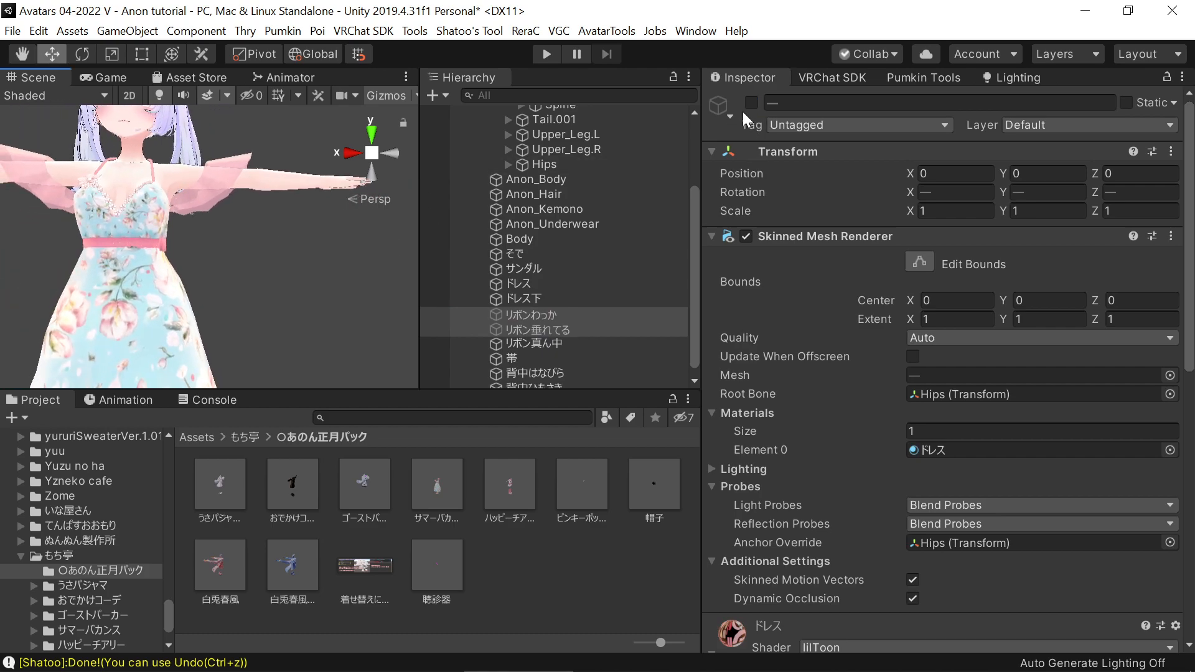
{"action": "left_click", "coordinate": [747, 104]}
{"action": "scroll", "coordinate": [557, 308], "scroll_direction": "down", "scroll_amount": 1}
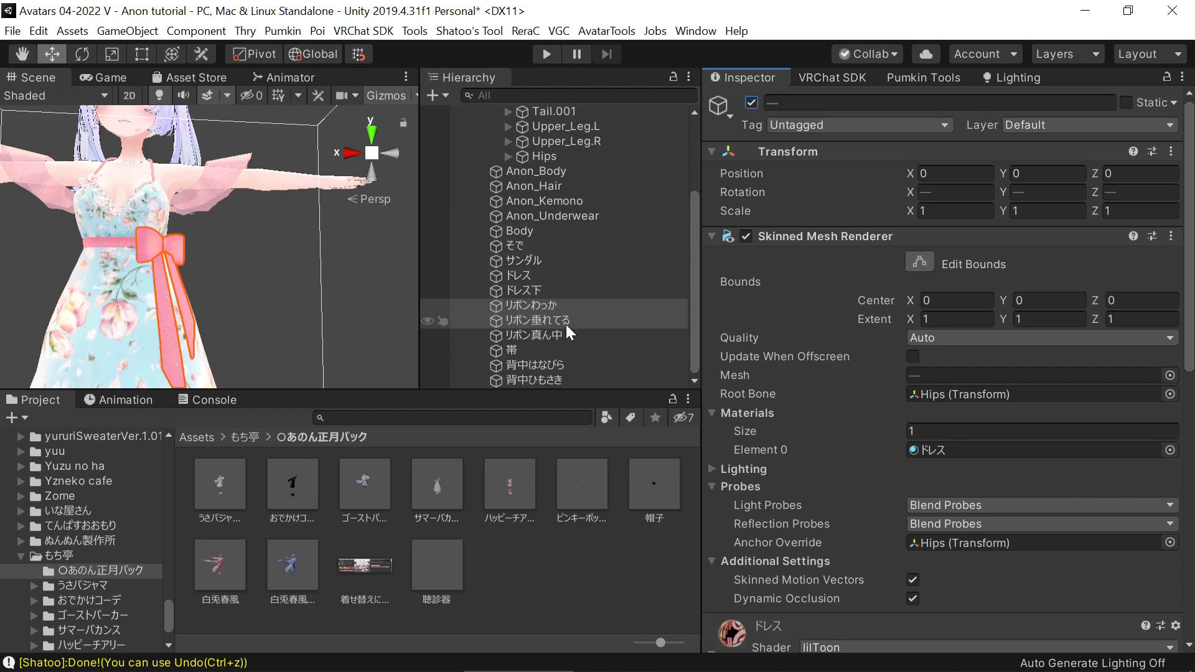
Search the project assets for "vrcfu" and duplicate the リボン垂れてる object in the avatar
{"action": "left_click", "coordinate": [473, 417]}
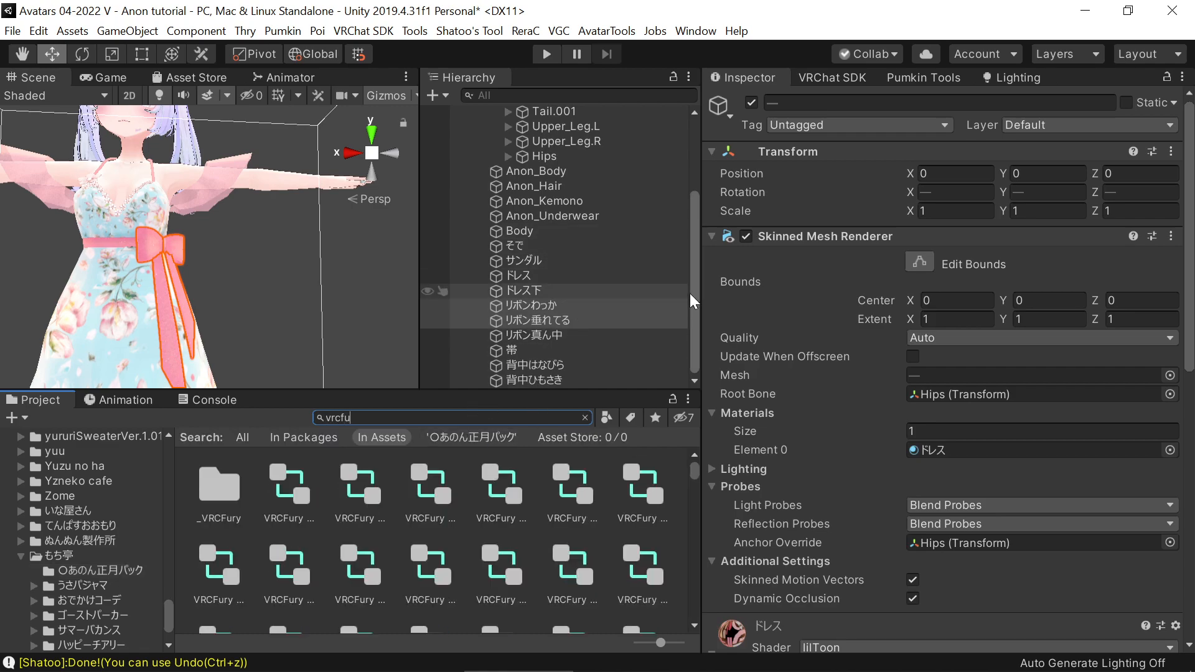
{"action": "left_click", "coordinate": [556, 321]}
{"action": "key", "text": "ctrl+d"}
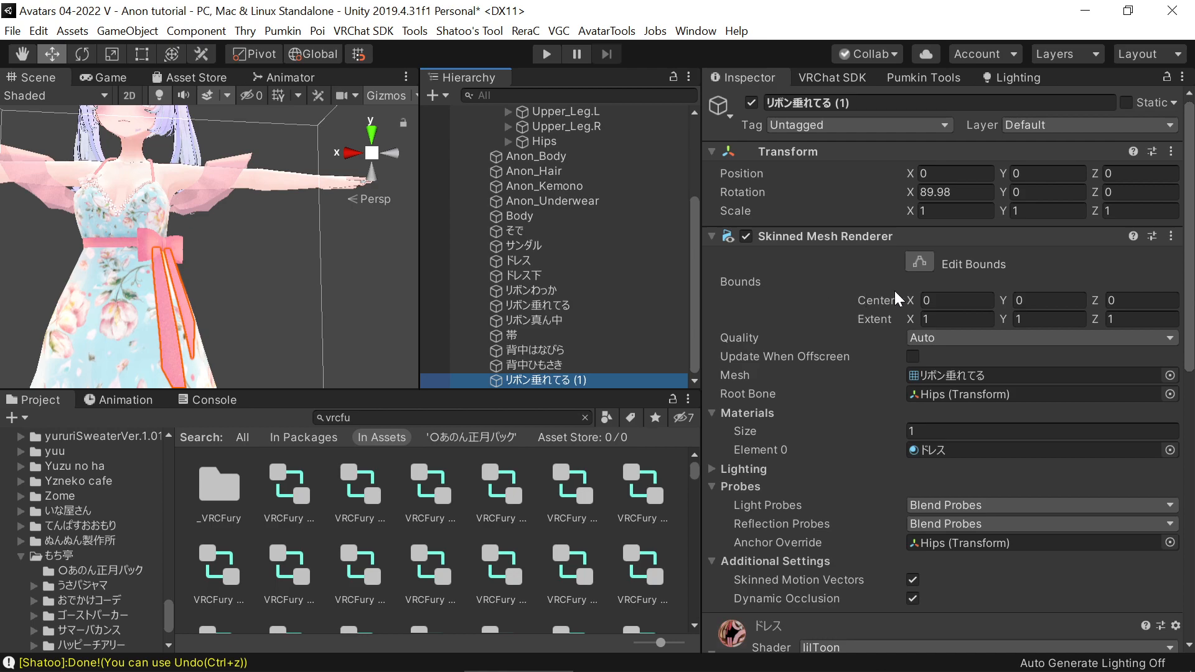
Remove the Skinned Mesh Renderer component from the duplicated リボン垂れてる (1) object
{"action": "left_click", "coordinate": [1170, 236]}
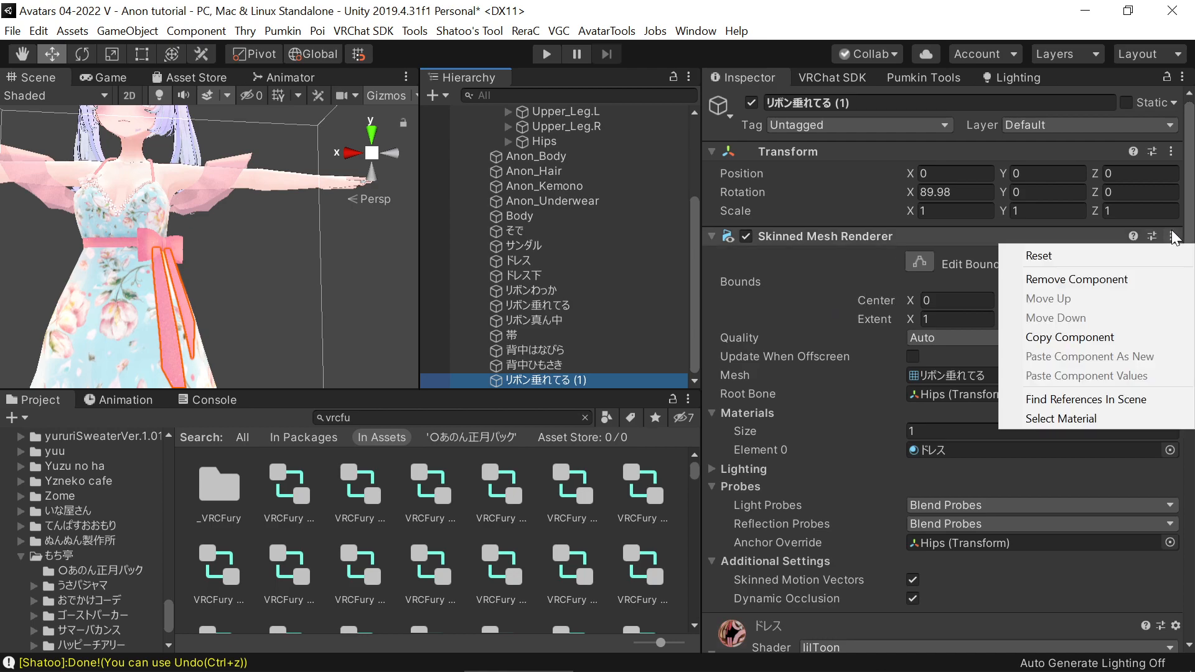
{"action": "left_click", "coordinate": [1162, 254]}
{"action": "left_click", "coordinate": [1168, 239]}
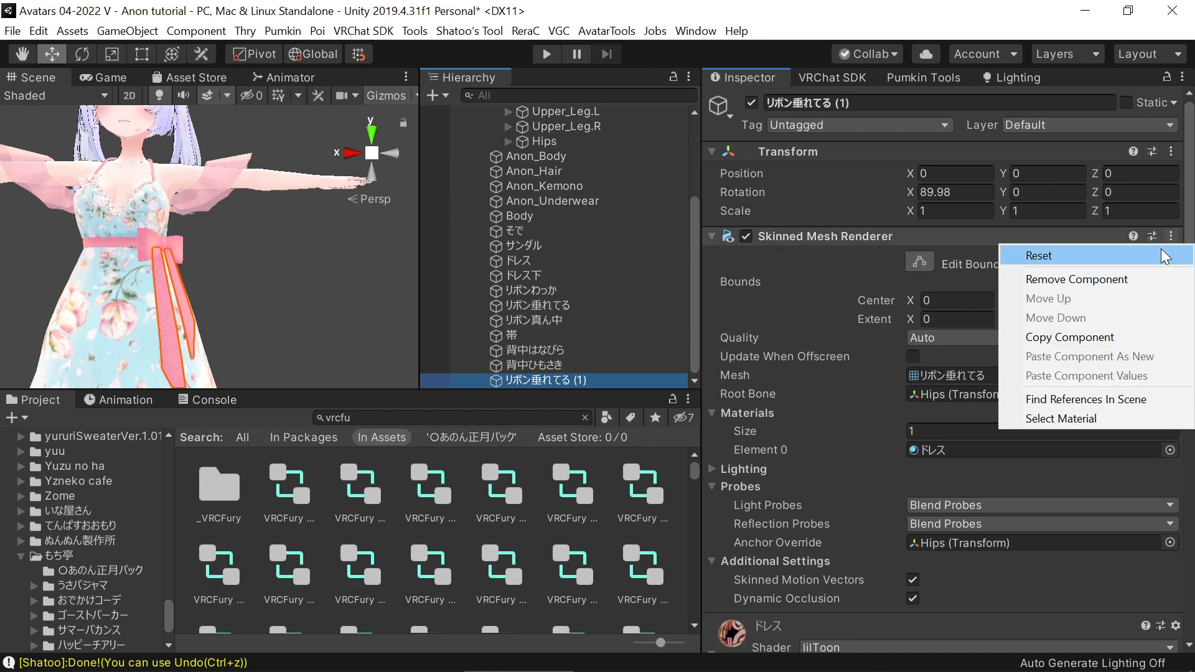
{"action": "left_click", "coordinate": [1152, 279]}
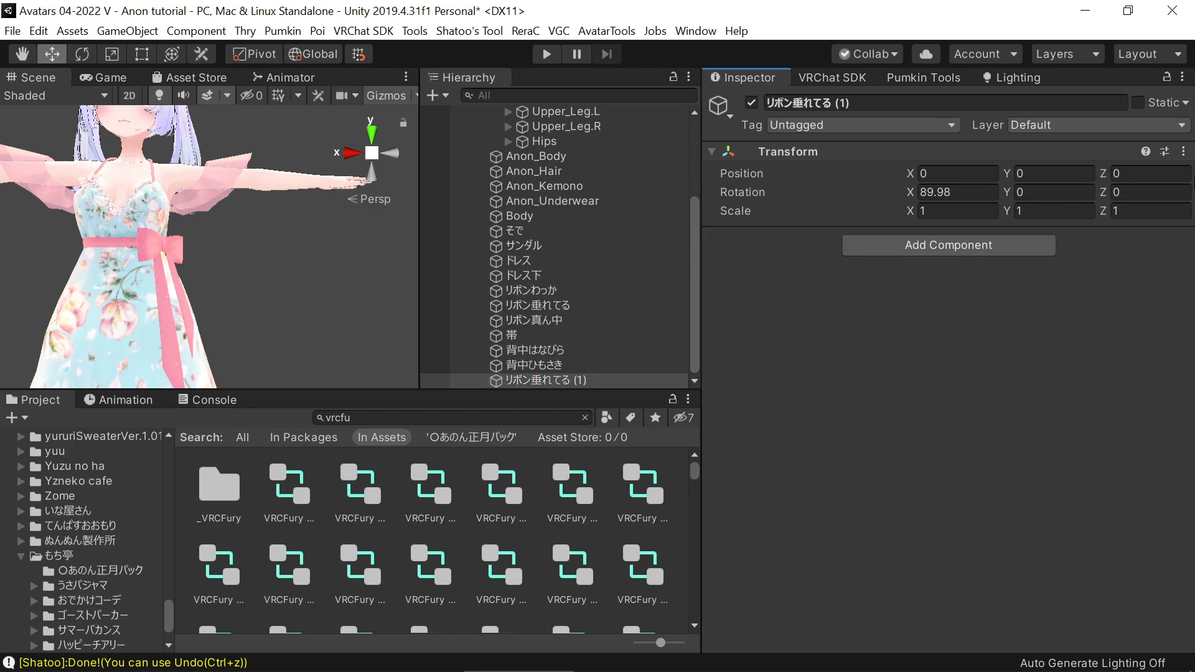
{"action": "left_click", "coordinate": [1183, 152]}
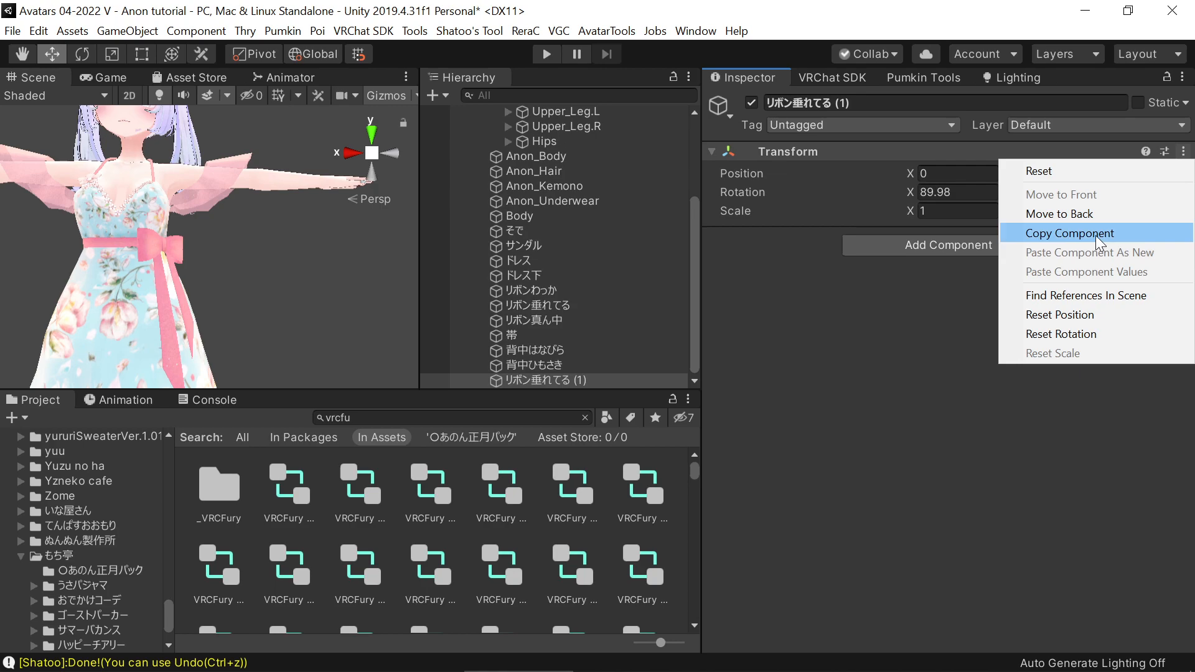
{"action": "left_click", "coordinate": [924, 328]}
{"action": "scroll", "coordinate": [415, 357], "scroll_direction": "down", "scroll_amount": 5}
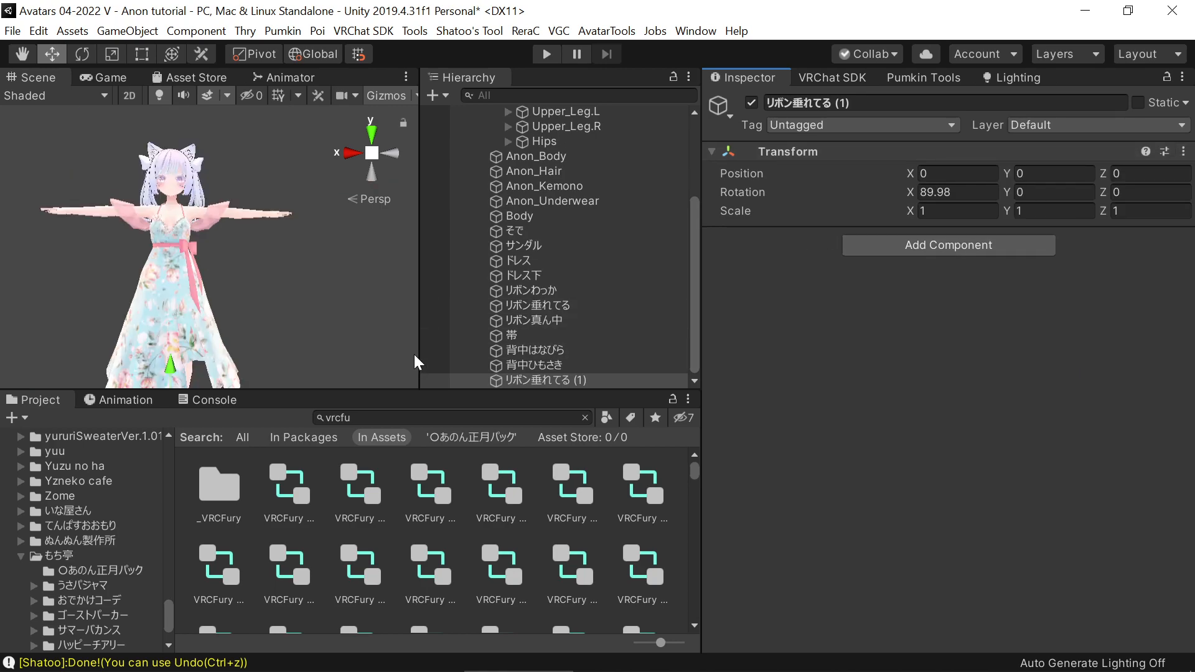
Rename the duplicated リボン垂れてる (1) object to VRCFury and add a VRC Fury component to it
{"action": "left_click", "coordinate": [570, 367]}
{"action": "left_click", "coordinate": [570, 381]}
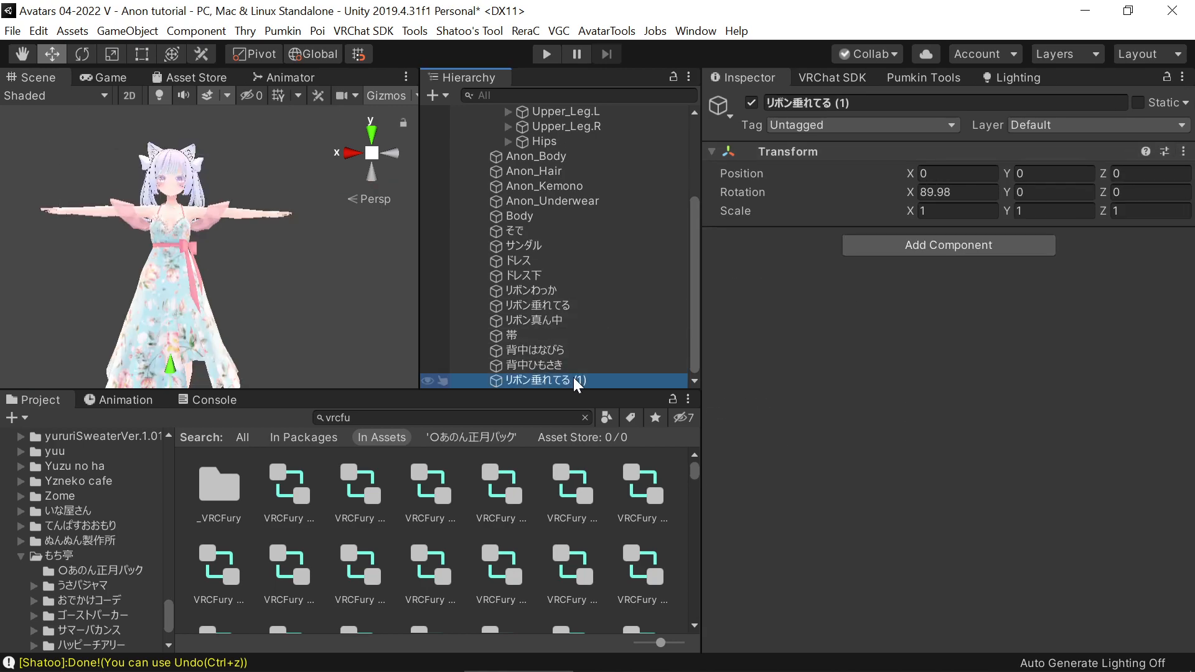
{"action": "key", "text": "F2"}
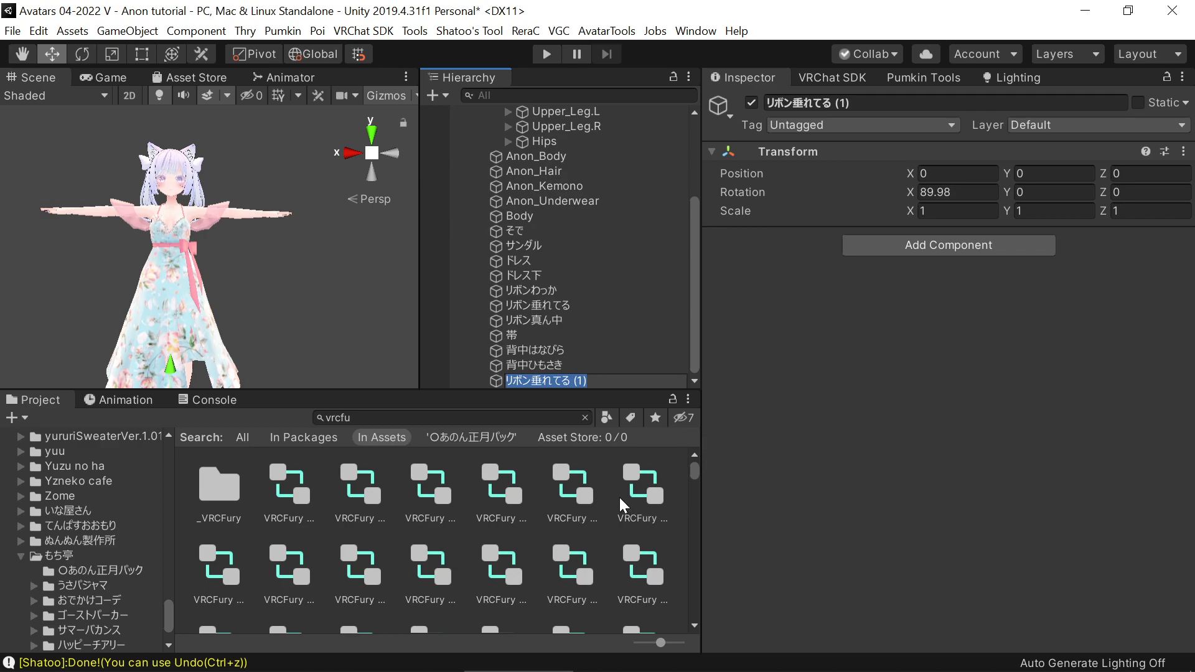
{"action": "type", "text": "VRCFury"}
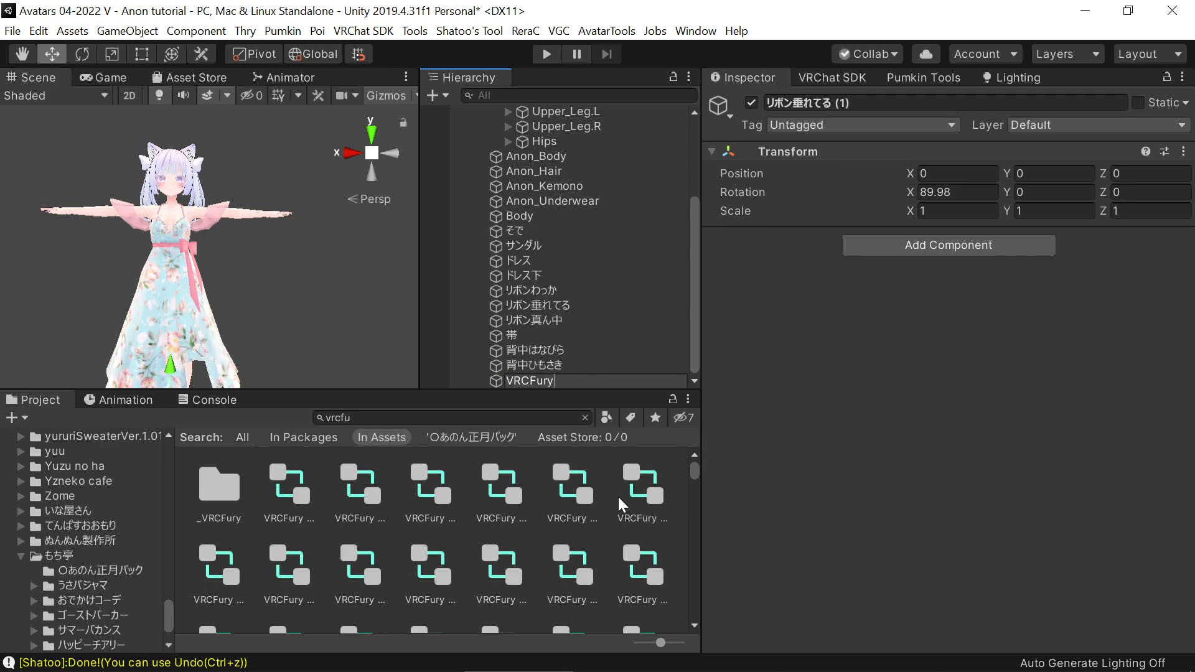
{"action": "key", "text": "Return"}
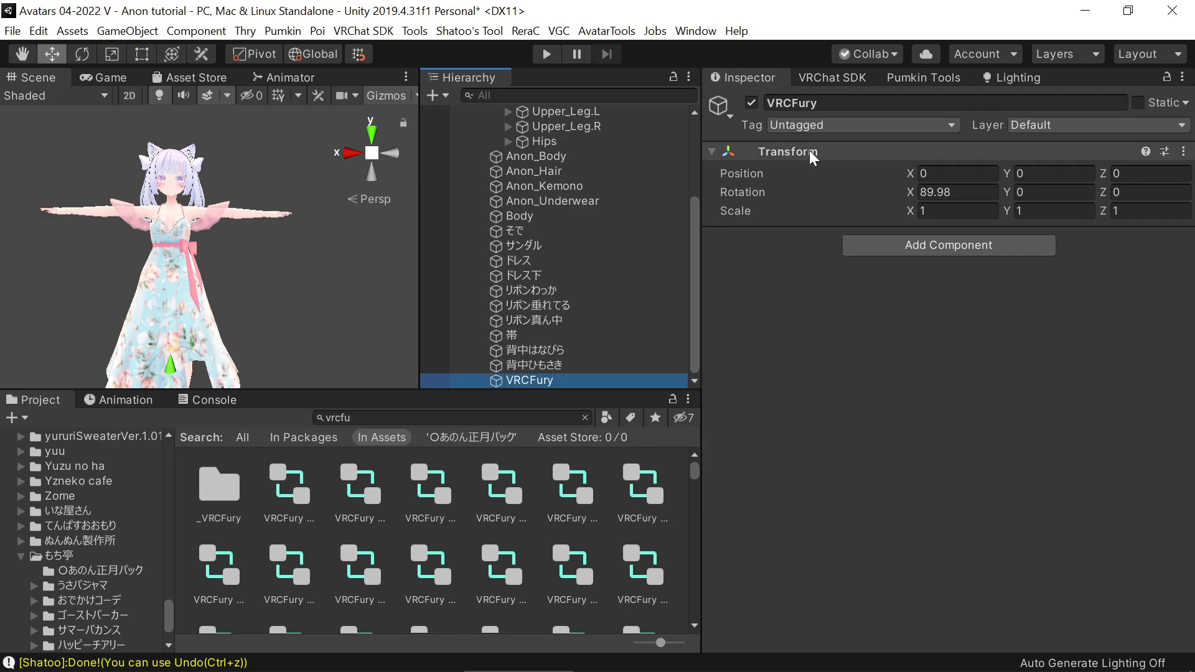
{"action": "scroll", "coordinate": [186, 218], "scroll_direction": "up", "scroll_amount": 3}
{"action": "left_click", "coordinate": [891, 251]}
{"action": "left_click", "coordinate": [918, 309]}
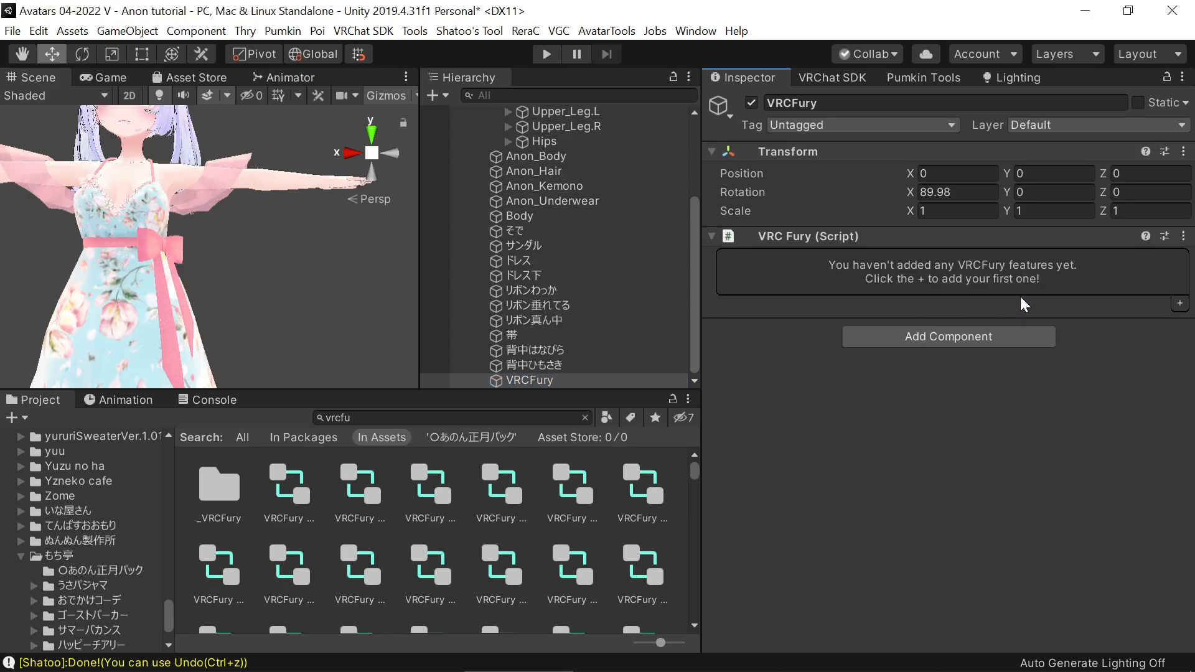
Check which meshes form the waist ribbon by switching リボンわっか and リボン垂れてる off and on again
{"action": "left_click", "coordinate": [627, 275]}
{"action": "left_click", "coordinate": [610, 263]}
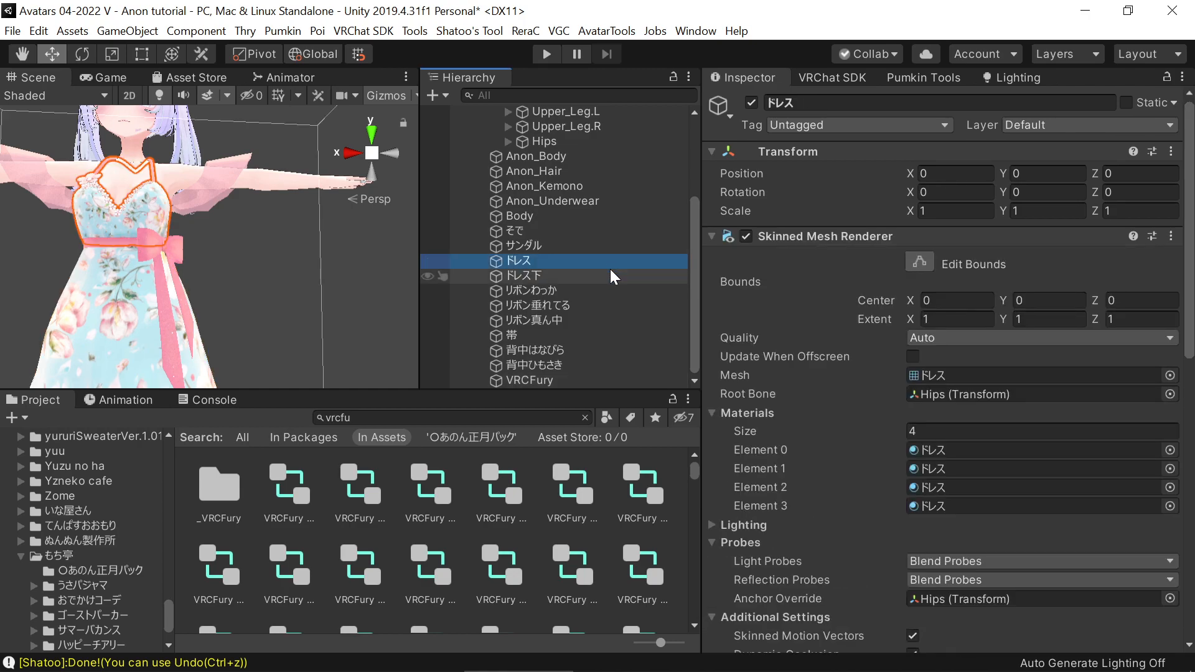
{"action": "left_click", "coordinate": [610, 271]}
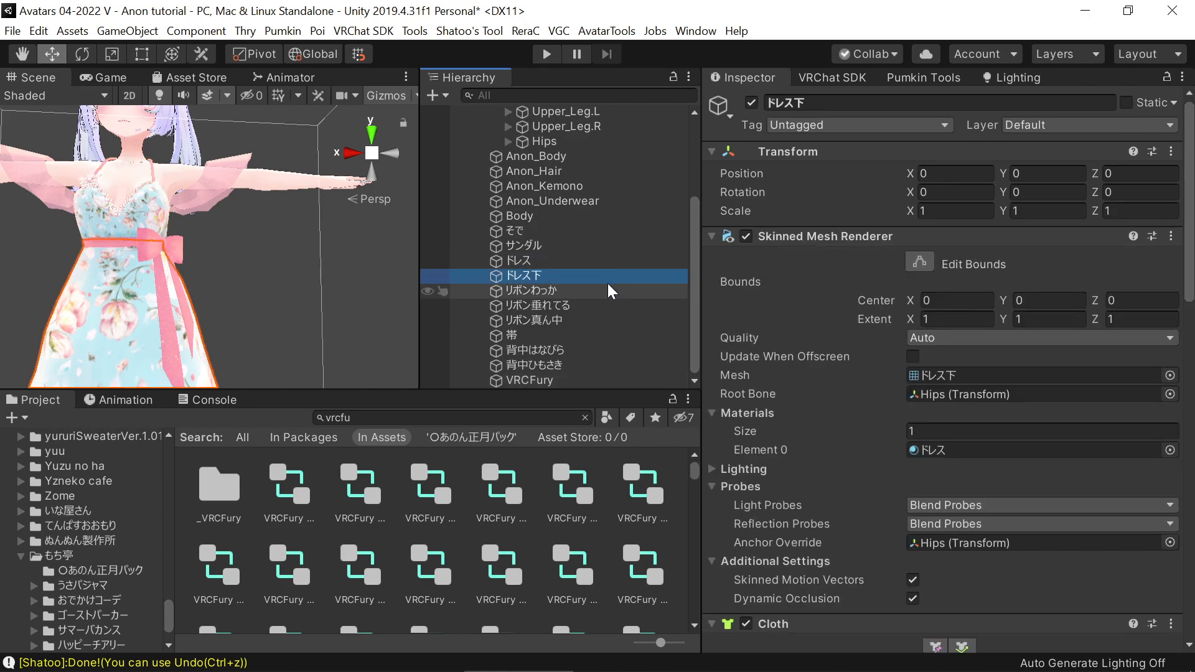
{"action": "left_click", "coordinate": [605, 287], "text": "ctrl"}
{"action": "left_click", "coordinate": [751, 103]}
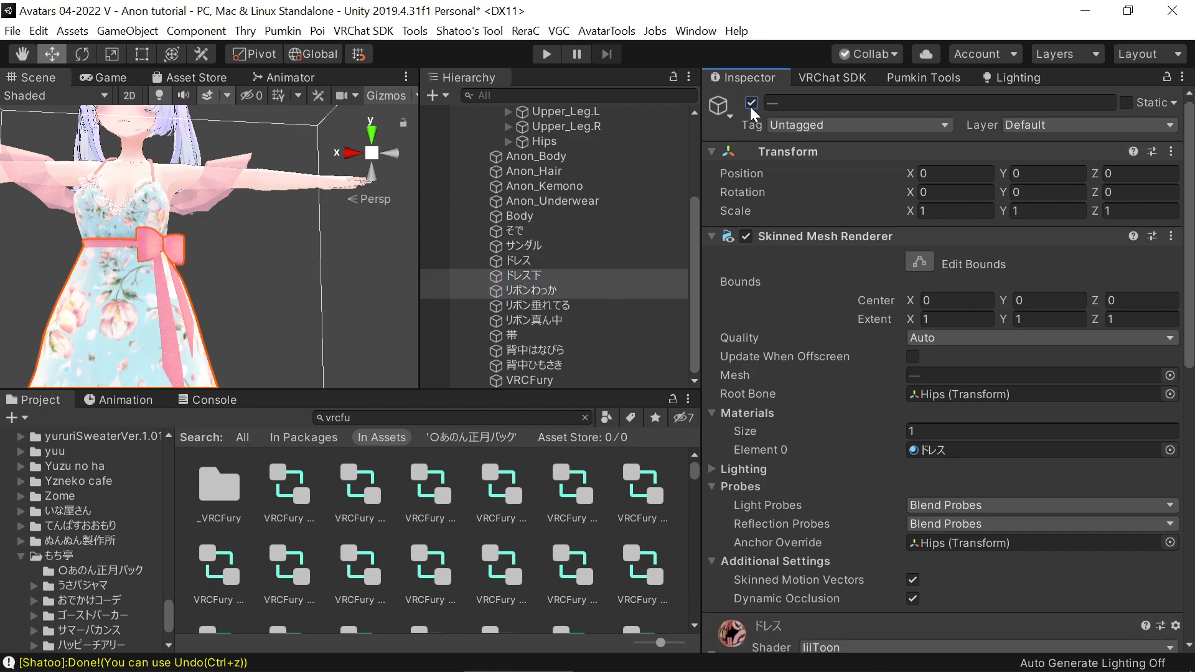
{"action": "left_click", "coordinate": [752, 103]}
{"action": "left_click", "coordinate": [584, 298]}
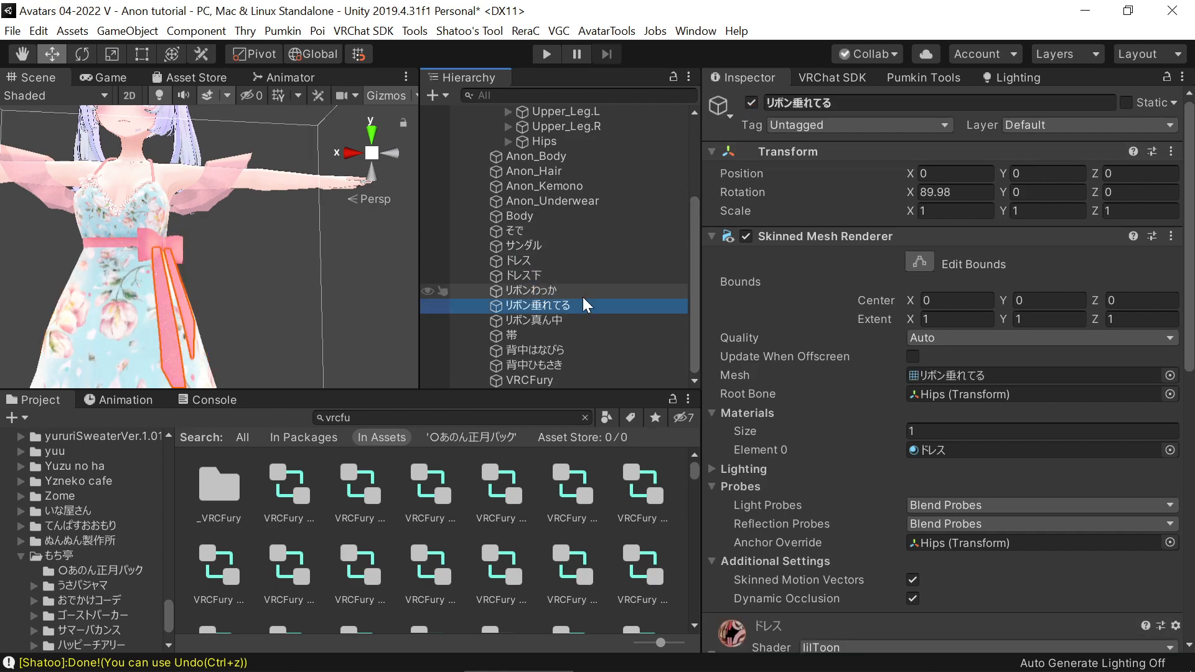
{"action": "left_click", "coordinate": [582, 291], "text": "ctrl"}
{"action": "left_click", "coordinate": [751, 103]}
{"action": "left_click", "coordinate": [751, 103]}
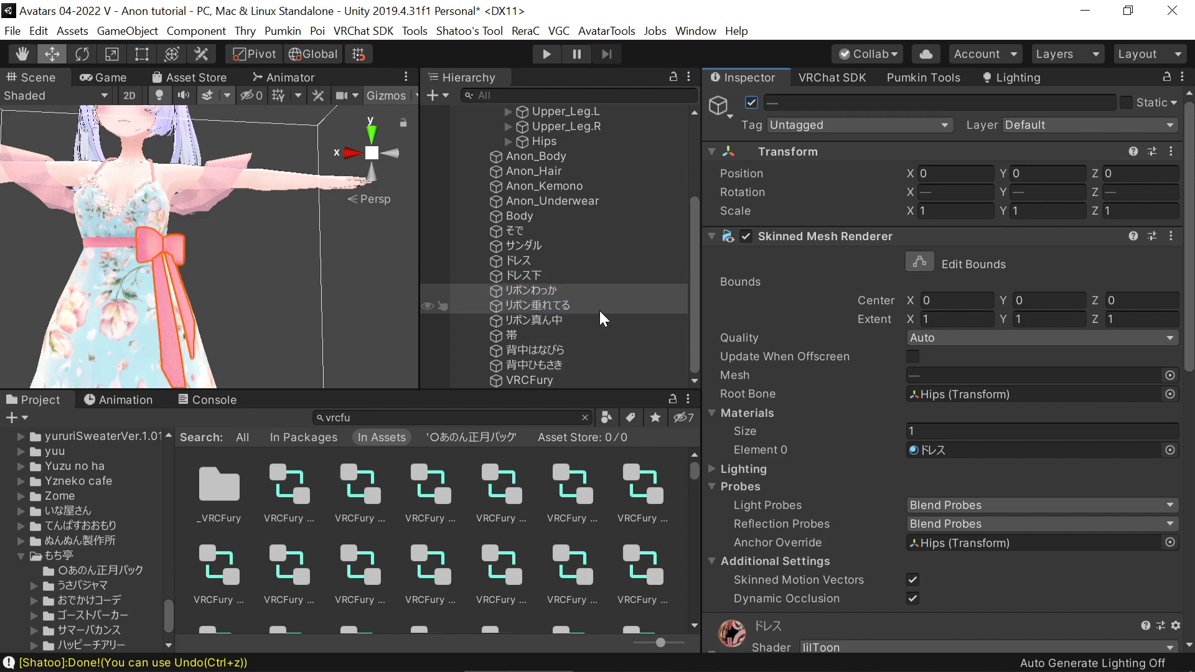
Add a Toggle feature with two empty Object Toggle actions to the VRCFury object
{"action": "left_click", "coordinate": [562, 379]}
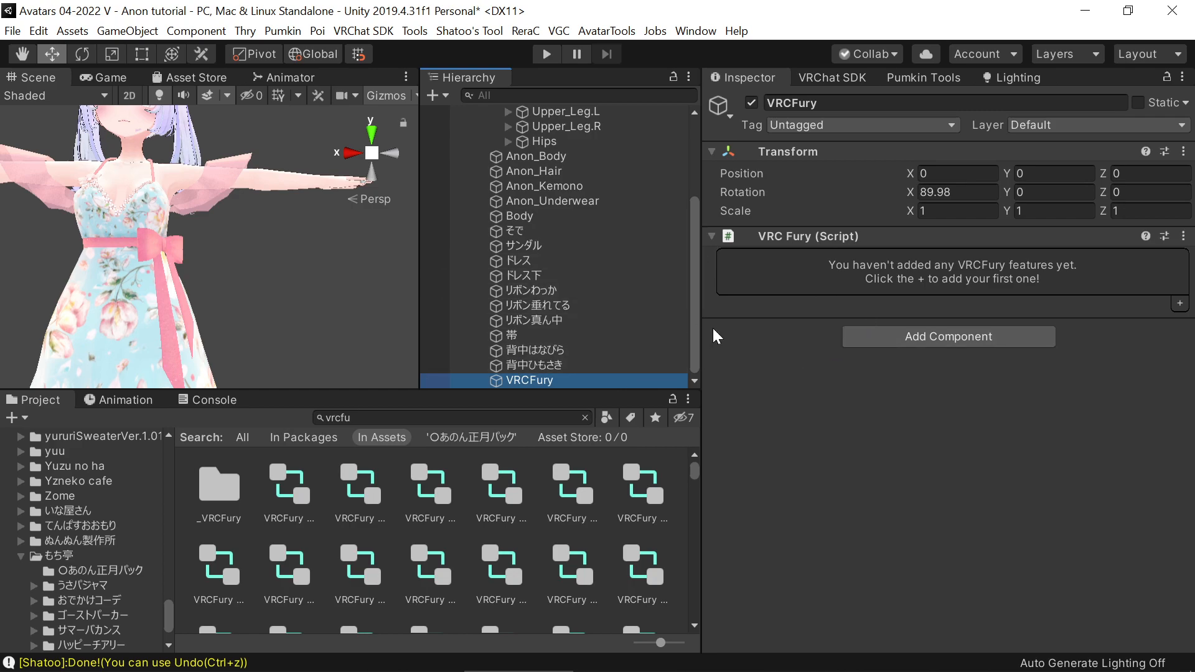
{"action": "left_click", "coordinate": [1177, 304]}
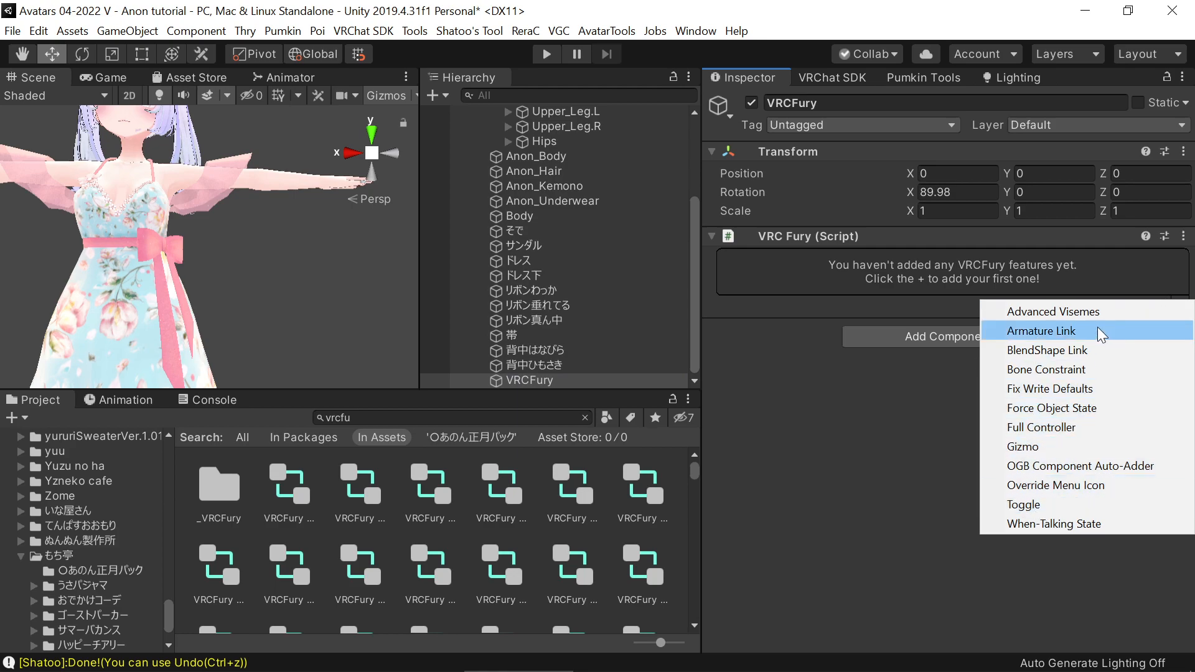
{"action": "left_click", "coordinate": [1107, 293]}
{"action": "left_click", "coordinate": [1178, 307]}
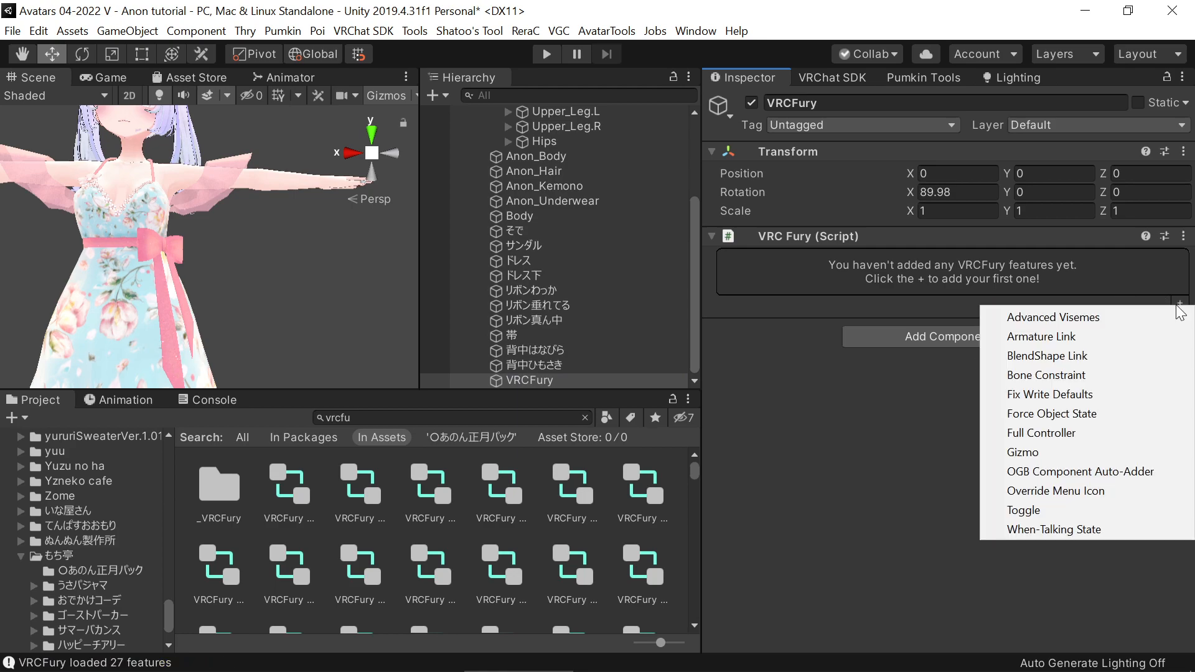
{"action": "left_click", "coordinate": [1044, 516]}
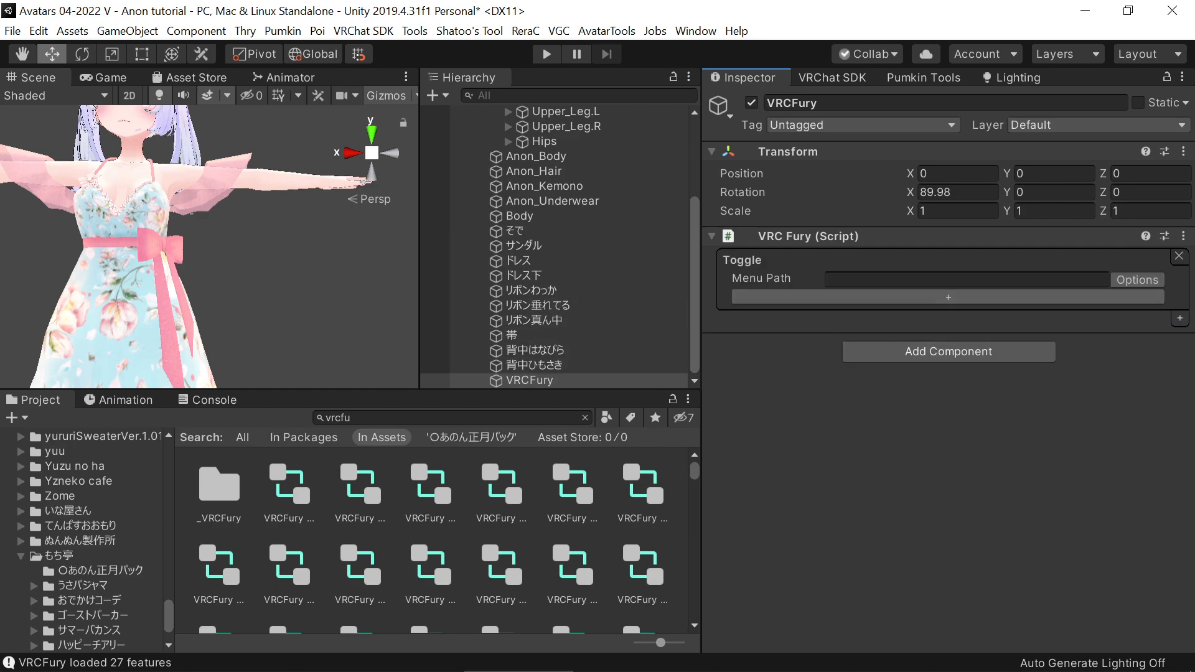
{"action": "left_click", "coordinate": [1114, 297]}
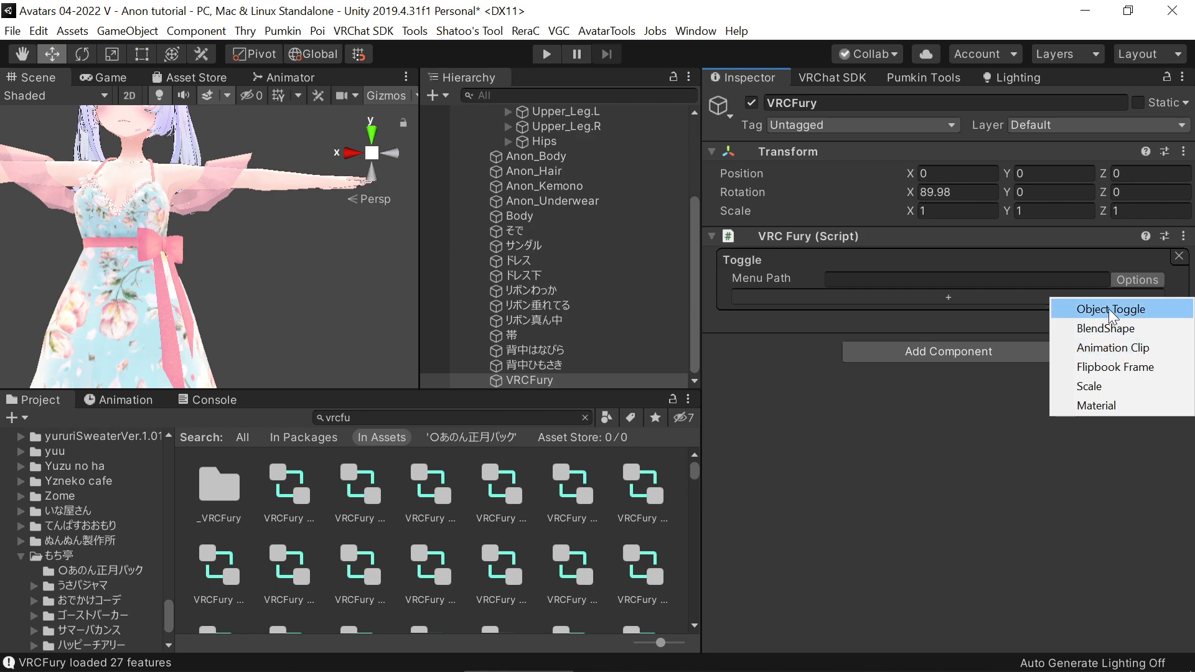
{"action": "left_click", "coordinate": [1103, 311]}
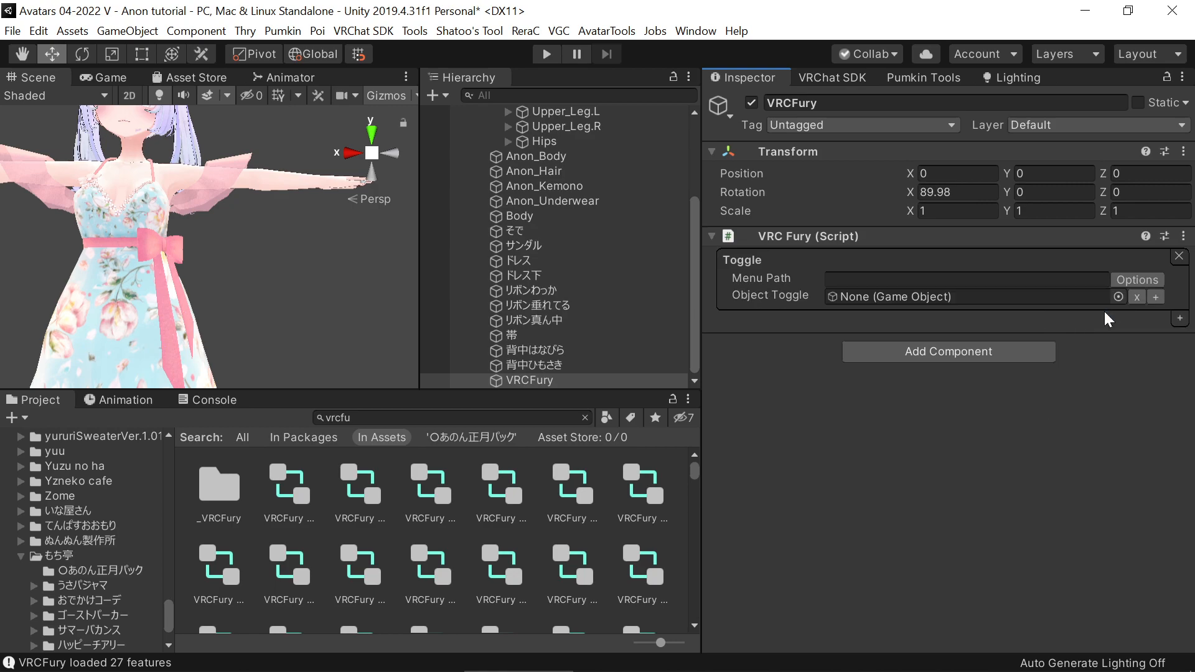
{"action": "left_click", "coordinate": [1155, 301]}
{"action": "left_click", "coordinate": [1155, 312]}
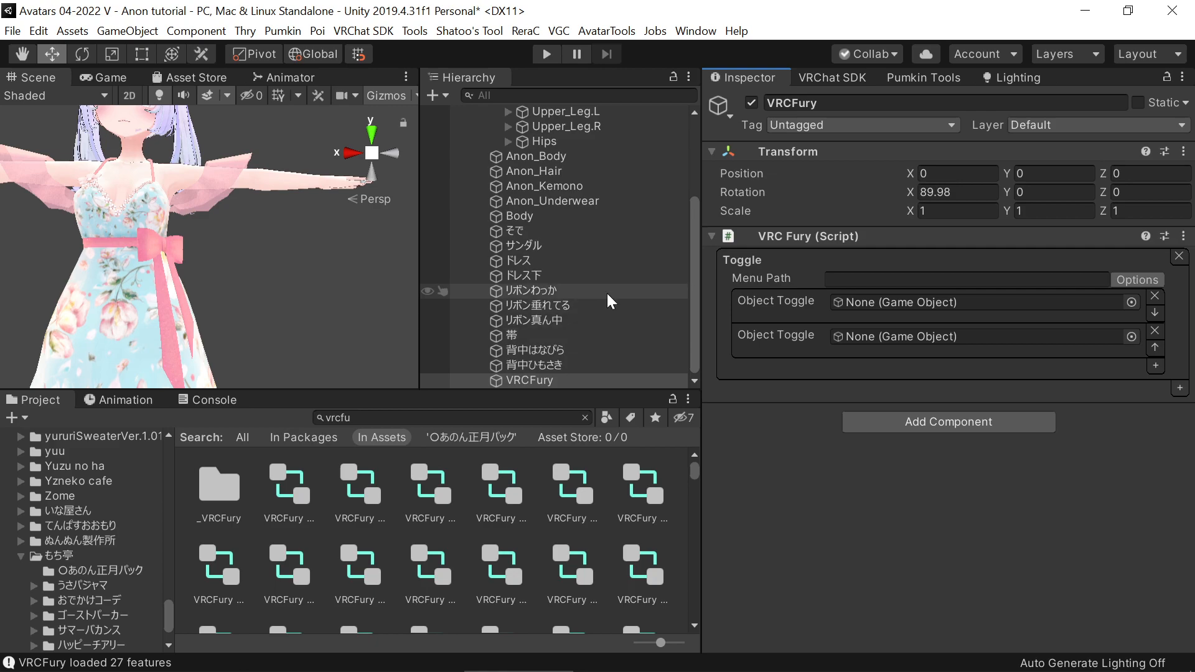
Lock the Inspector on the VRCFury object and assign リボンわっか and リボン垂れてる to the two Object Toggle actions
{"action": "left_click", "coordinate": [1167, 77]}
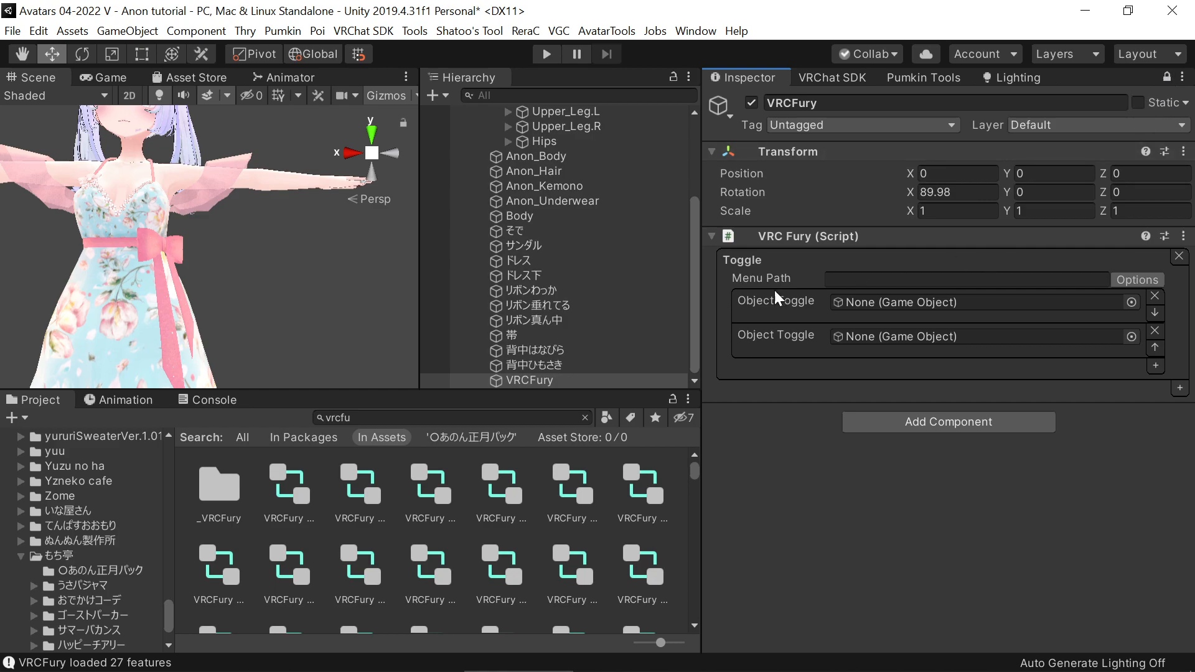
{"action": "left_click", "coordinate": [573, 304]}
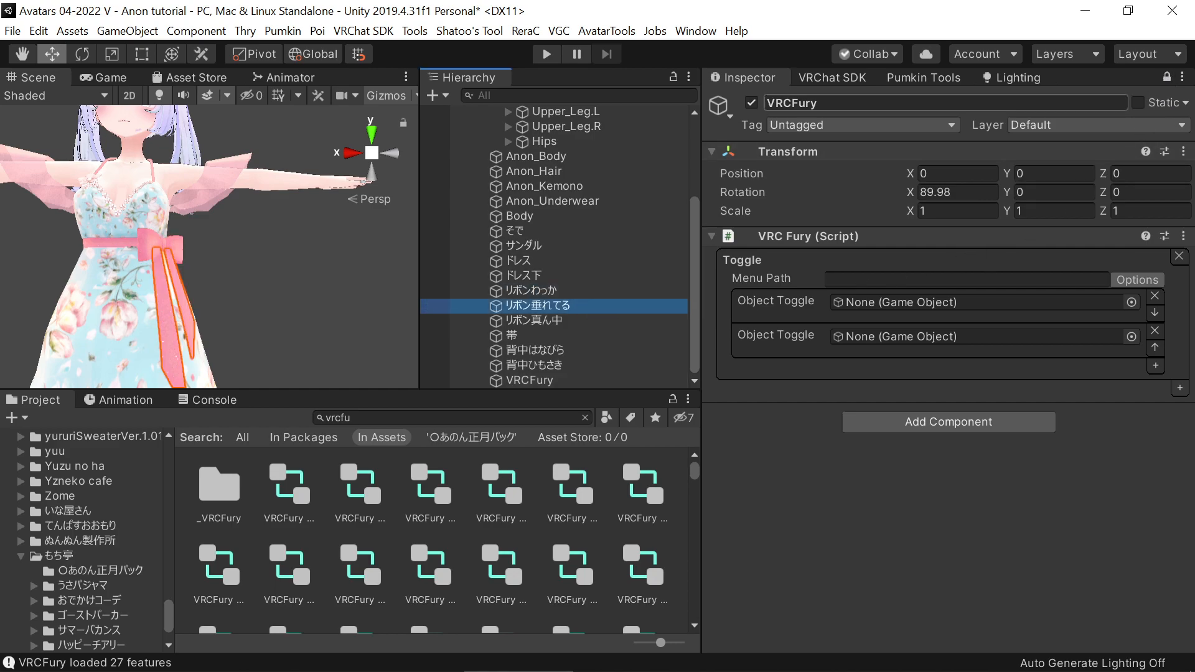
{"action": "left_click", "coordinate": [607, 289], "text": "ctrl"}
{"action": "left_click_drag", "start_coordinate": [603, 287], "coordinate": [874, 308]}
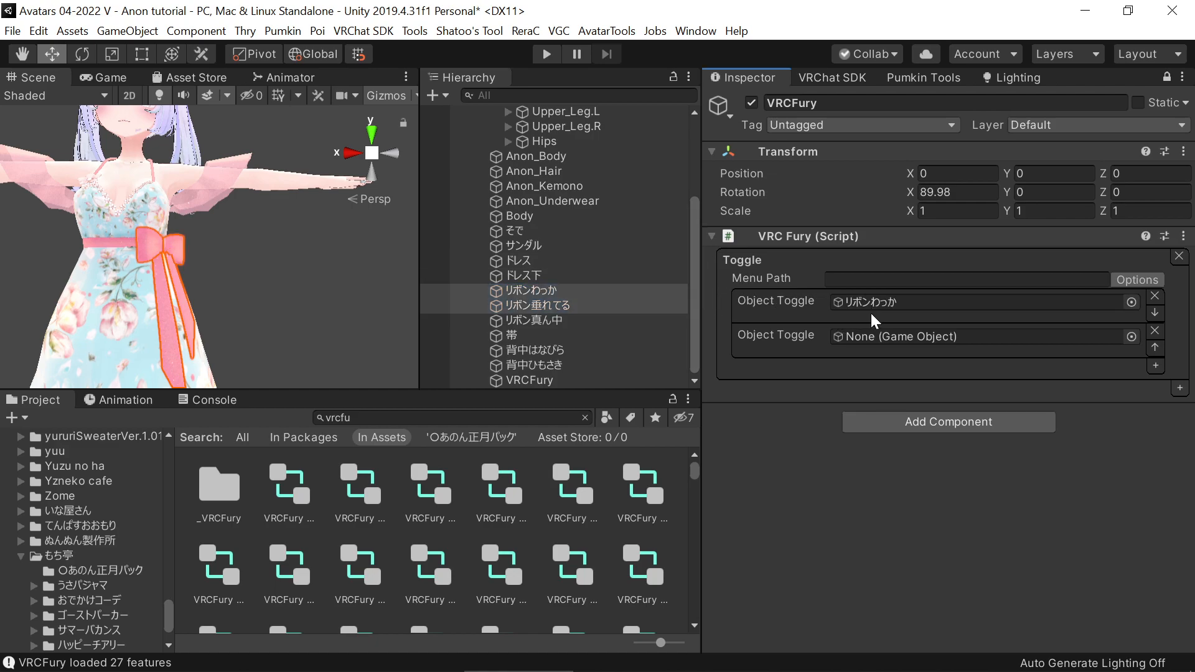
{"action": "left_click", "coordinate": [613, 305]}
{"action": "left_click_drag", "start_coordinate": [611, 304], "coordinate": [860, 341]}
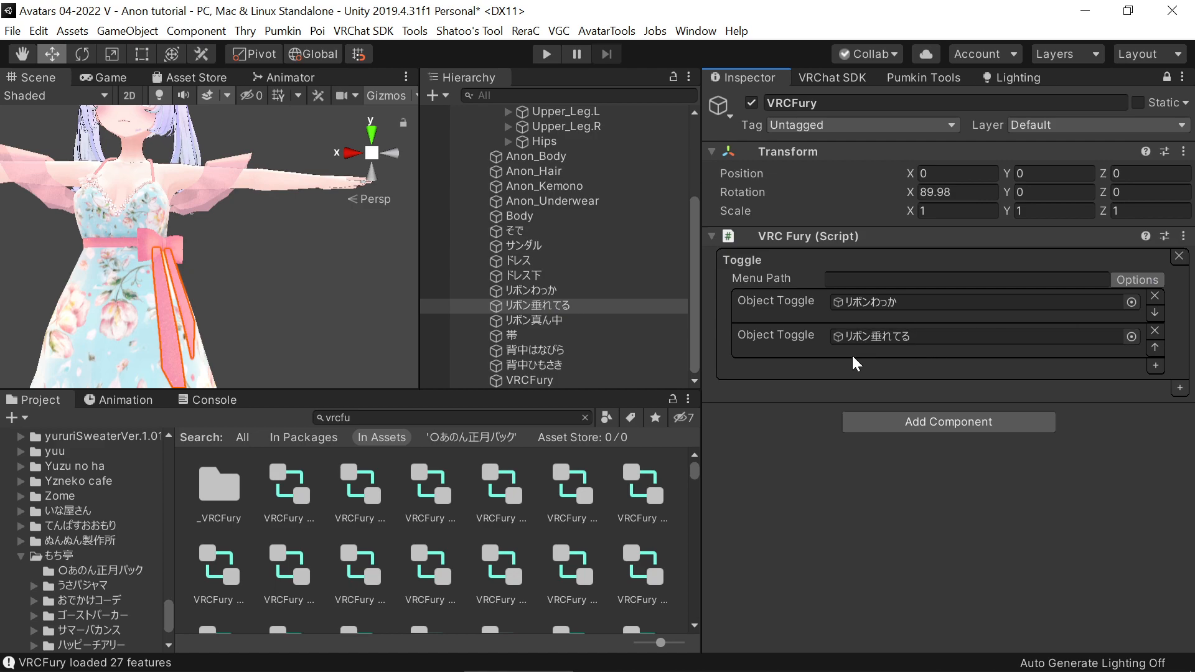
Set the menu path of the ribbon meshes' toggle to Ribbon
{"action": "left_click", "coordinate": [878, 280]}
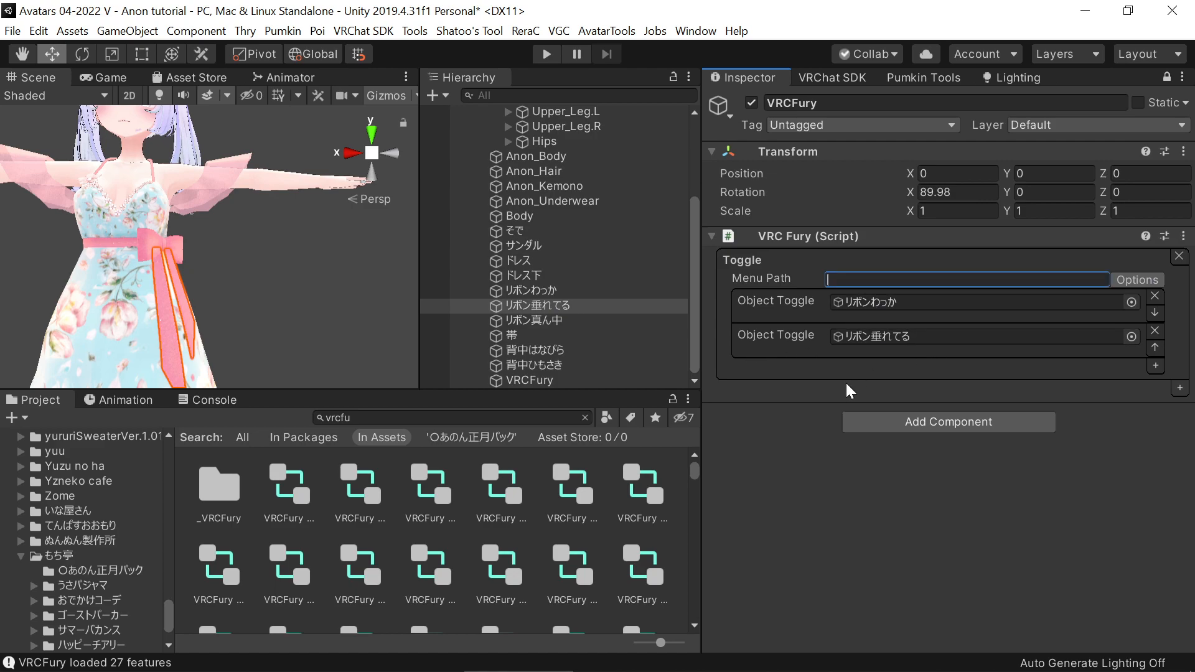
{"action": "type", "text": "Ribbon"}
{"action": "left_click", "coordinate": [843, 383]}
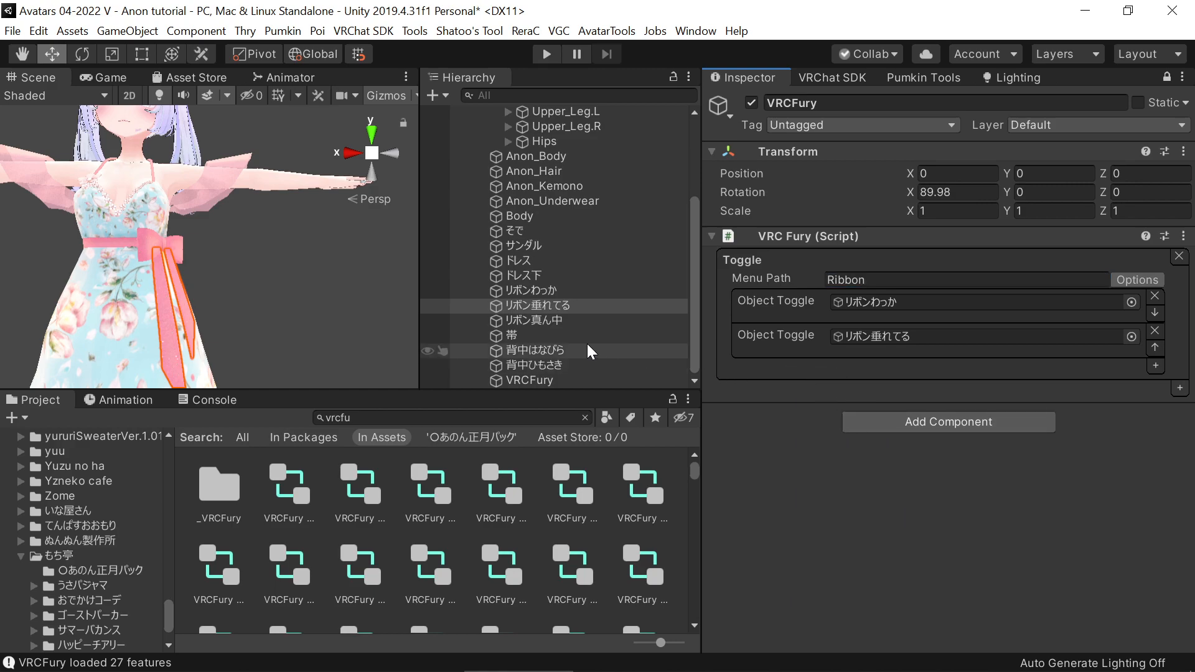
Unlock the Inspector, preview the eye_jito blendshape of the Body mesh at 100, and undo the change
{"action": "left_click", "coordinate": [542, 215]}
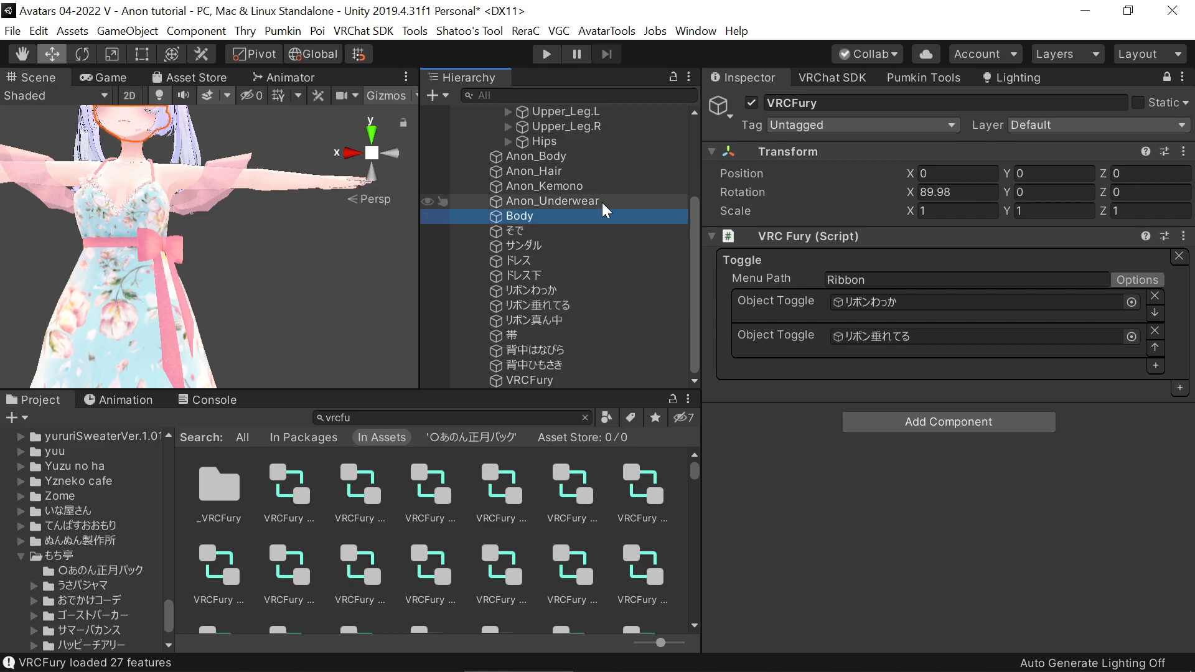
{"action": "left_click", "coordinate": [1166, 76]}
{"action": "scroll", "coordinate": [761, 371], "scroll_direction": "down", "scroll_amount": 10}
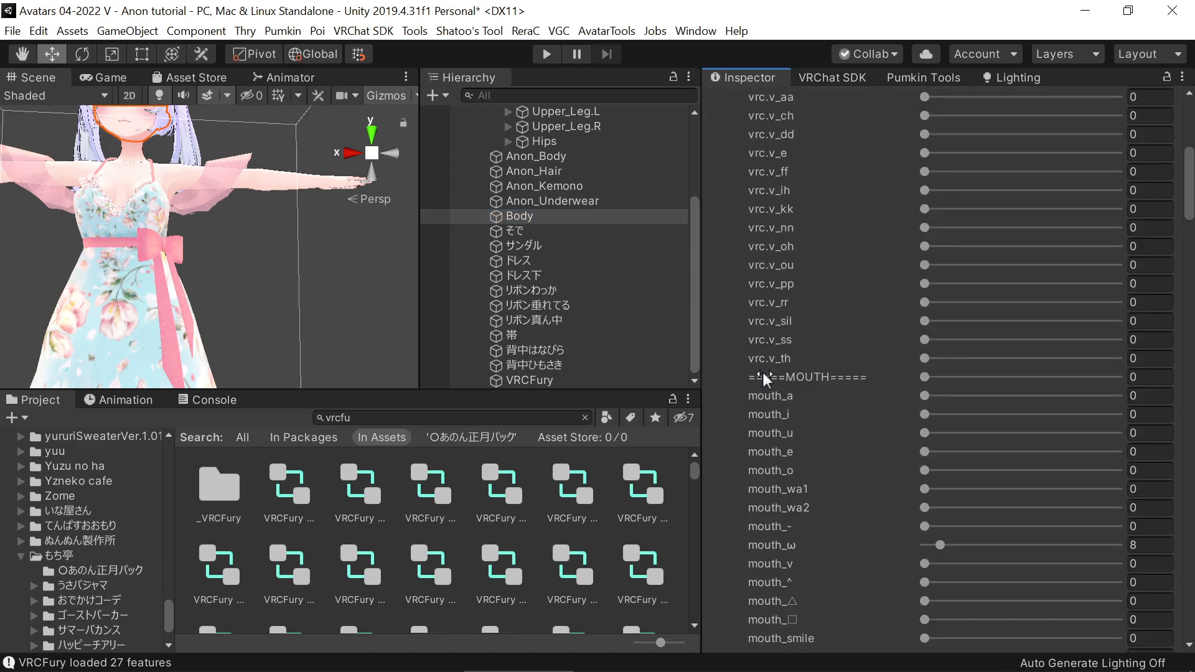
{"action": "middle_click_drag", "start_coordinate": [248, 337], "coordinate": [308, 407]}
{"action": "scroll", "coordinate": [852, 479], "scroll_direction": "down", "scroll_amount": 12}
{"action": "scroll", "coordinate": [849, 477], "scroll_direction": "down", "scroll_amount": 6}
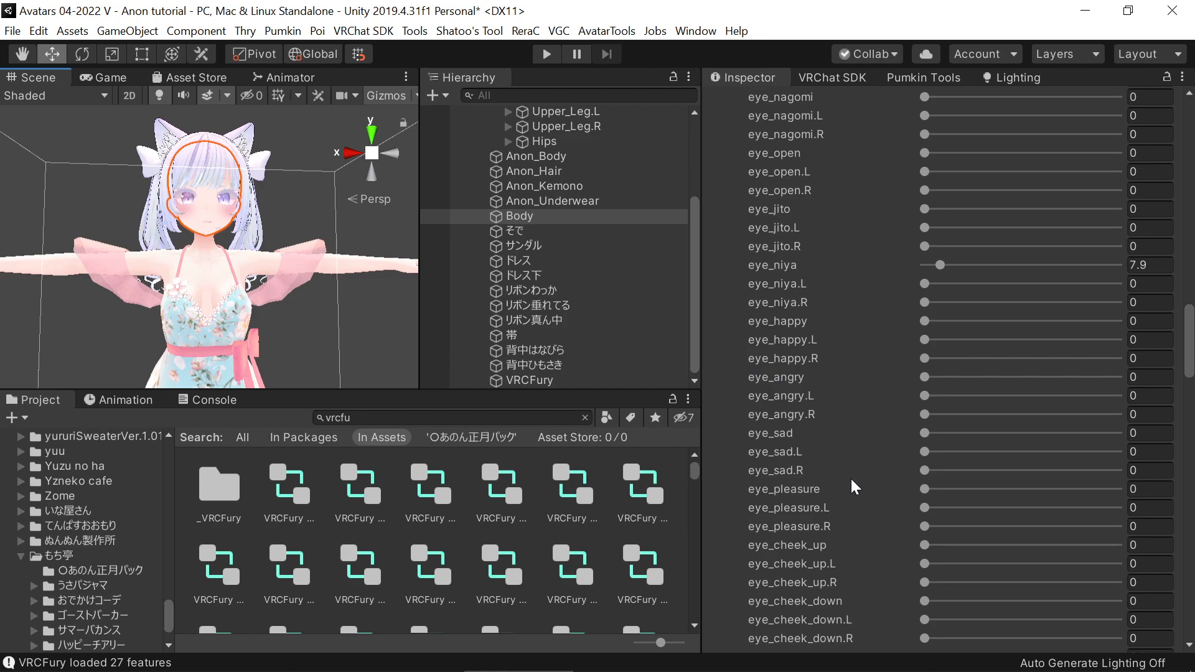
{"action": "scroll", "coordinate": [850, 479], "scroll_direction": "up", "scroll_amount": 3}
{"action": "left_click_drag", "start_coordinate": [925, 377], "coordinate": [1121, 377]}
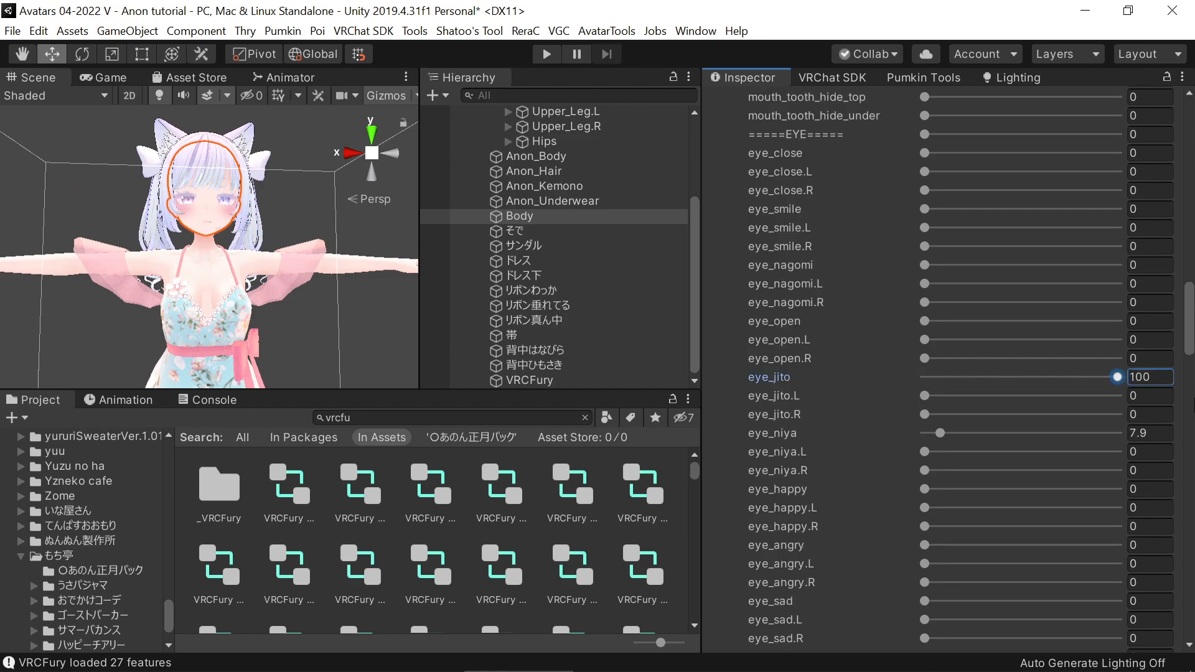
{"action": "key", "text": "ctrl+z"}
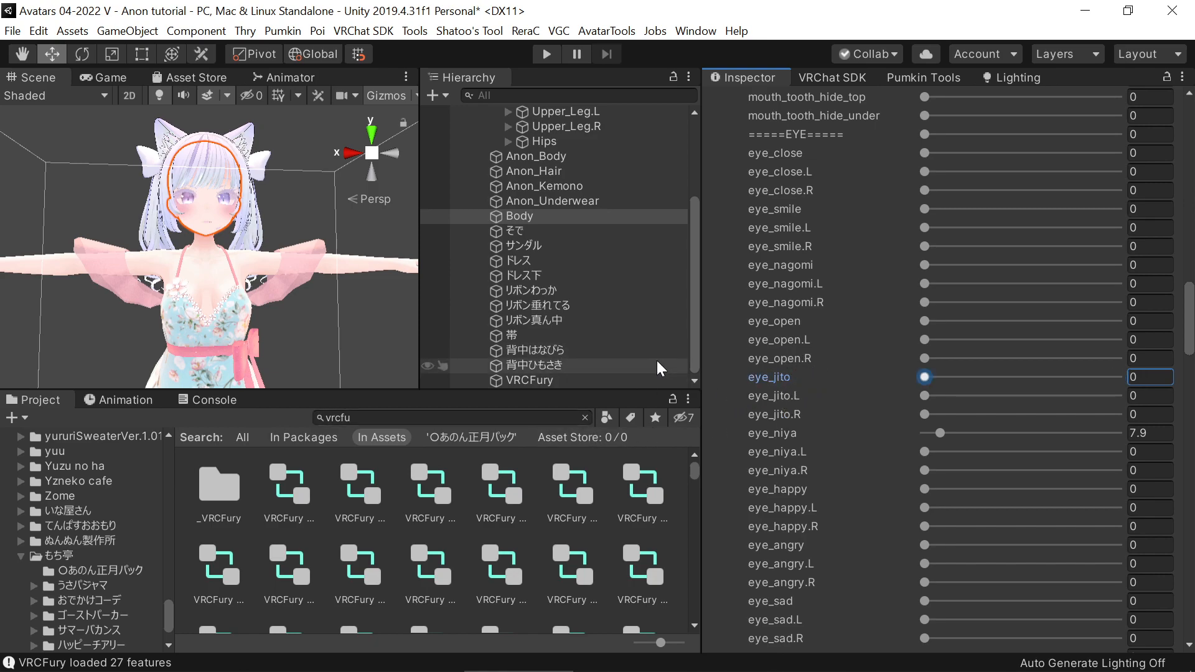
Add a second Toggle feature with a BlendShape action to the VRCFury object
{"action": "left_click", "coordinate": [539, 380]}
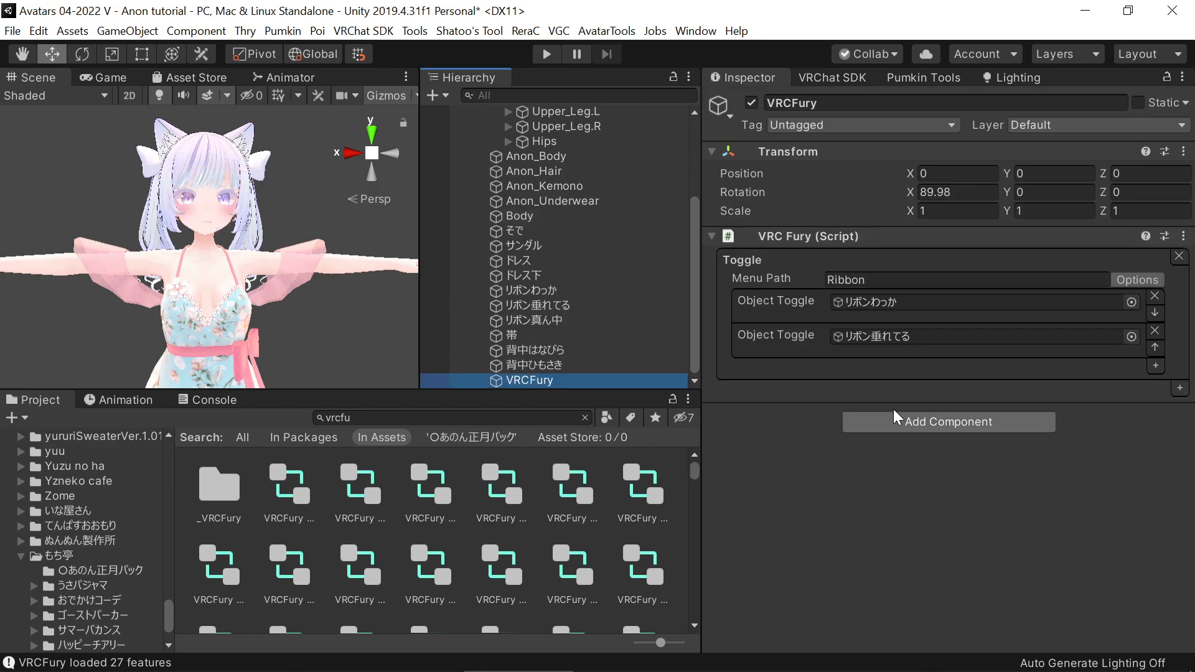
{"action": "left_click", "coordinate": [1179, 389]}
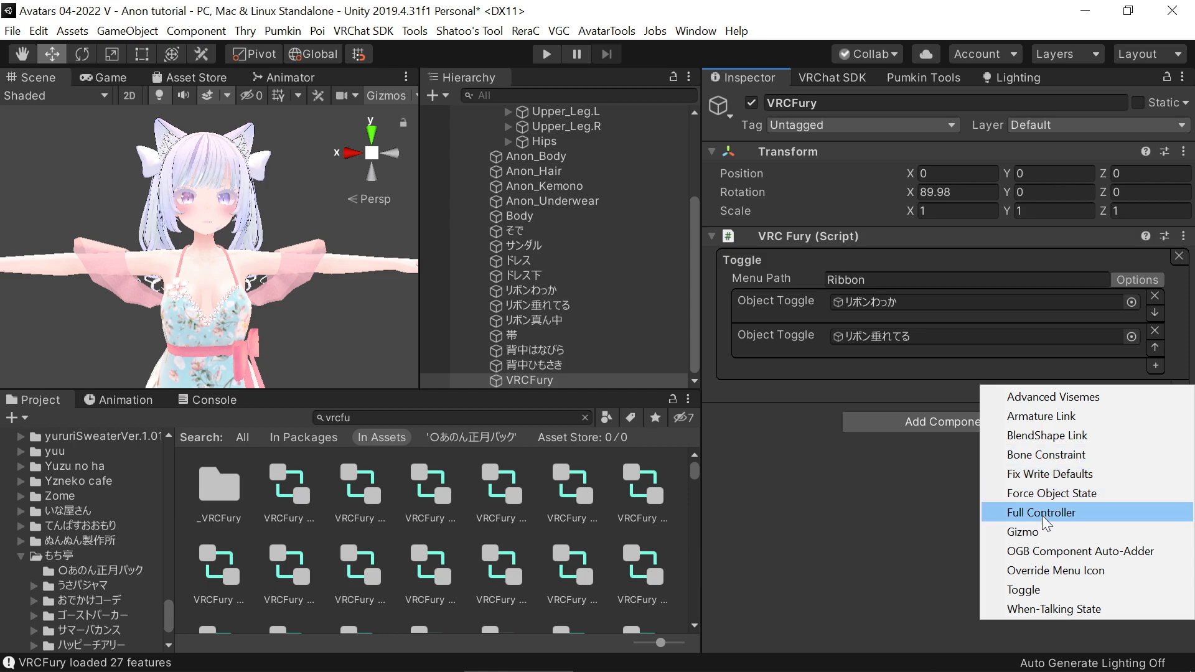
{"action": "left_click", "coordinate": [1028, 600]}
{"action": "left_click", "coordinate": [1008, 430]}
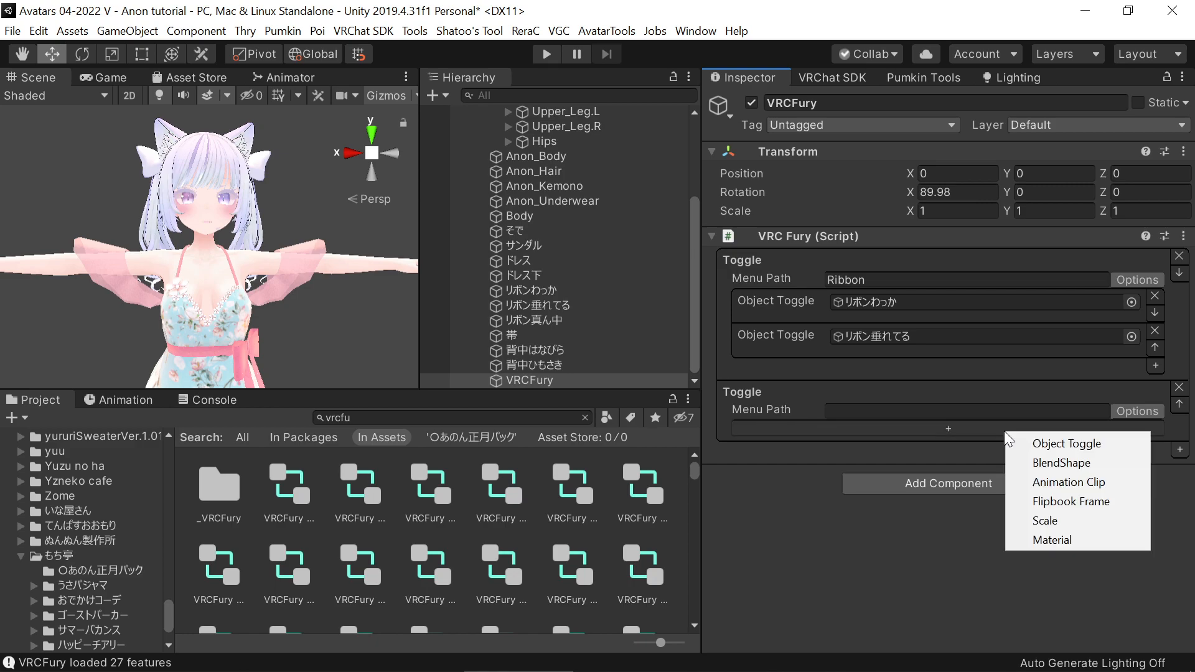
{"action": "left_click", "coordinate": [1058, 462]}
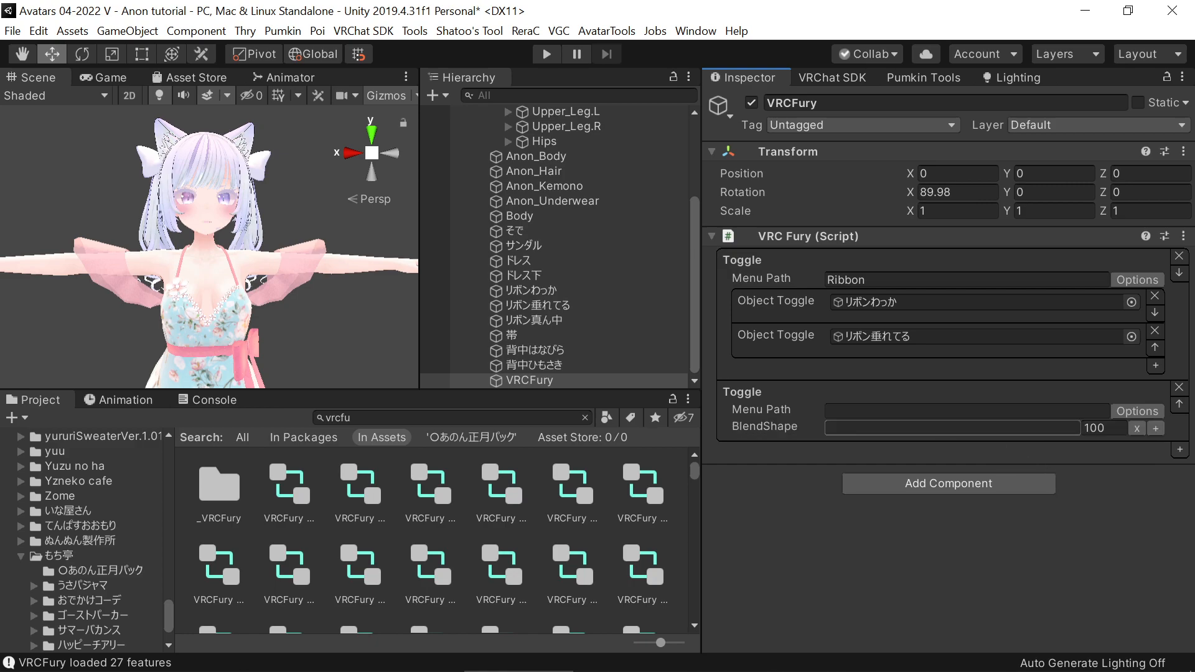
Set the new toggle's blendshape to eye_jito and its menu path to Bruh face
{"action": "type", "text": "eye_jito"}
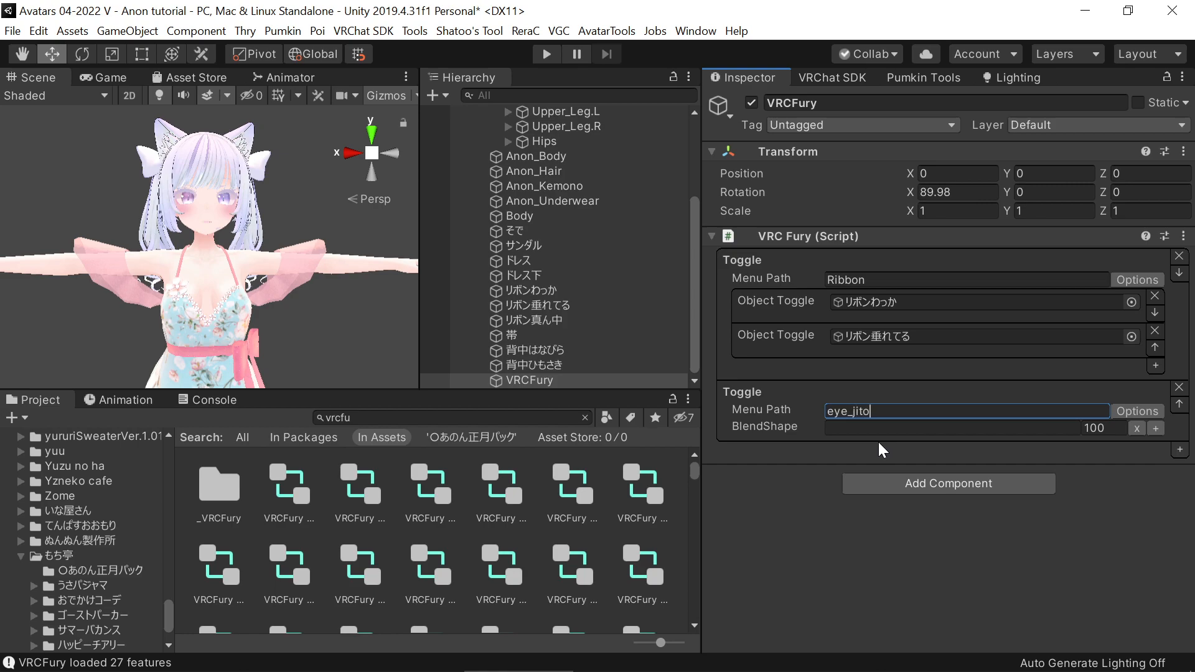
{"action": "key", "text": "ctrl+a"}
{"action": "key", "text": "ctrl+c"}
{"action": "left_click", "coordinate": [877, 434]}
{"action": "key", "text": "ctrl+v"}
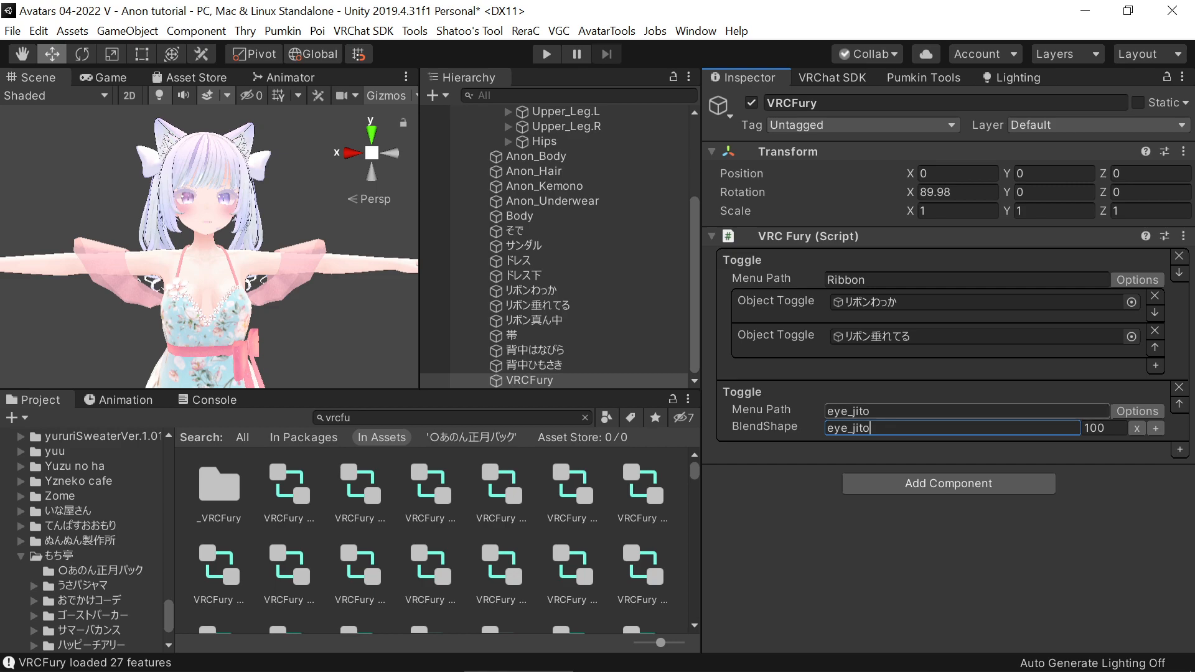
{"action": "left_click", "coordinate": [877, 412]}
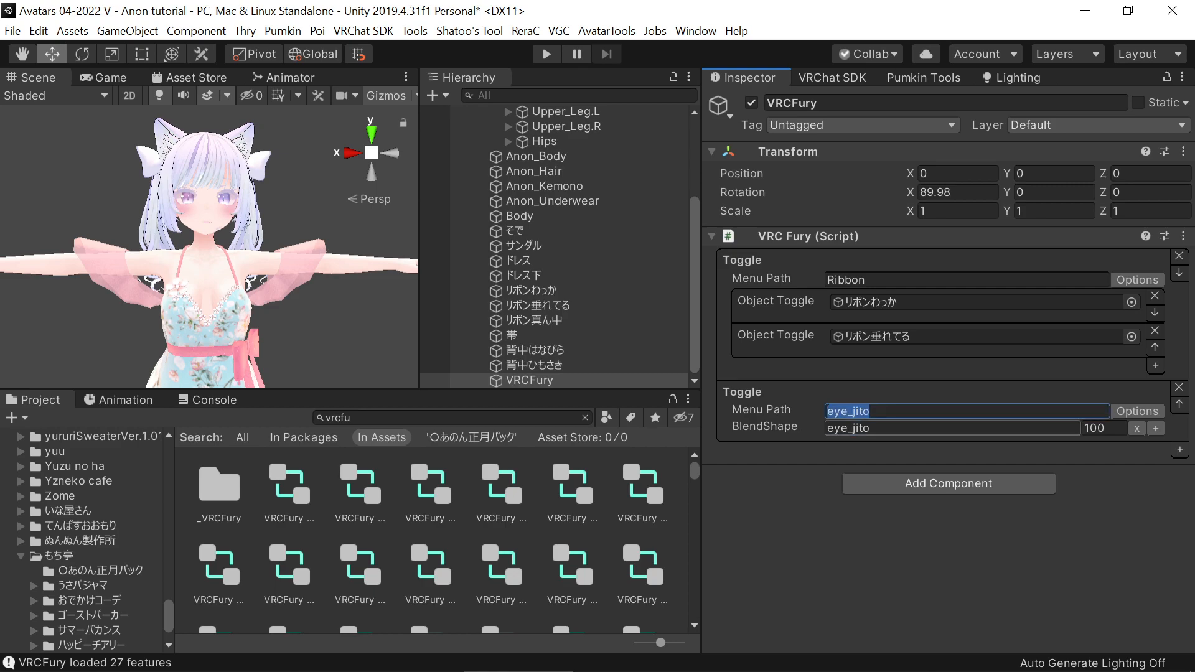
{"action": "type", "text": "Bruh face"}
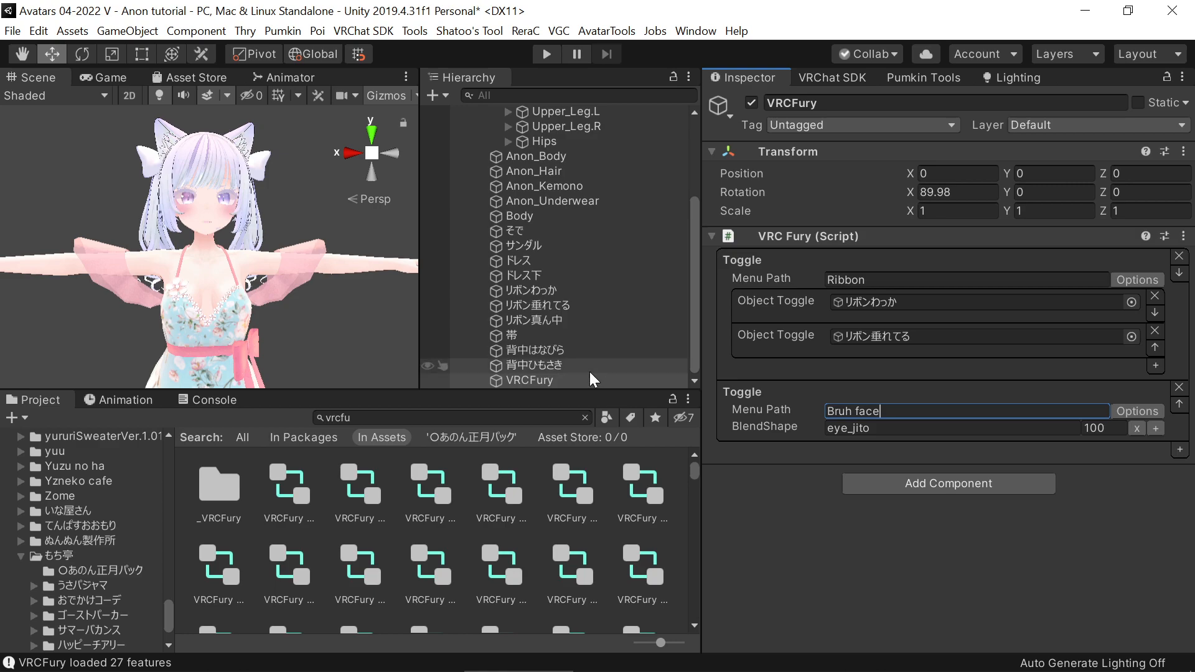
Search the project assets for gogoloco and add the GogoLoco Beyond (VRCFury) prefab to the Anon avatar
{"action": "left_click", "coordinate": [514, 417]}
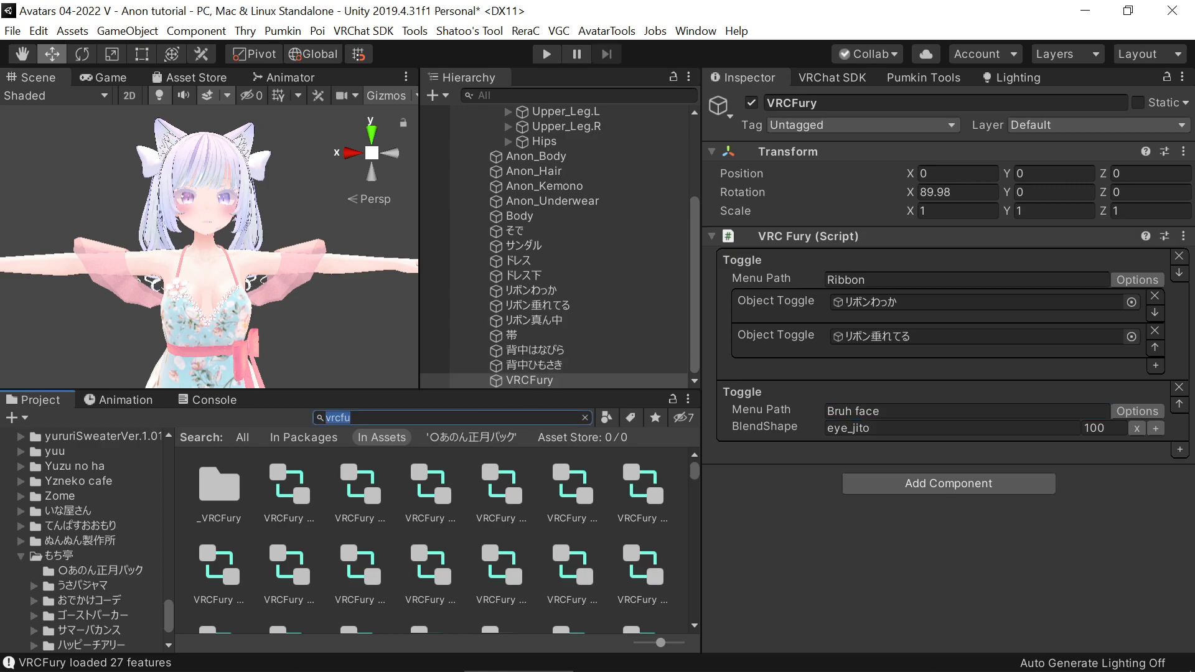
{"action": "type", "text": "gogo"}
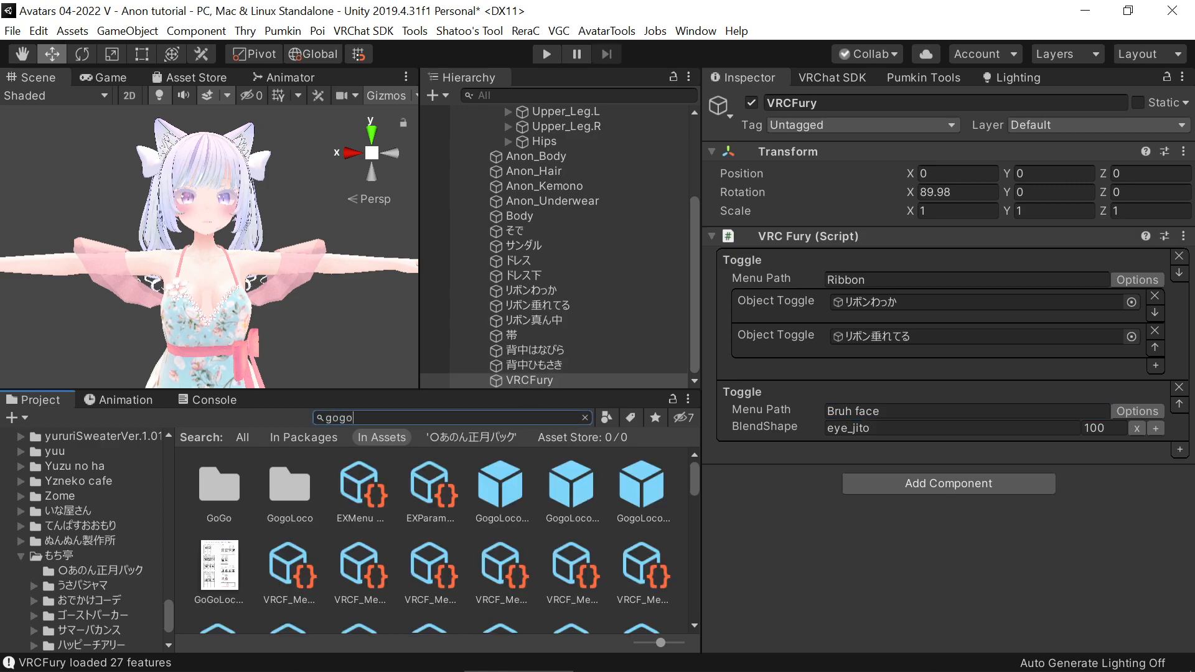
{"action": "type", "text": "loco"}
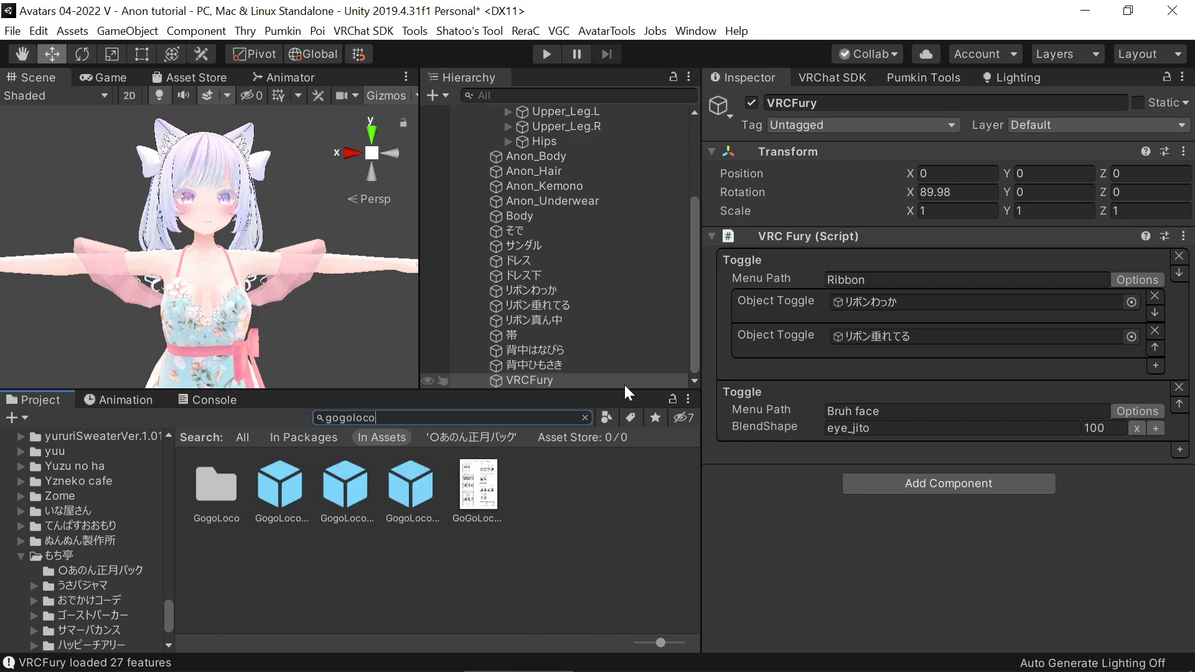
{"action": "left_click", "coordinate": [414, 503]}
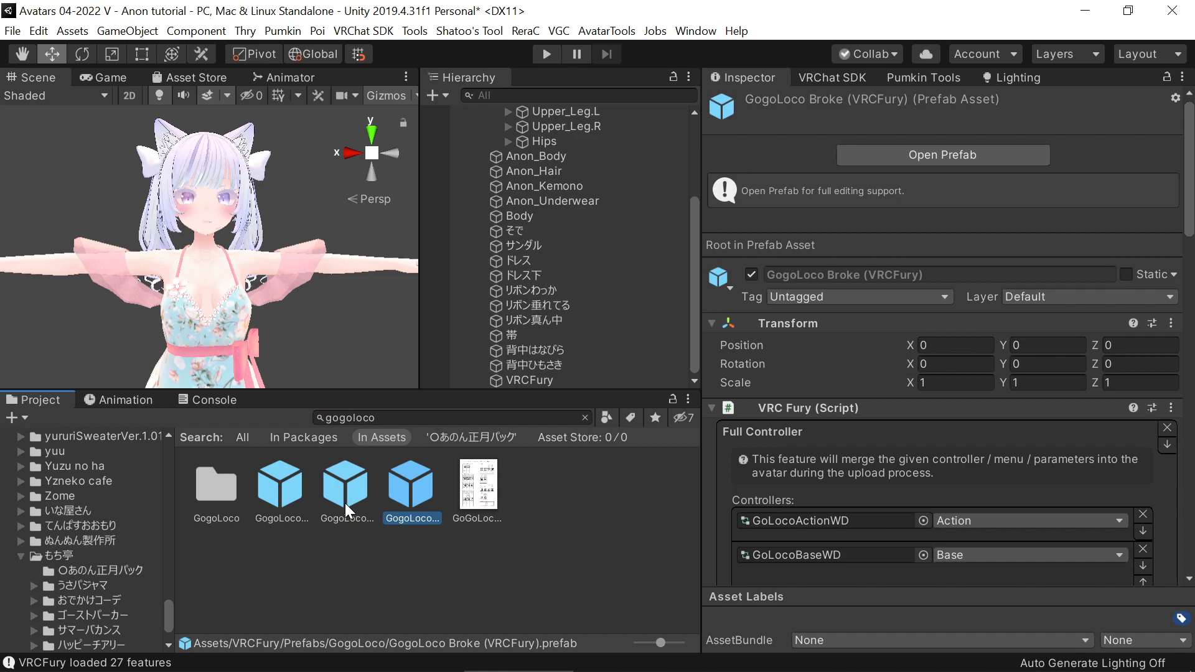
{"action": "left_click", "coordinate": [345, 503]}
{"action": "left_click_drag", "start_coordinate": [346, 503], "coordinate": [529, 387]}
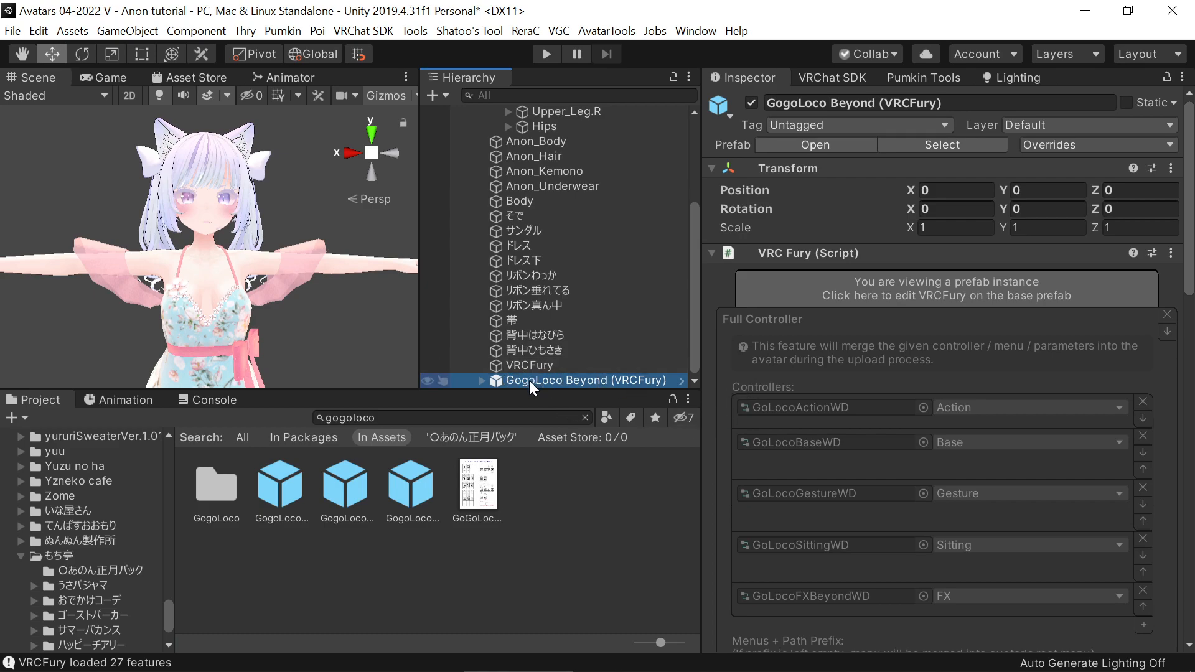
Detach the blueprint ID in the Pipeline Manager of the Anon(Physbone) (6) avatar root
{"action": "scroll", "coordinate": [562, 334], "scroll_direction": "up", "scroll_amount": 5}
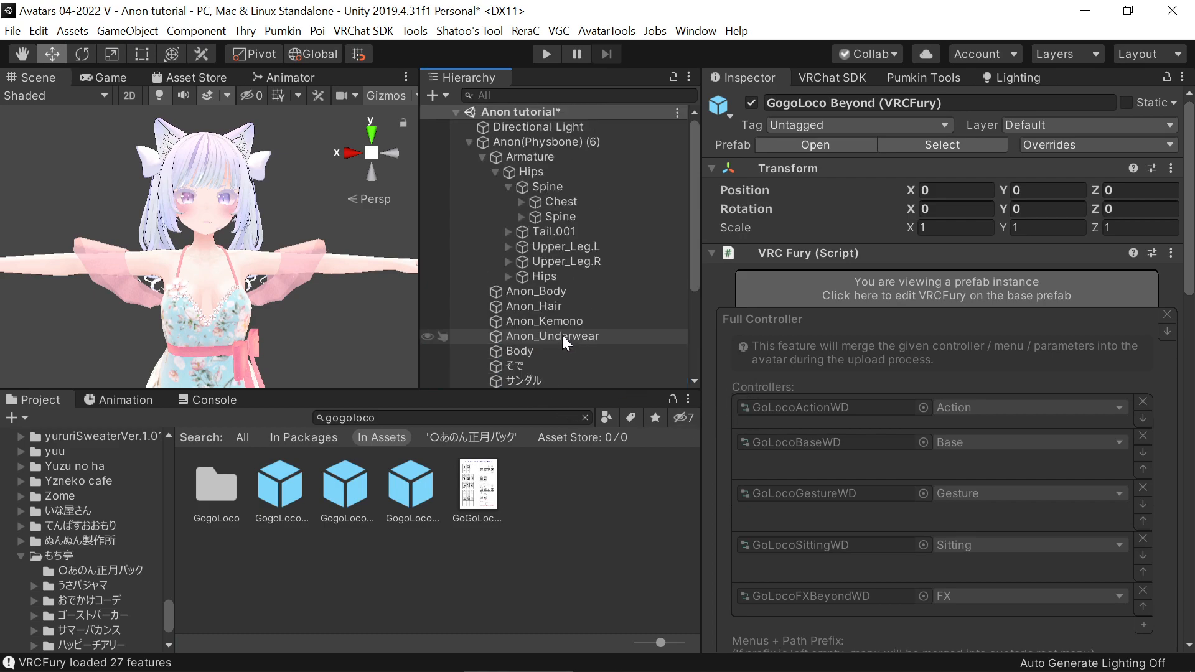
{"action": "left_click", "coordinate": [551, 144]}
{"action": "scroll", "coordinate": [809, 380], "scroll_direction": "down", "scroll_amount": 8}
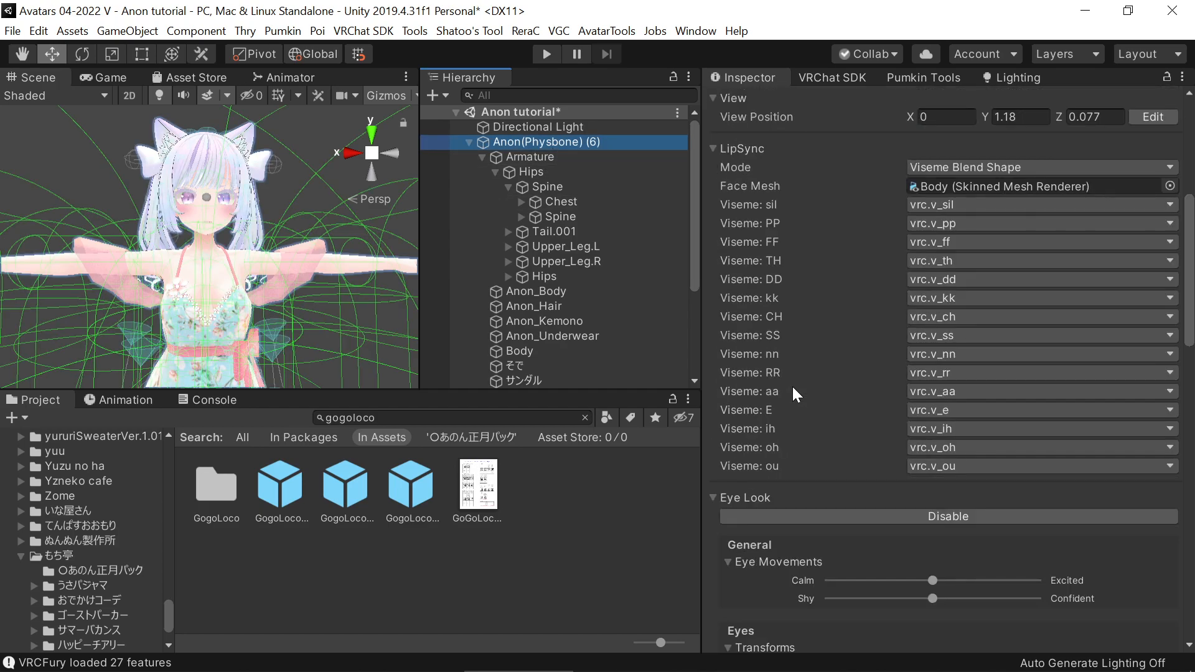
{"action": "scroll", "coordinate": [793, 386], "scroll_direction": "down", "scroll_amount": 12}
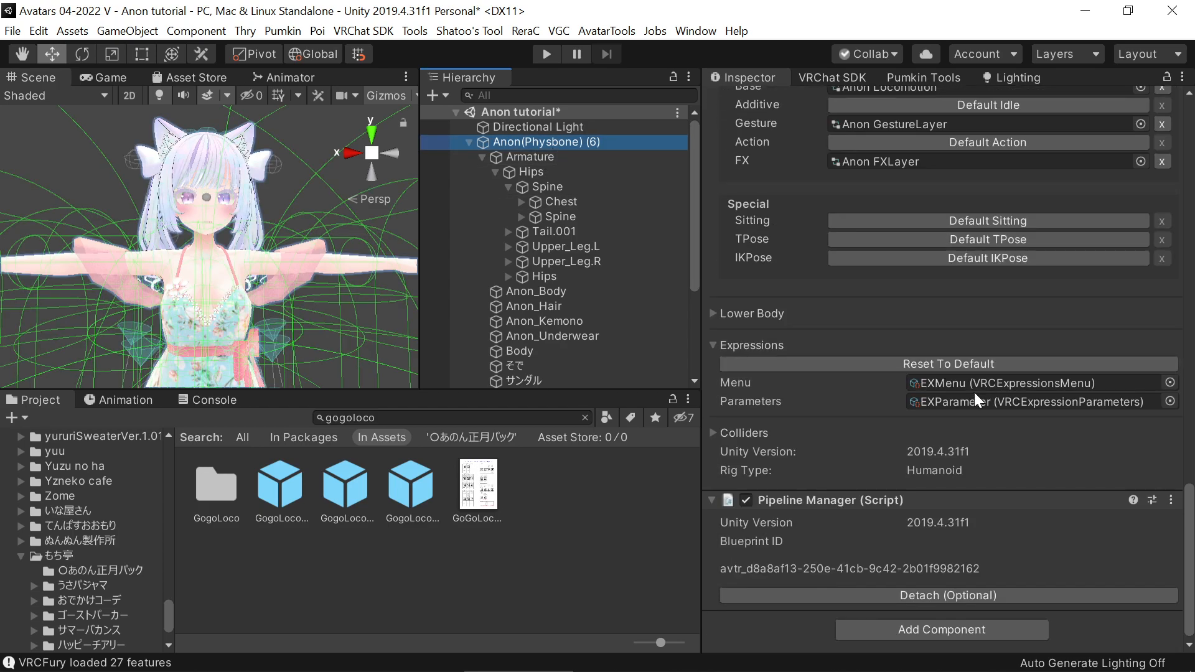
{"action": "left_click", "coordinate": [920, 596]}
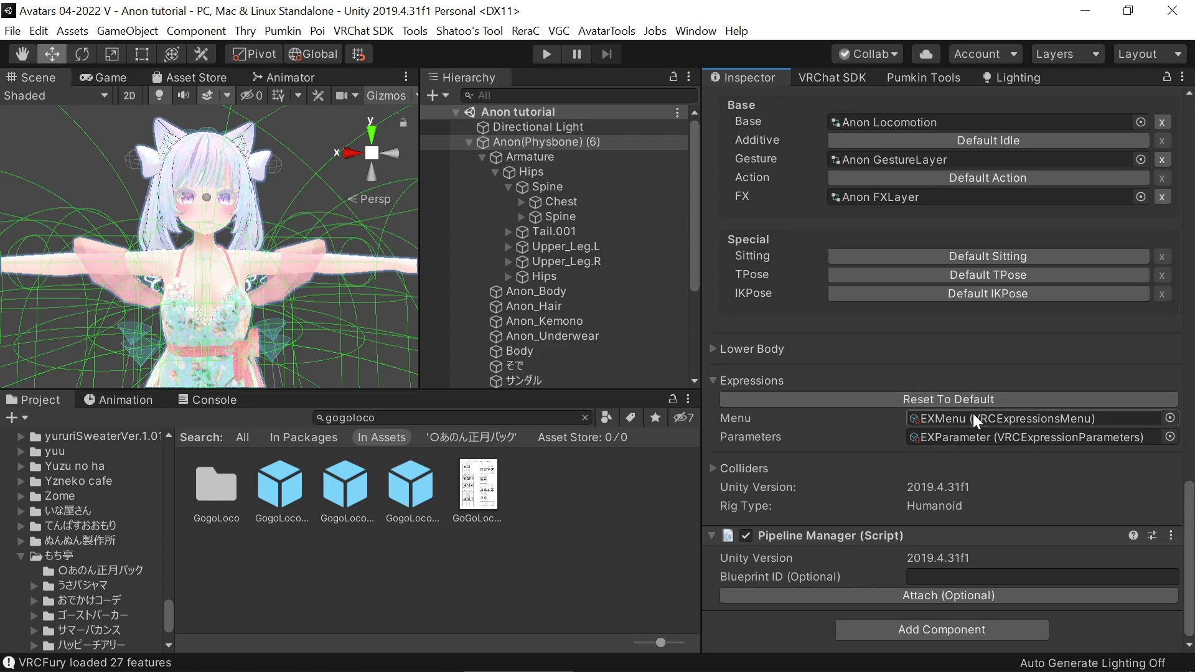
Review the toggles set up on the VRCFury object and the avatar's object hierarchy
{"action": "scroll", "coordinate": [502, 306], "scroll_direction": "down", "scroll_amount": 3}
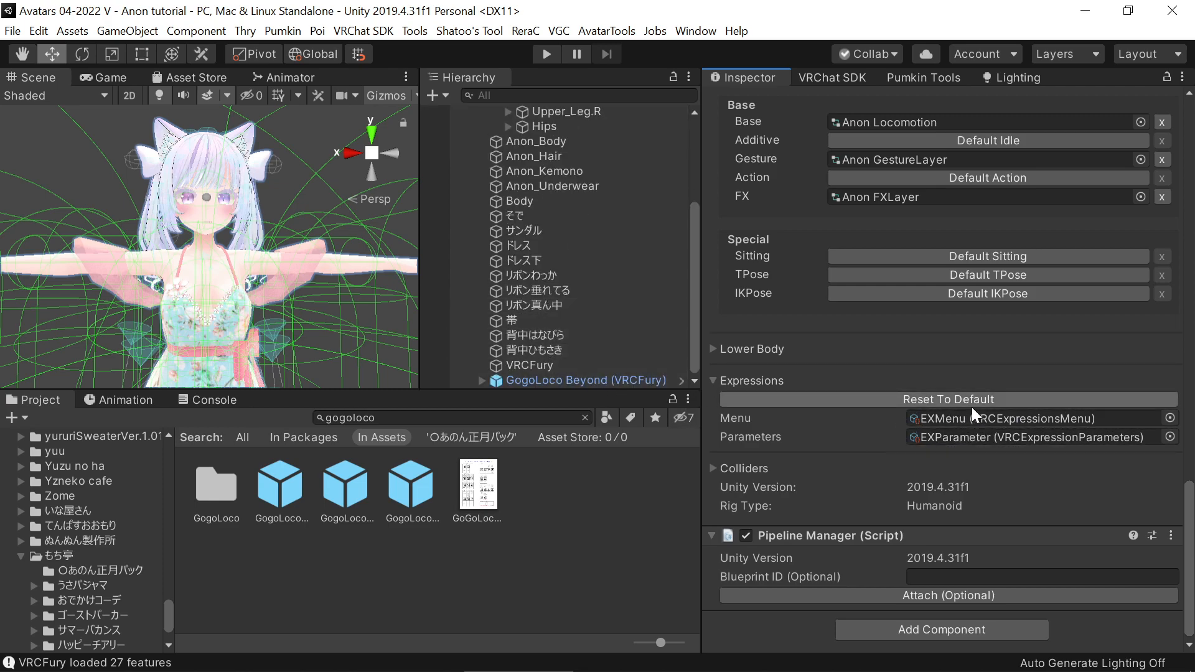
{"action": "left_click", "coordinate": [569, 366]}
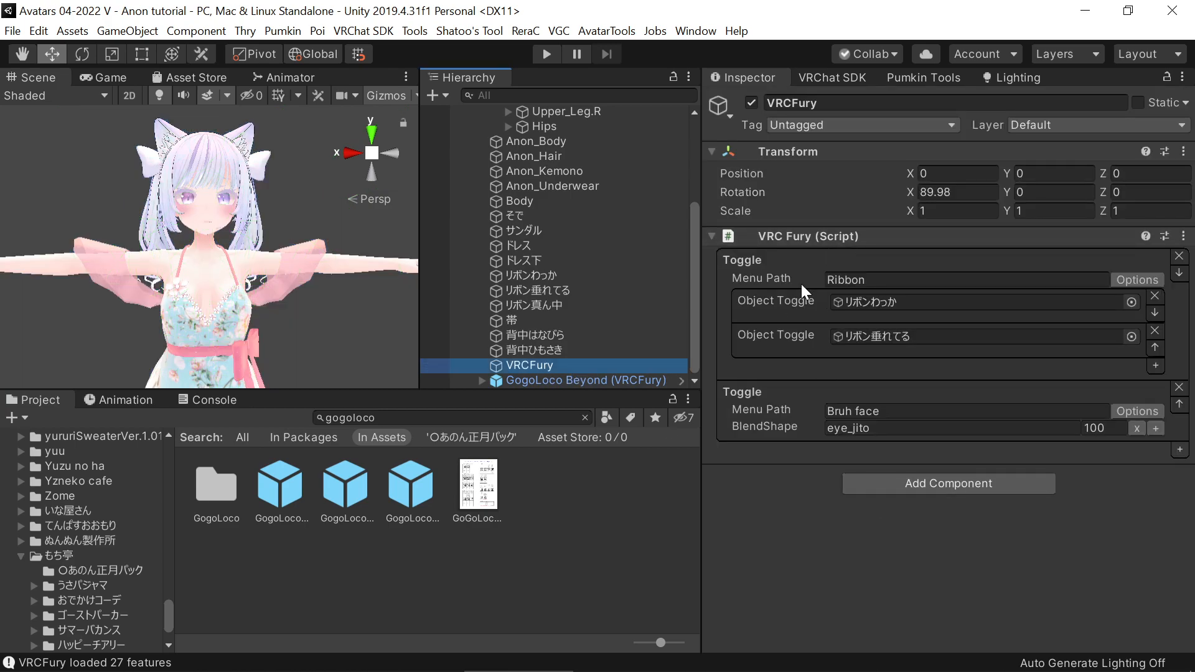
{"action": "scroll", "coordinate": [549, 336], "scroll_direction": "up", "scroll_amount": 2}
{"action": "scroll", "coordinate": [550, 342], "scroll_direction": "down", "scroll_amount": 2}
{"action": "scroll", "coordinate": [574, 322], "scroll_direction": "up", "scroll_amount": 4}
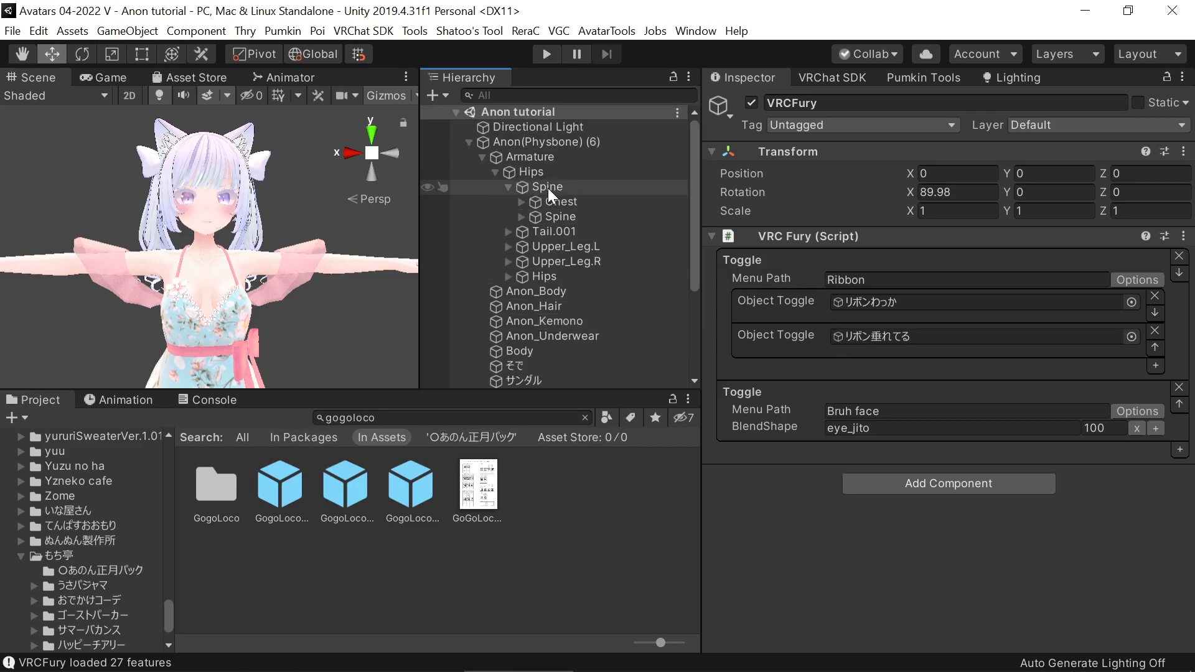
Open the VRChat SDK builder for Anon(Physbone) (6) and examine the avatar's performance warnings
{"action": "left_click", "coordinate": [546, 142]}
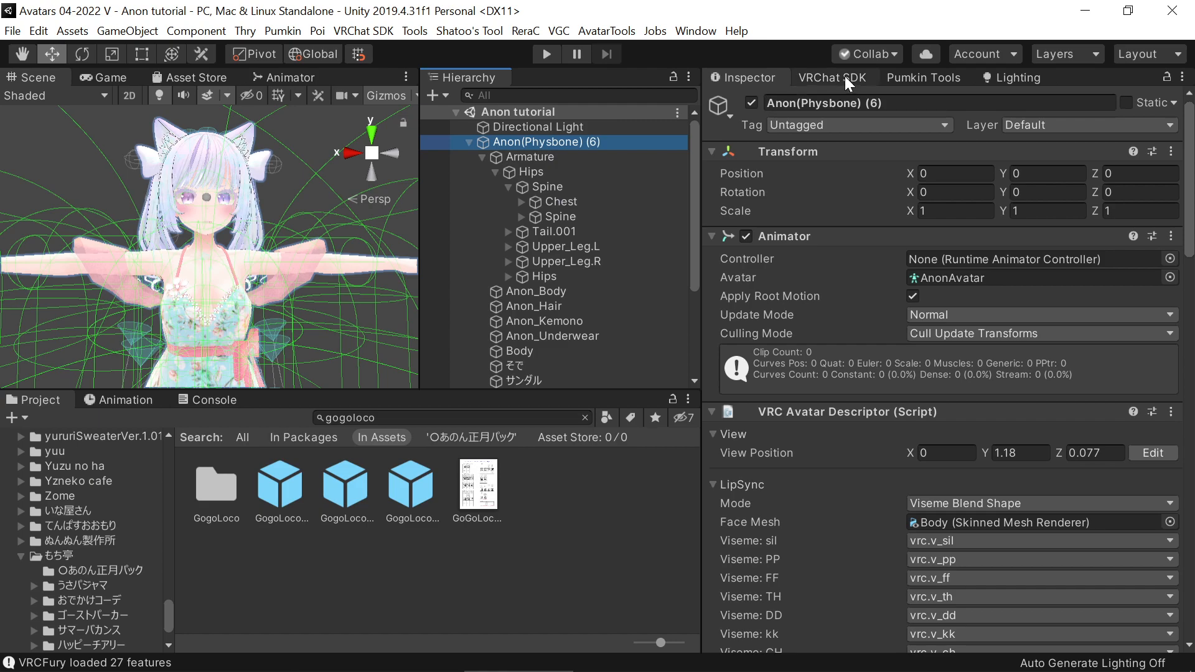
{"action": "left_click", "coordinate": [844, 76]}
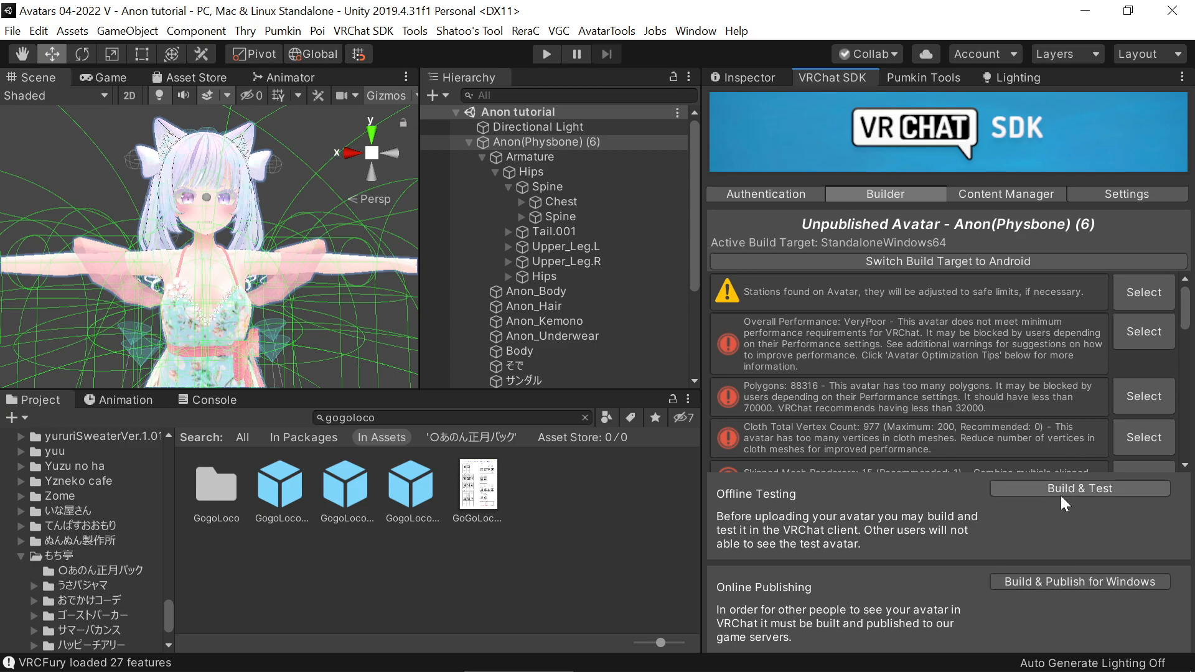
{"action": "scroll", "coordinate": [966, 389], "scroll_direction": "down", "scroll_amount": 3}
{"action": "scroll", "coordinate": [966, 383], "scroll_direction": "down", "scroll_amount": 8}
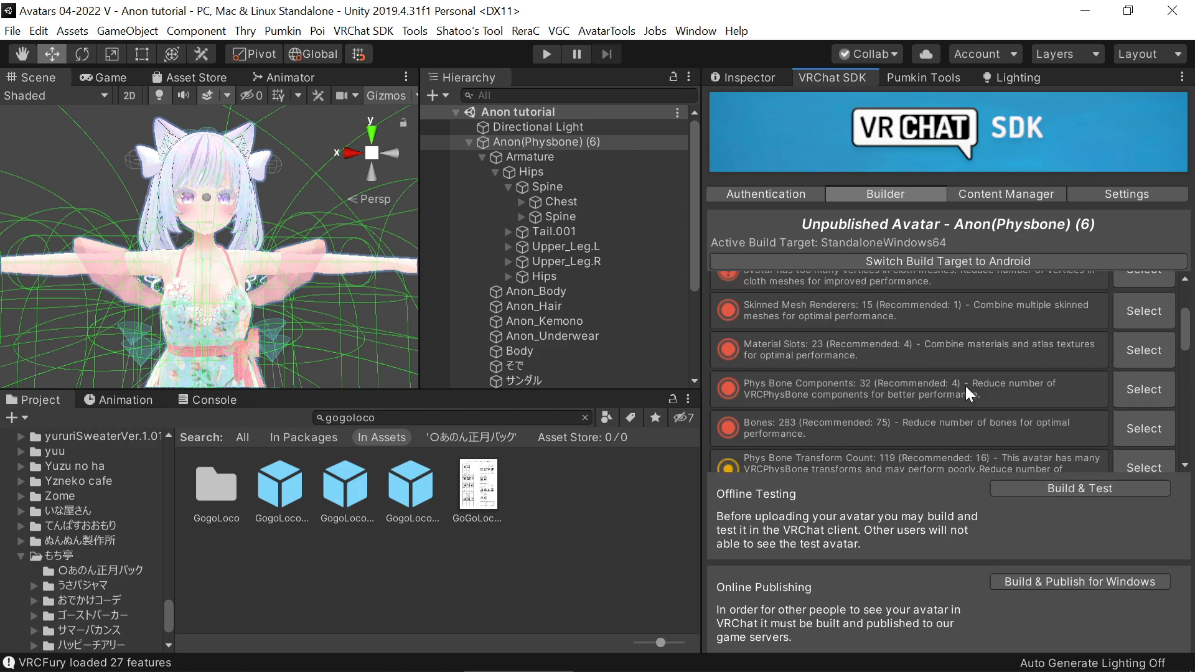
{"action": "scroll", "coordinate": [965, 387], "scroll_direction": "up", "scroll_amount": 12}
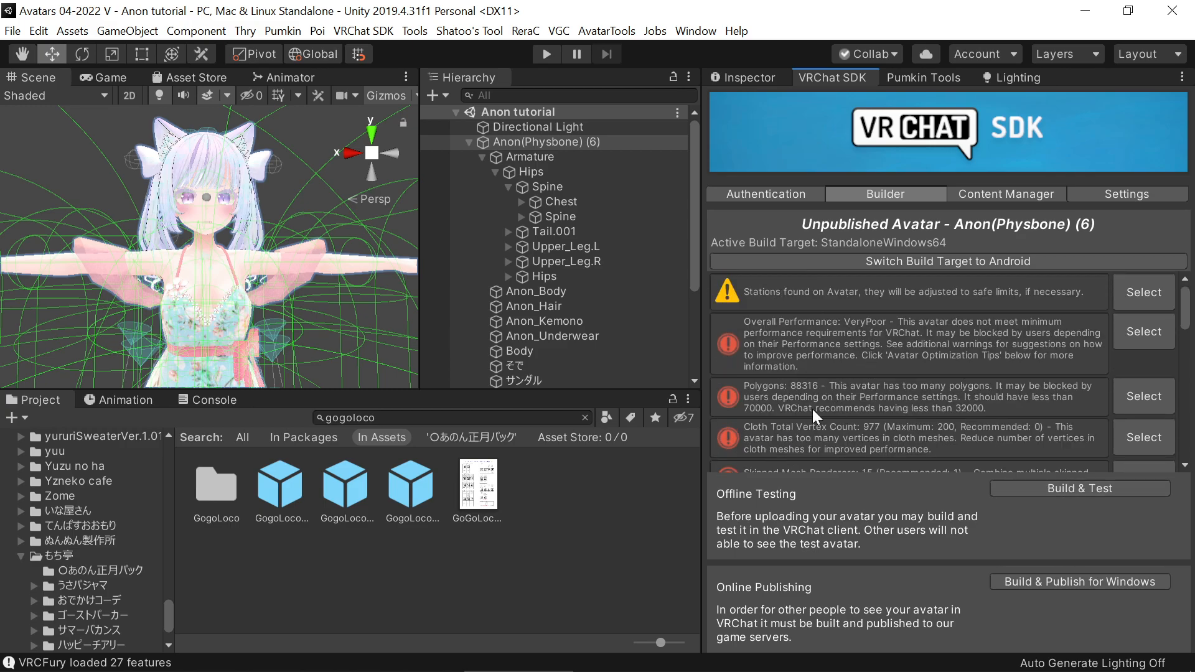
{"action": "scroll", "coordinate": [825, 390], "scroll_direction": "down", "scroll_amount": 8}
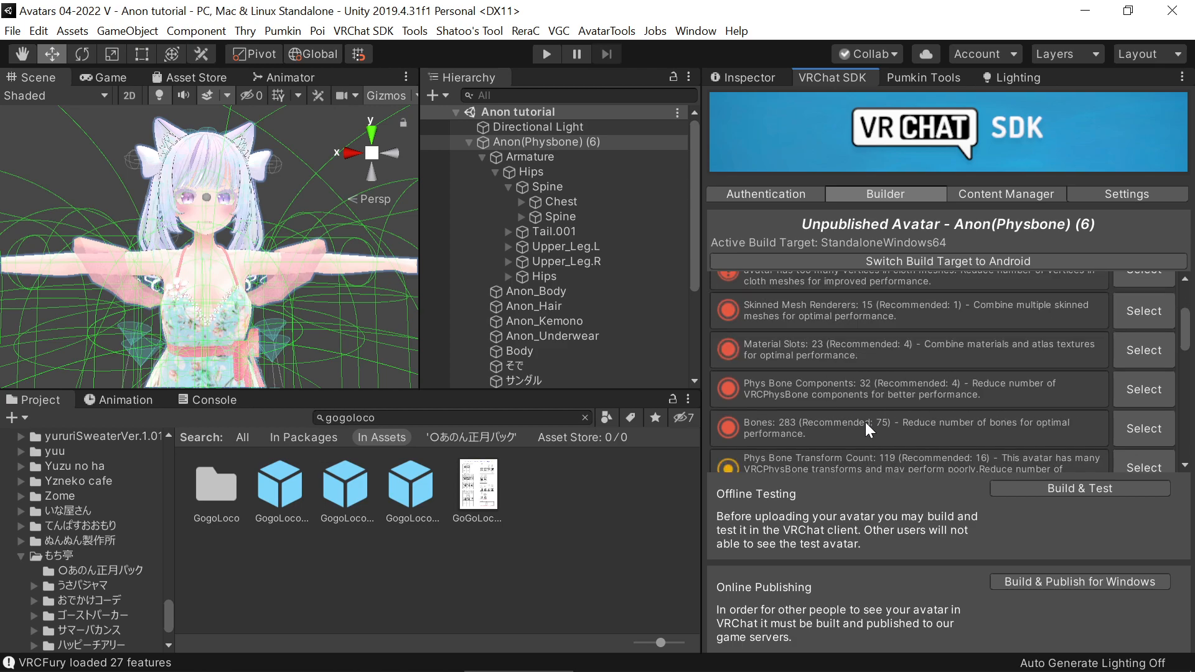
{"action": "scroll", "coordinate": [880, 395], "scroll_direction": "down", "scroll_amount": 6}
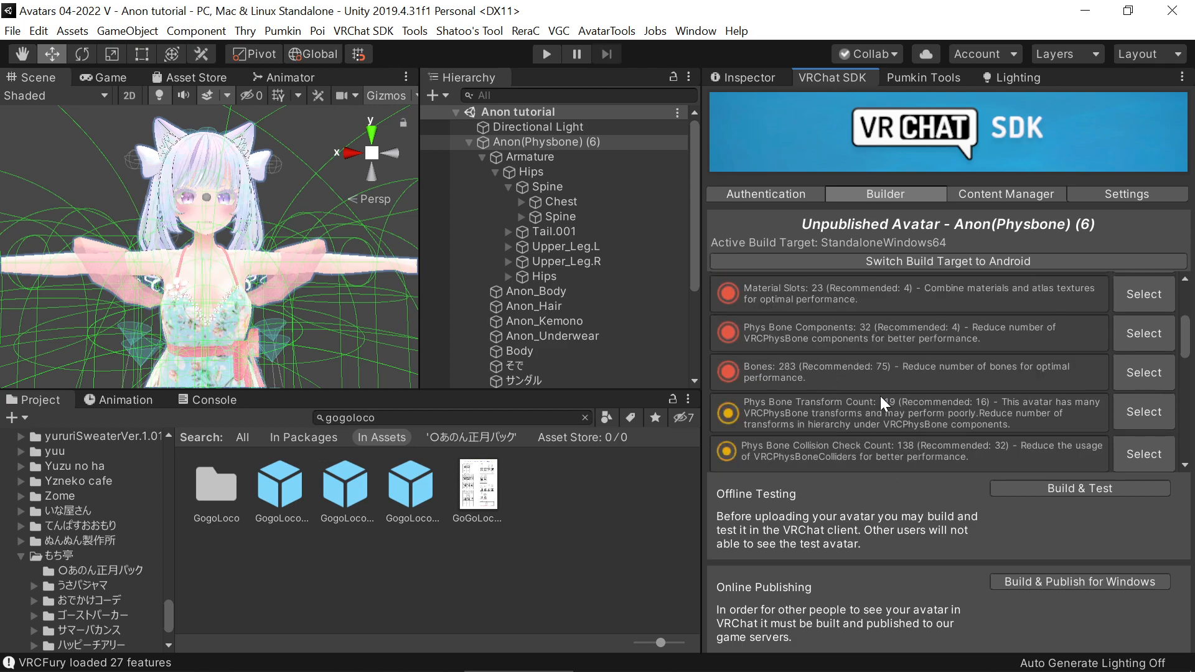
Select the ドレス下 skirt mesh and set the Hue of its lilToon material's Color Adjust to 0.188
{"action": "middle_click_drag", "start_coordinate": [256, 308], "coordinate": [330, 163]}
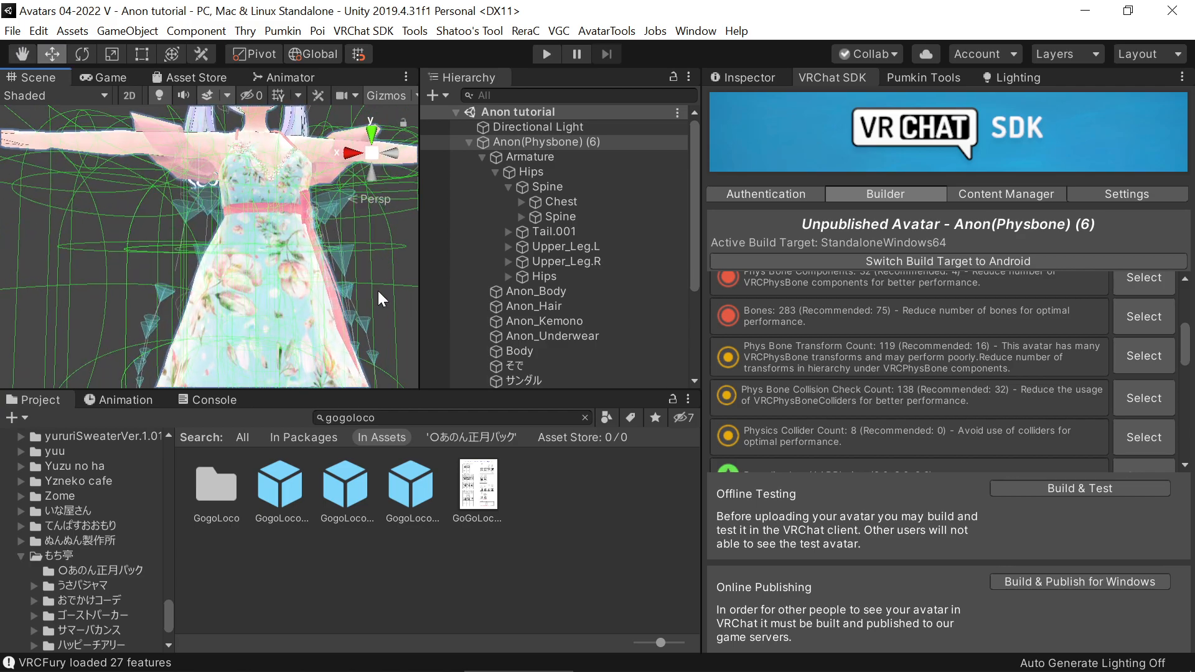
{"action": "left_click", "coordinate": [291, 286]}
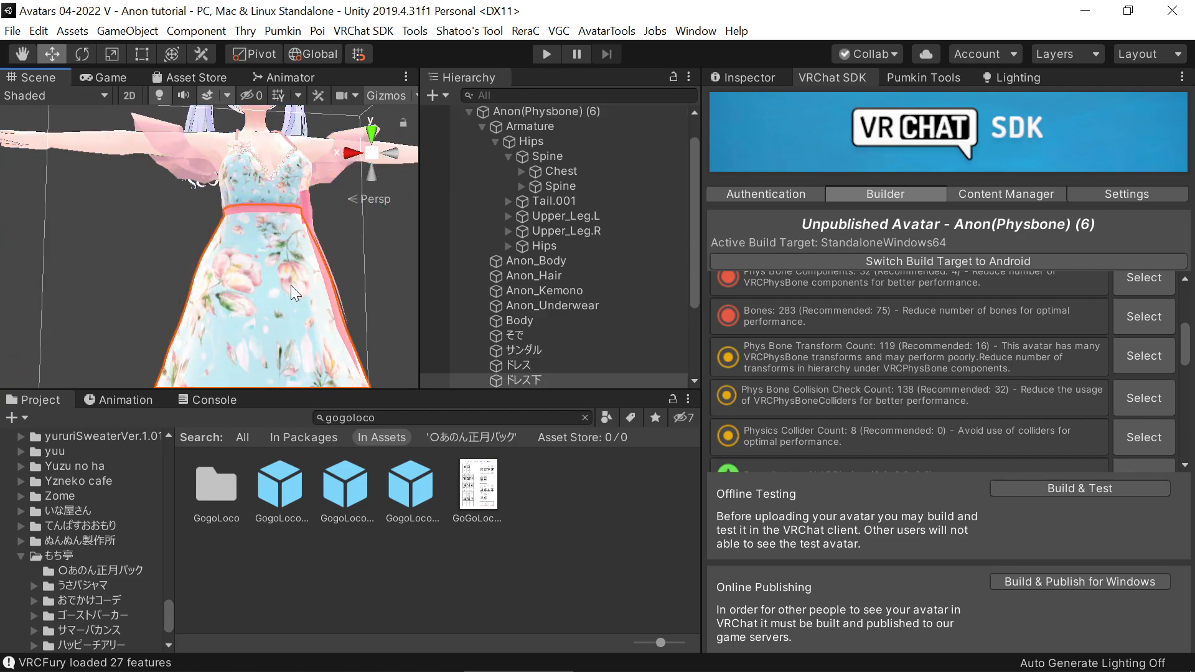
{"action": "left_click", "coordinate": [747, 72]}
{"action": "scroll", "coordinate": [764, 391], "scroll_direction": "down", "scroll_amount": 3}
{"action": "scroll", "coordinate": [765, 391], "scroll_direction": "down", "scroll_amount": 10}
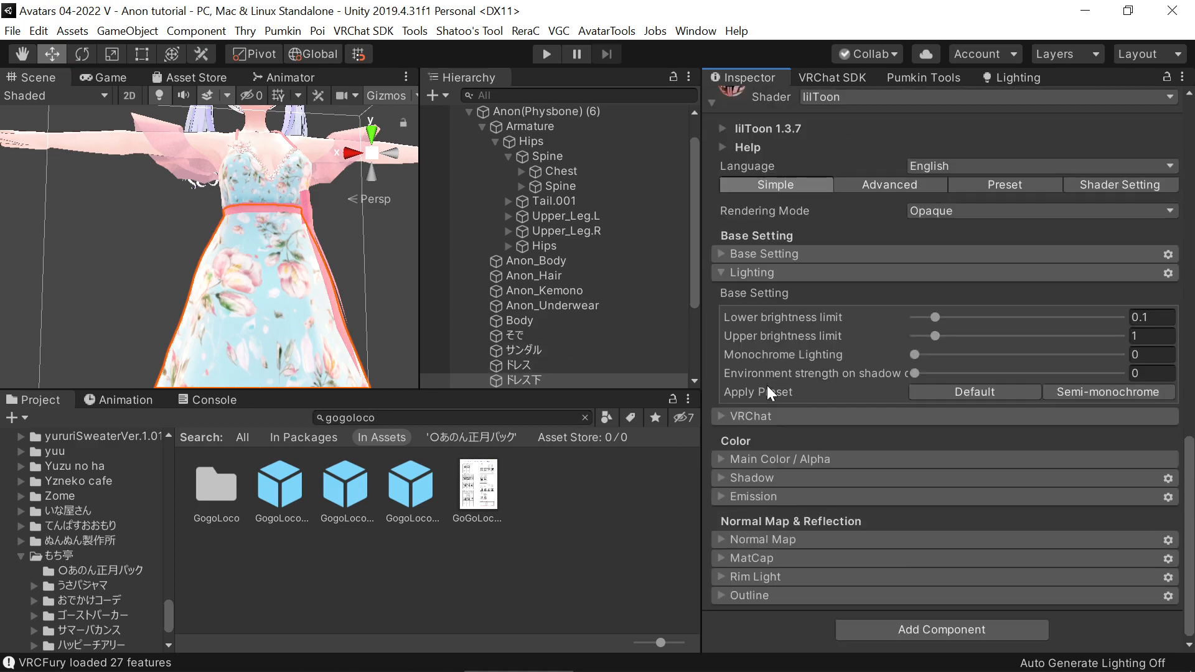
{"action": "left_click", "coordinate": [814, 458]}
{"action": "scroll", "coordinate": [859, 436], "scroll_direction": "down", "scroll_amount": 3}
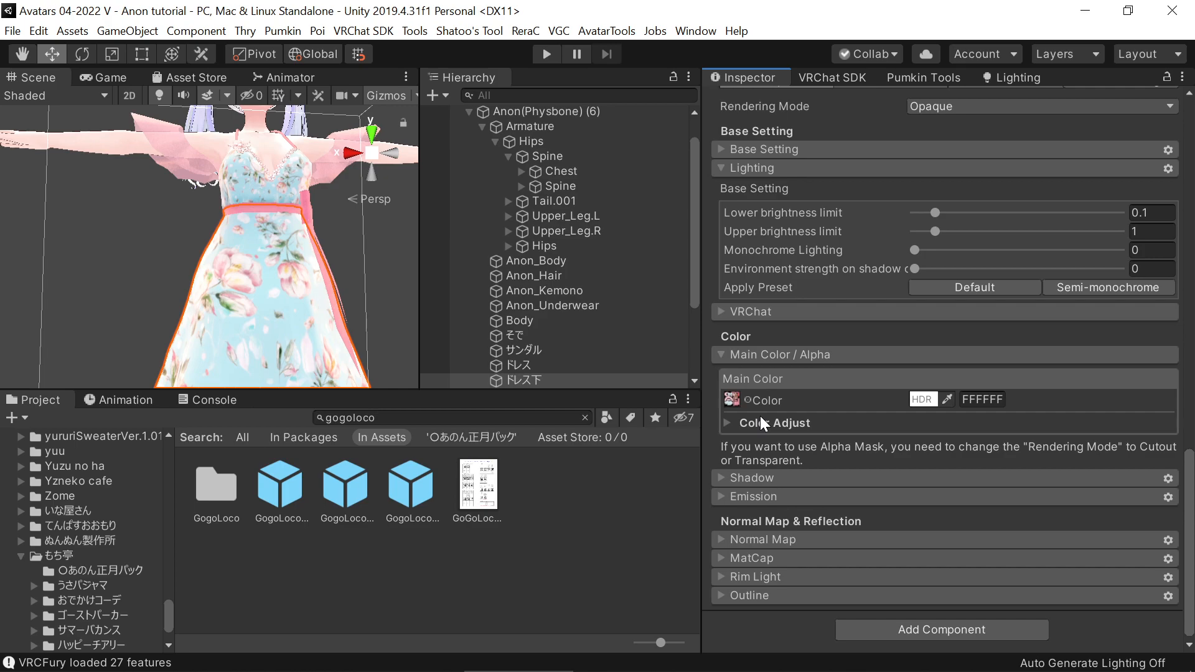
{"action": "left_click", "coordinate": [730, 422]}
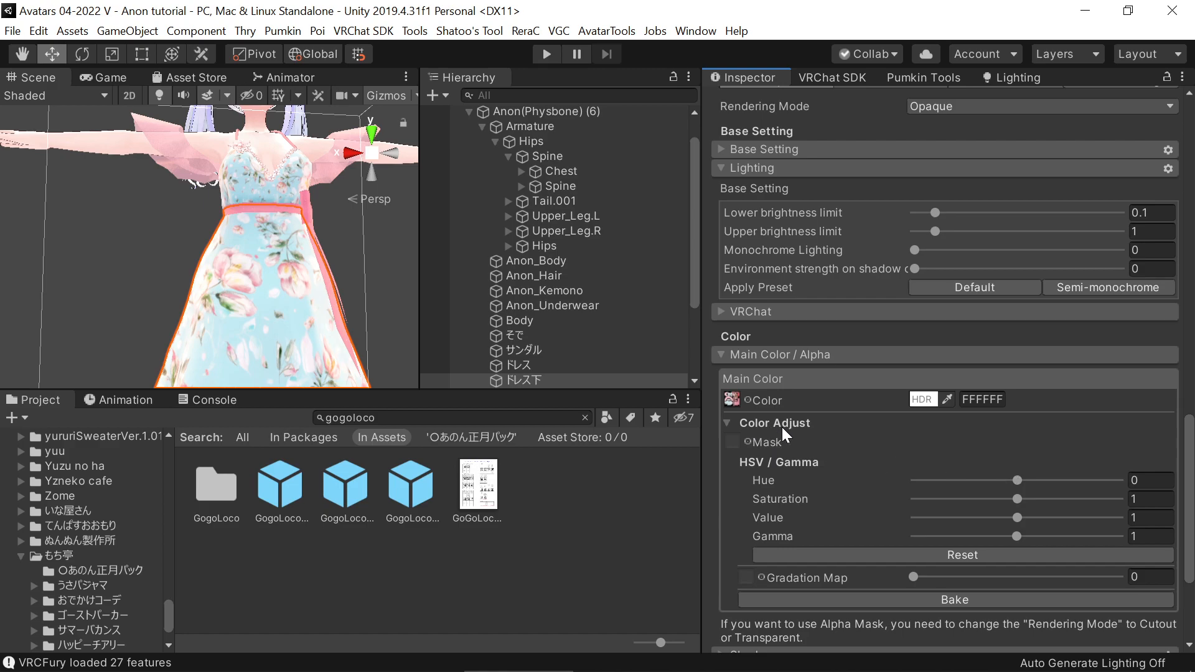
{"action": "left_click_drag", "start_coordinate": [1016, 478], "coordinate": [1055, 489]}
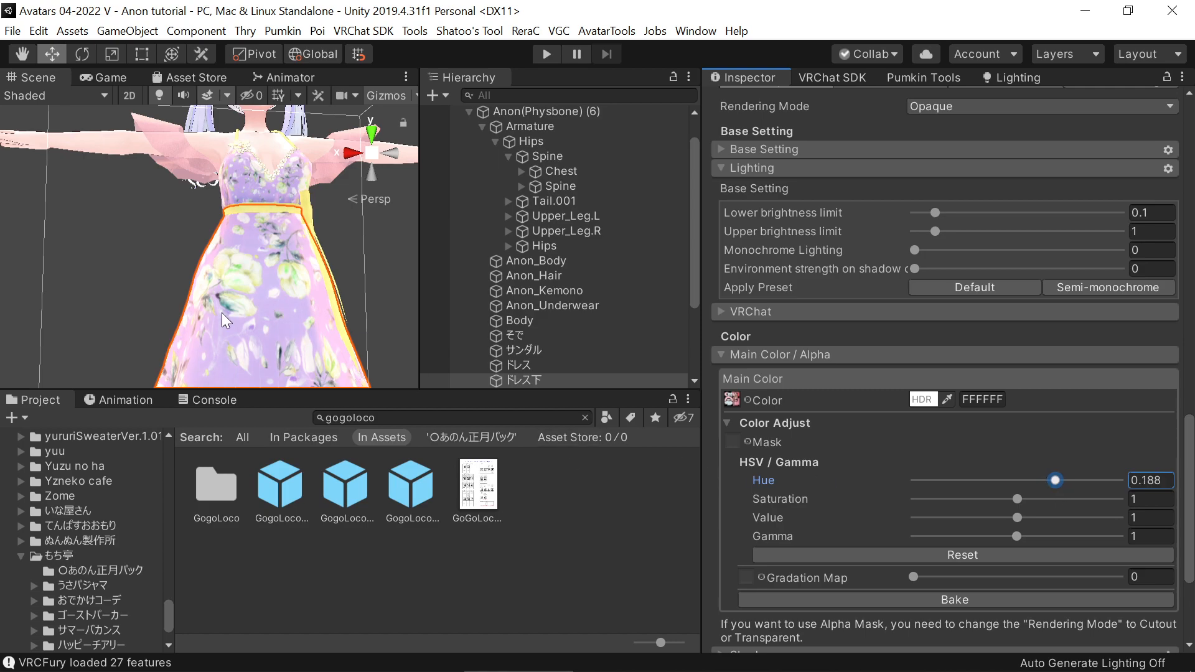
Set the ドレス material's Saturation to 0.651, Value to 0.945 and Gamma to 1.443 through the ドレス下 mesh
{"action": "left_click", "coordinate": [83, 301]}
{"action": "mouse_move", "coordinate": [306, 287]}
{"action": "middle_mouse_down"}
{"action": "mouse_move", "coordinate": [296, 327]}
{"action": "mouse_move", "coordinate": [297, 294]}
{"action": "middle_mouse_up"}
{"action": "left_click", "coordinate": [271, 334]}
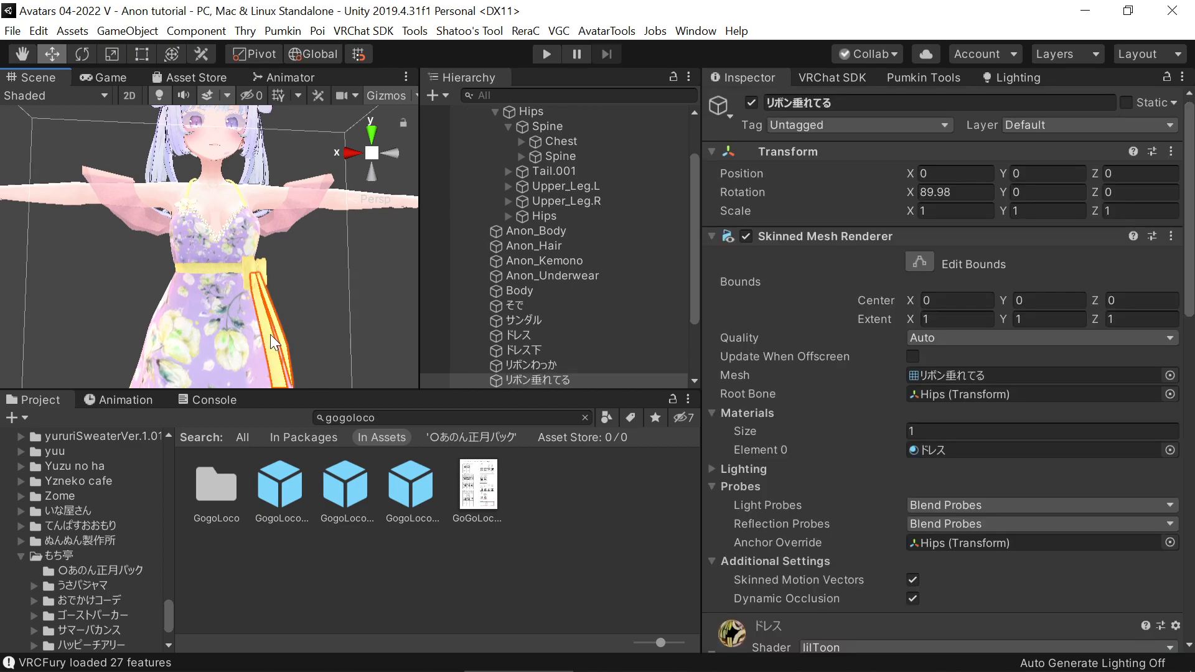
{"action": "left_click", "coordinate": [240, 337]}
{"action": "scroll", "coordinate": [769, 405], "scroll_direction": "down", "scroll_amount": 10}
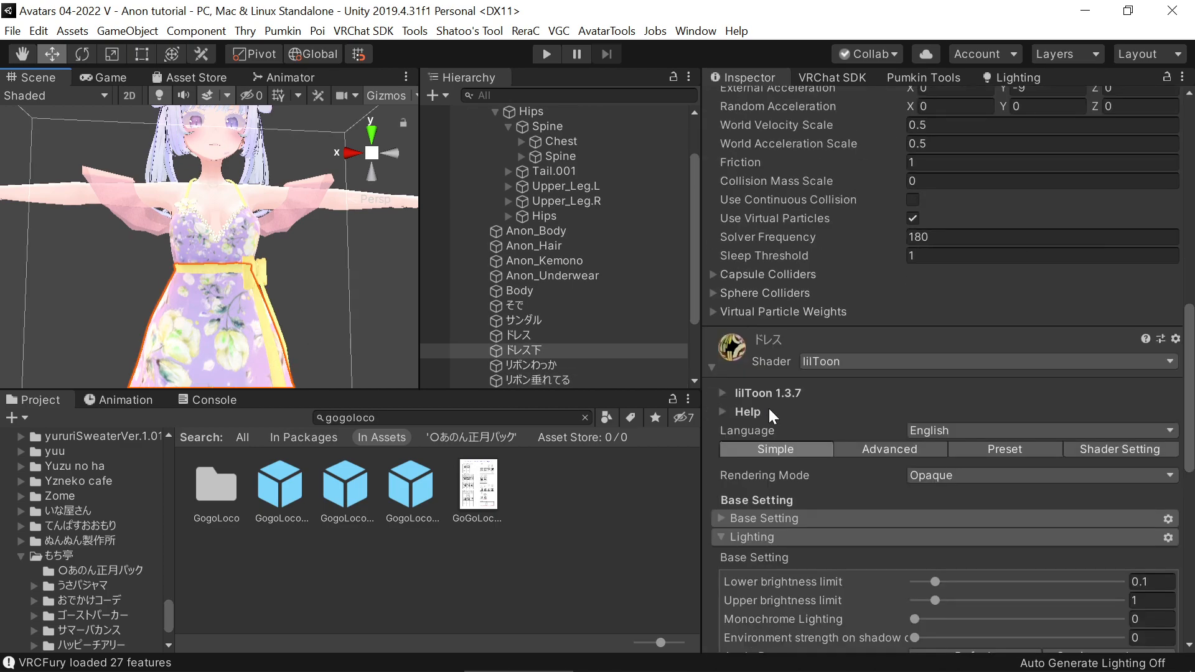
{"action": "scroll", "coordinate": [813, 373], "scroll_direction": "down", "scroll_amount": 8}
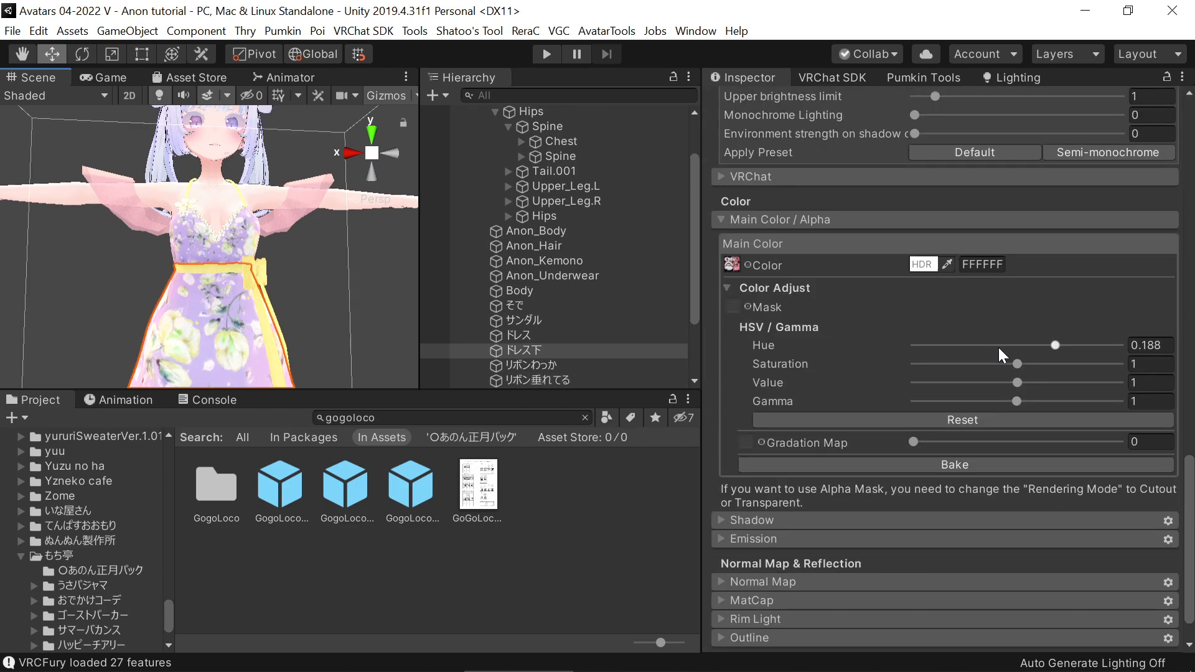
{"action": "left_click_drag", "start_coordinate": [1016, 364], "coordinate": [1043, 404]}
{"action": "left_click_drag", "start_coordinate": [1058, 361], "coordinate": [982, 373]}
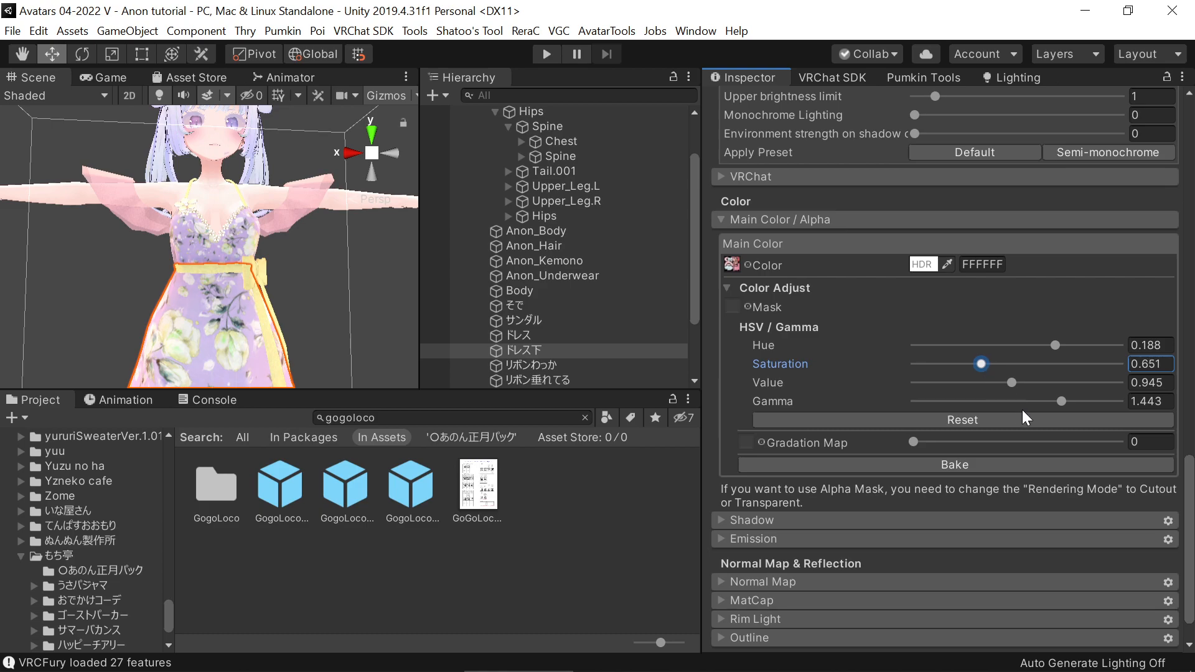
Fine-tune the skirt material's Color Adjust with Value 0.991, Gamma 1.333 and a slight Hue shift, then deselect the mesh and inspect the dress
{"action": "left_click_drag", "start_coordinate": [1063, 404], "coordinate": [1015, 384]}
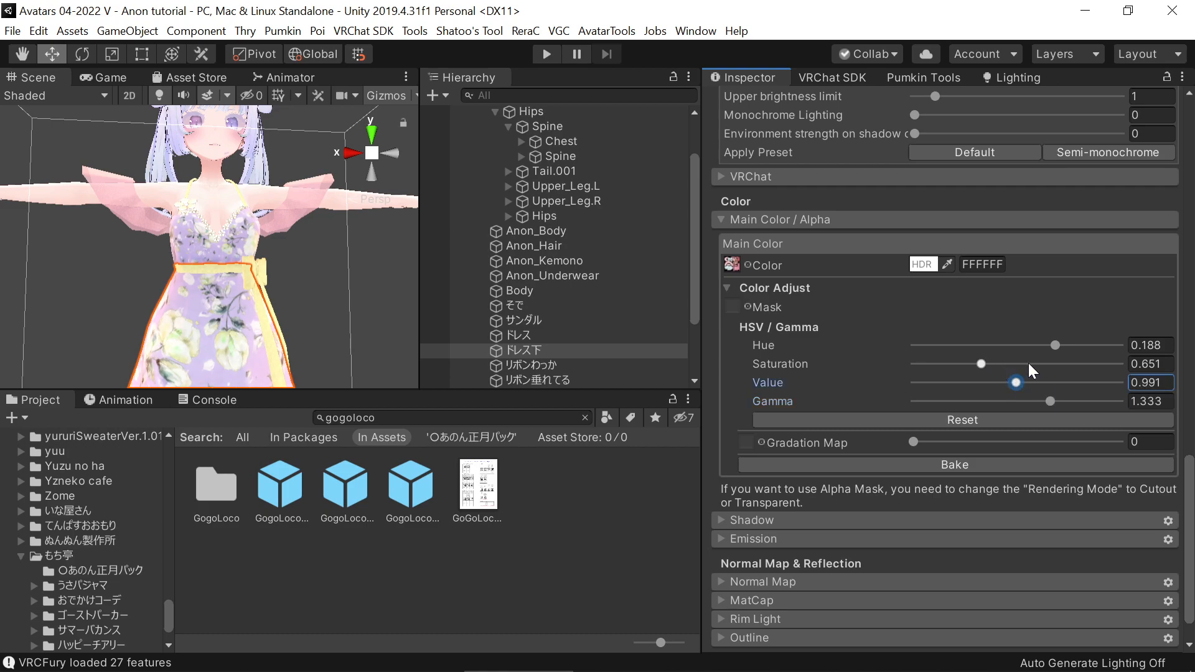
{"action": "mouse_move", "coordinate": [1054, 343]}
{"action": "left_mouse_down"}
{"action": "mouse_move", "coordinate": [1073, 350]}
{"action": "mouse_move", "coordinate": [1060, 353]}
{"action": "left_mouse_up"}
{"action": "left_click", "coordinate": [347, 305]}
{"action": "middle_click_drag", "start_coordinate": [346, 311], "coordinate": [305, 334]}
{"action": "key", "text": "w"}
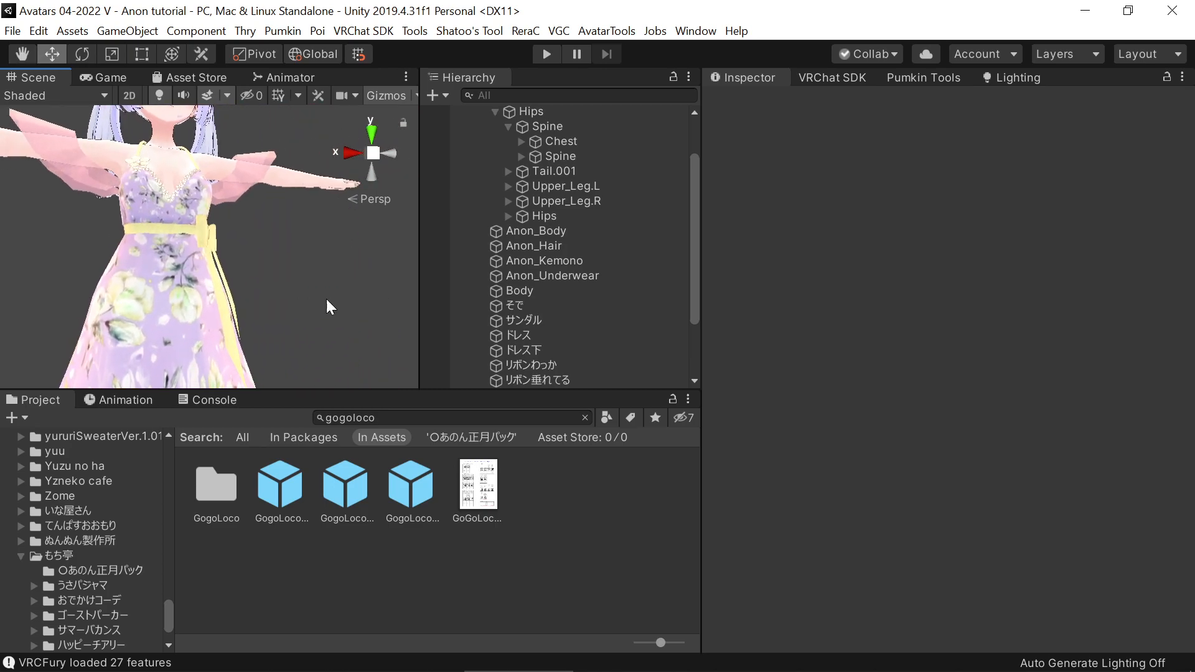
{"action": "middle_click_drag", "start_coordinate": [196, 307], "coordinate": [280, 322]}
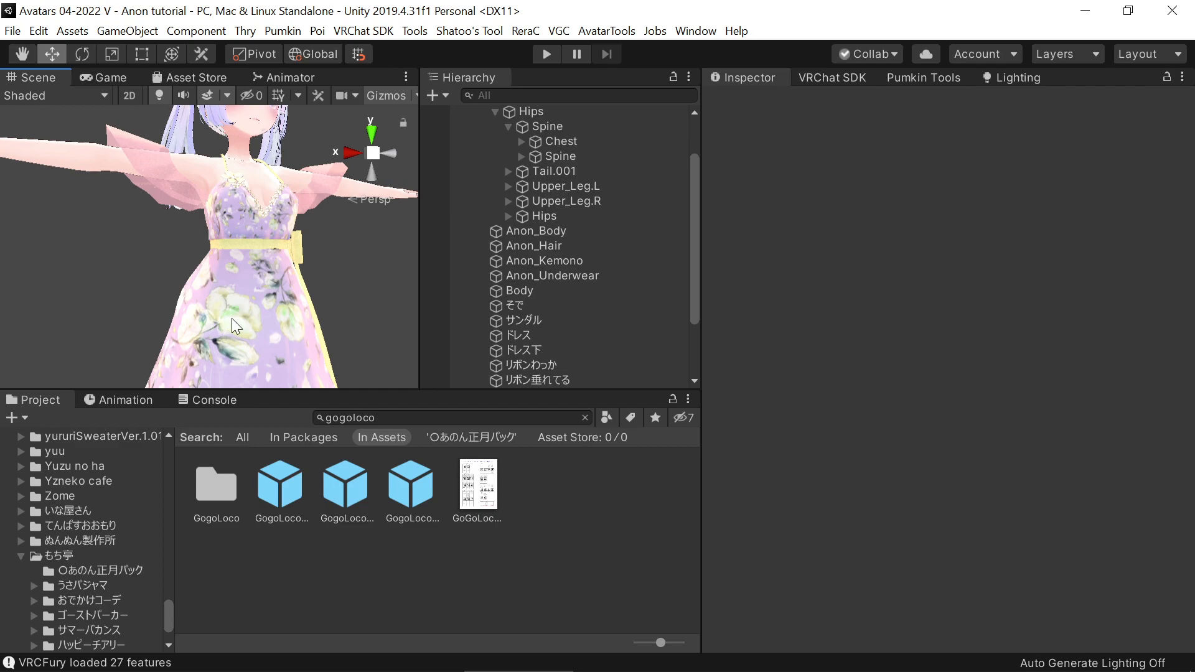
{"action": "mouse_move", "coordinate": [296, 299]}
{"action": "middle_mouse_down"}
{"action": "mouse_move", "coordinate": [245, 308]}
{"action": "mouse_move", "coordinate": [311, 245]}
{"action": "mouse_move", "coordinate": [325, 312]}
{"action": "mouse_move", "coordinate": [314, 285]}
{"action": "middle_mouse_up"}
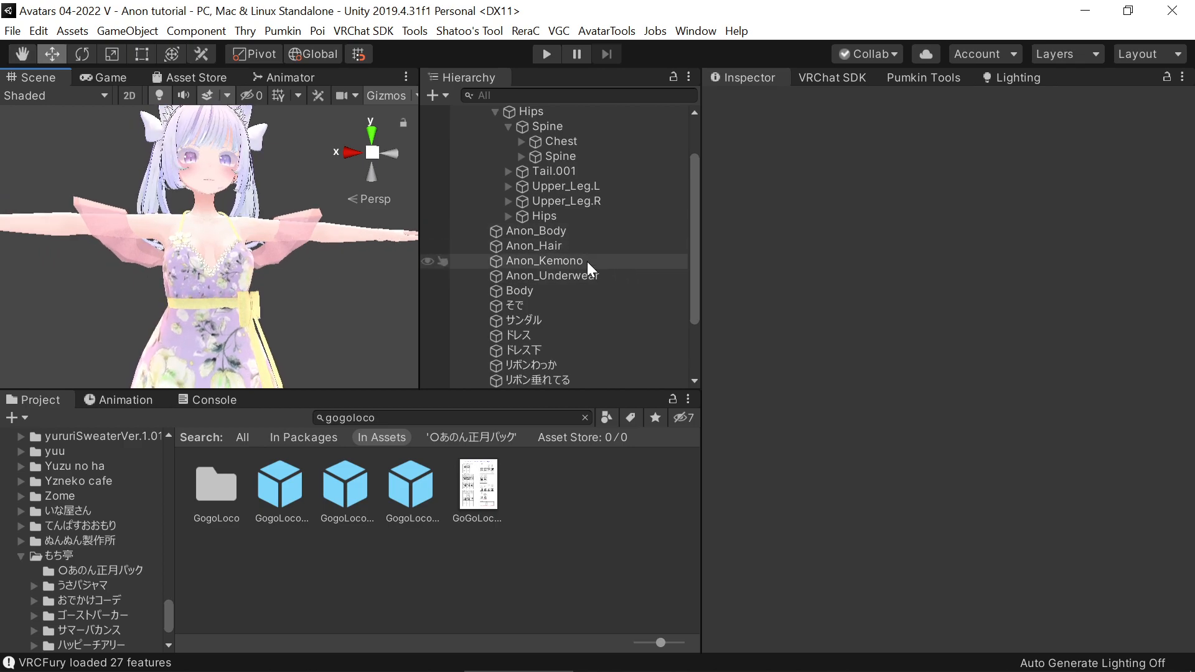
Select the Anon(Physbone) (6) avatar root and open it in the VRChat SDK builder
{"action": "scroll", "coordinate": [588, 263], "scroll_direction": "up", "scroll_amount": 2}
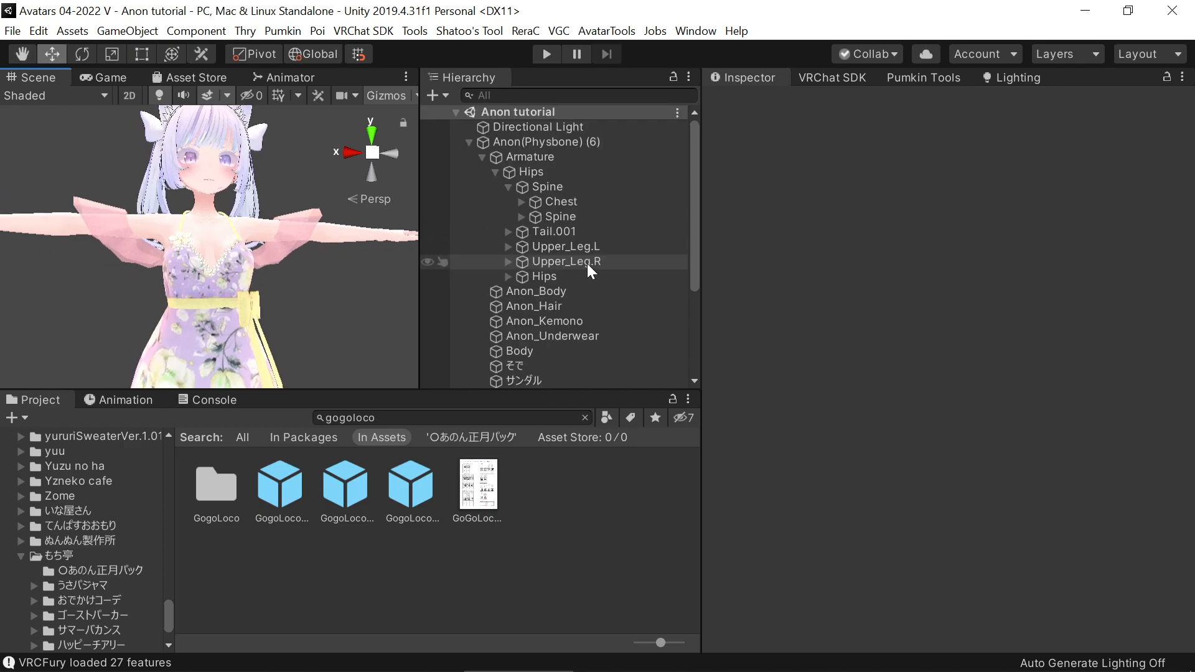
{"action": "left_click", "coordinate": [554, 143]}
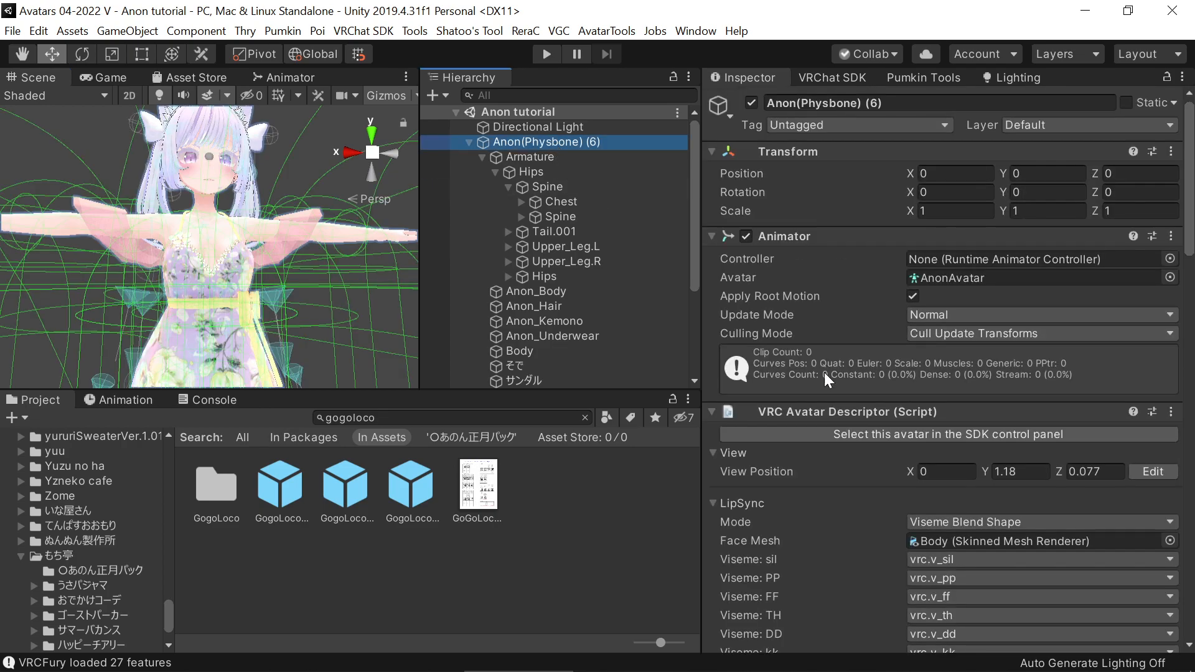
{"action": "left_click", "coordinate": [845, 79]}
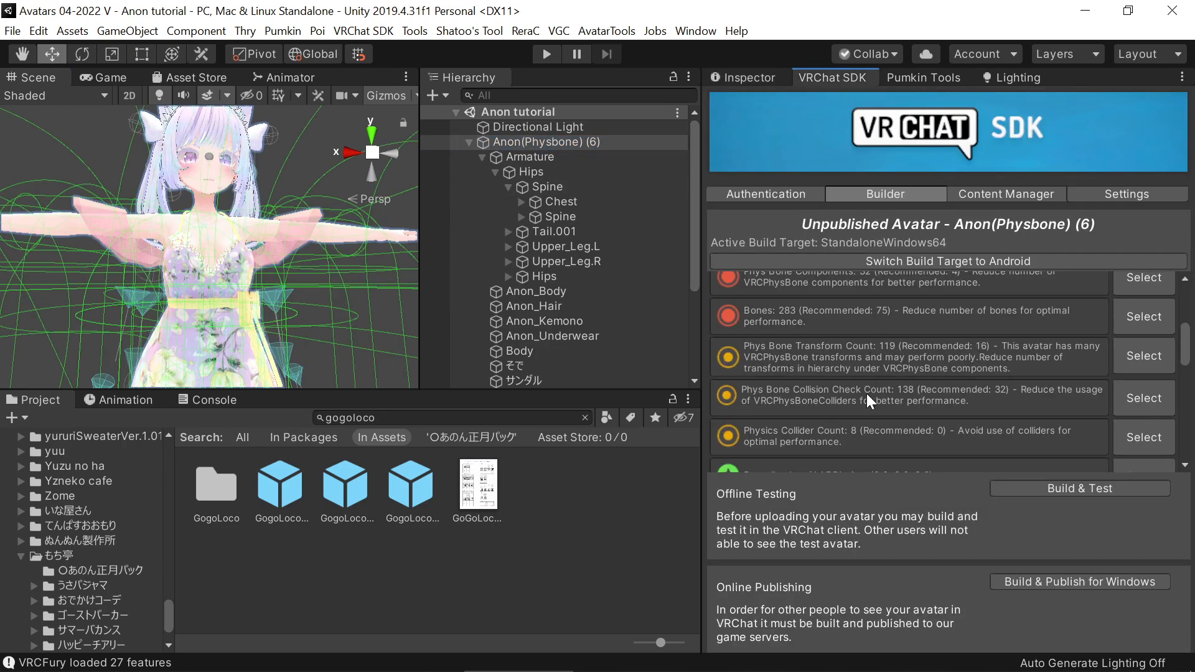